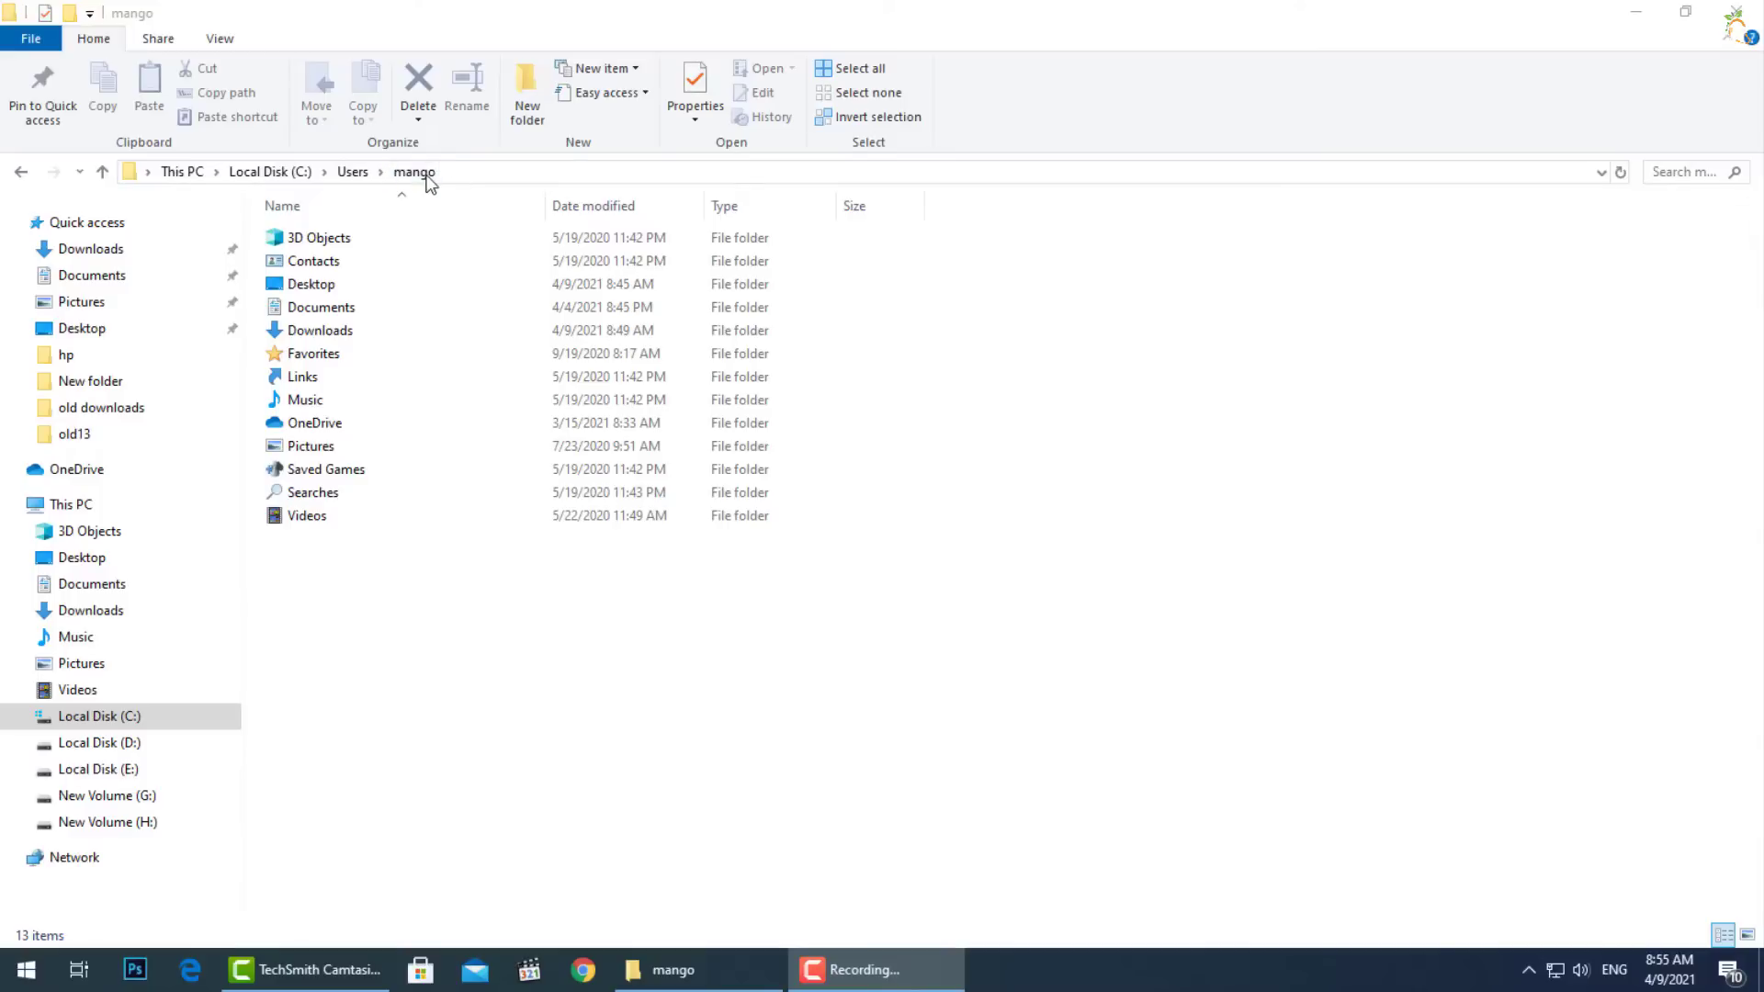
Step: Turn on Hidden items in the View options and open the hidden AppData folder
left_click(225, 41)
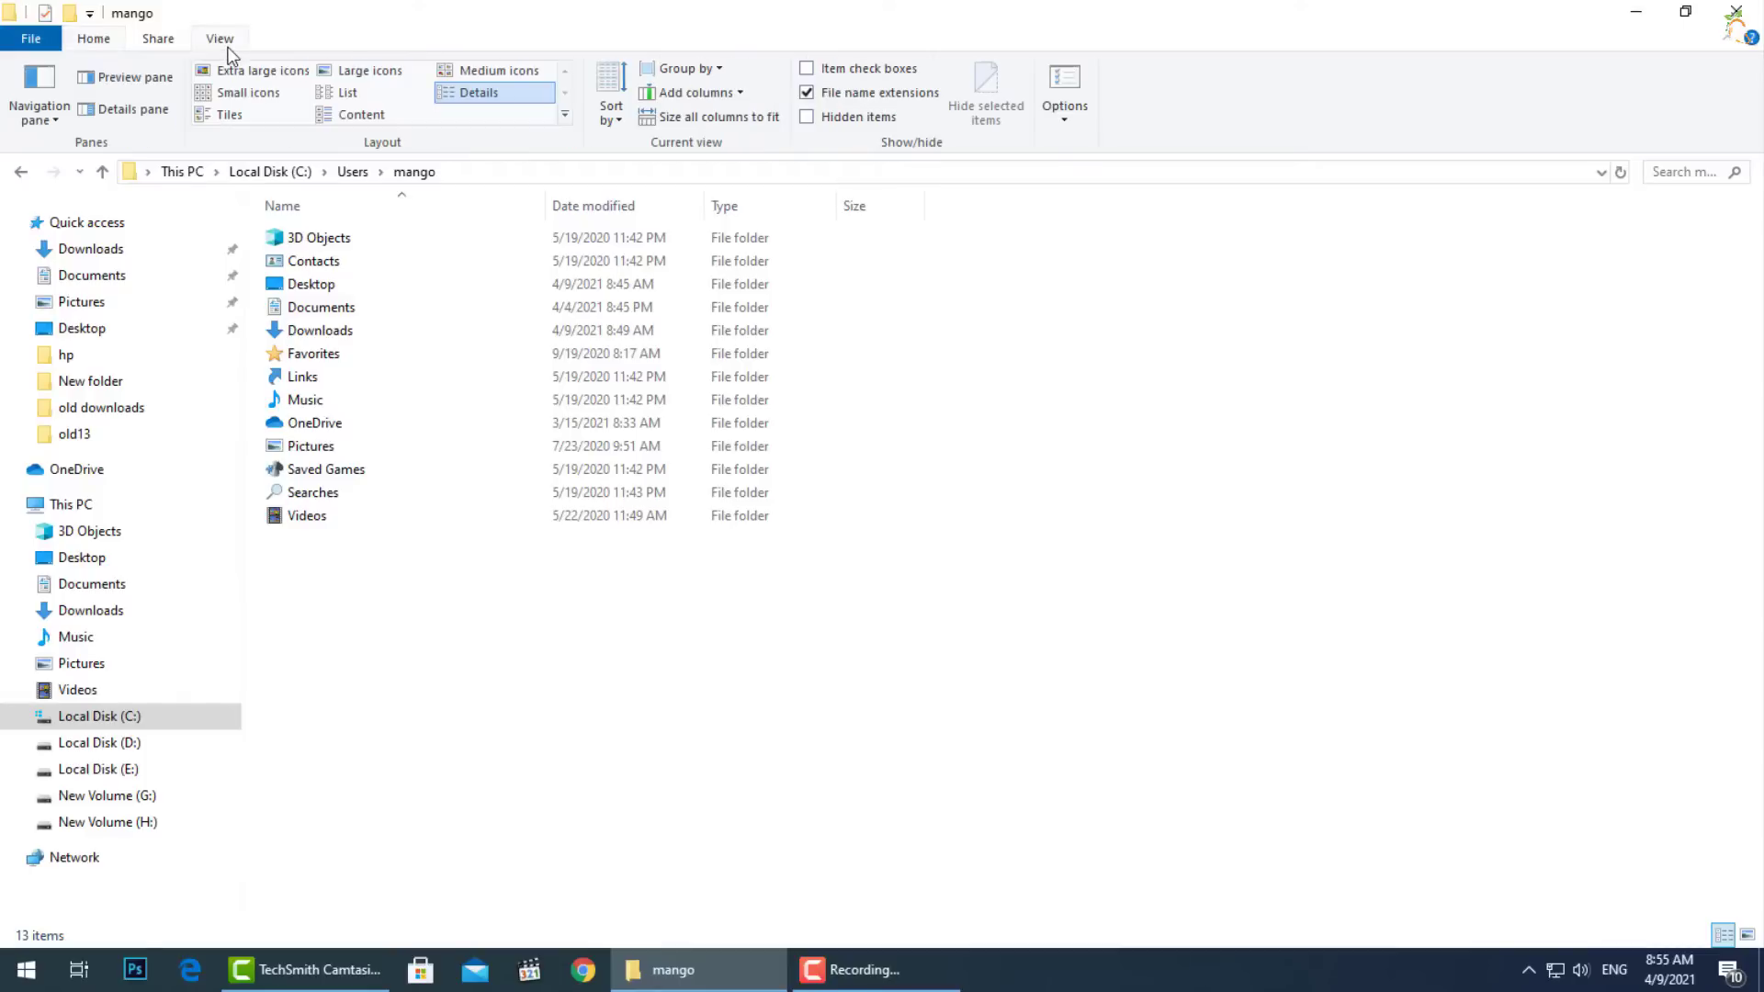
left_click(819, 121)
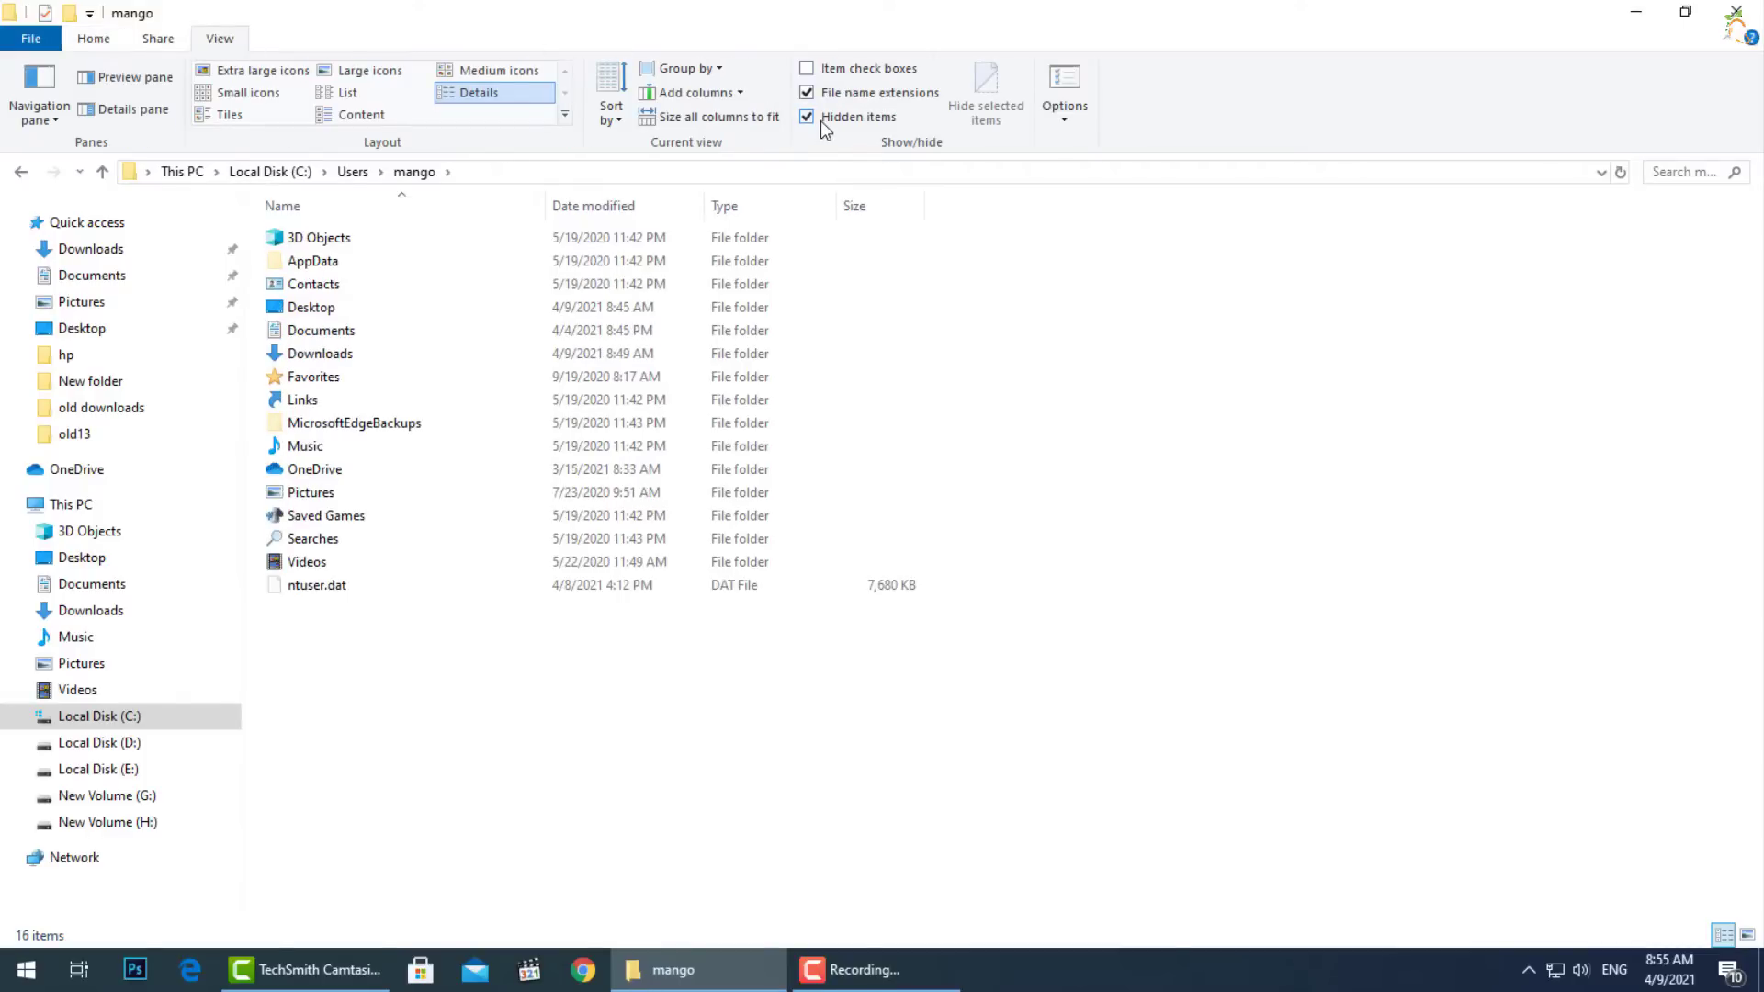
left_click(316, 266)
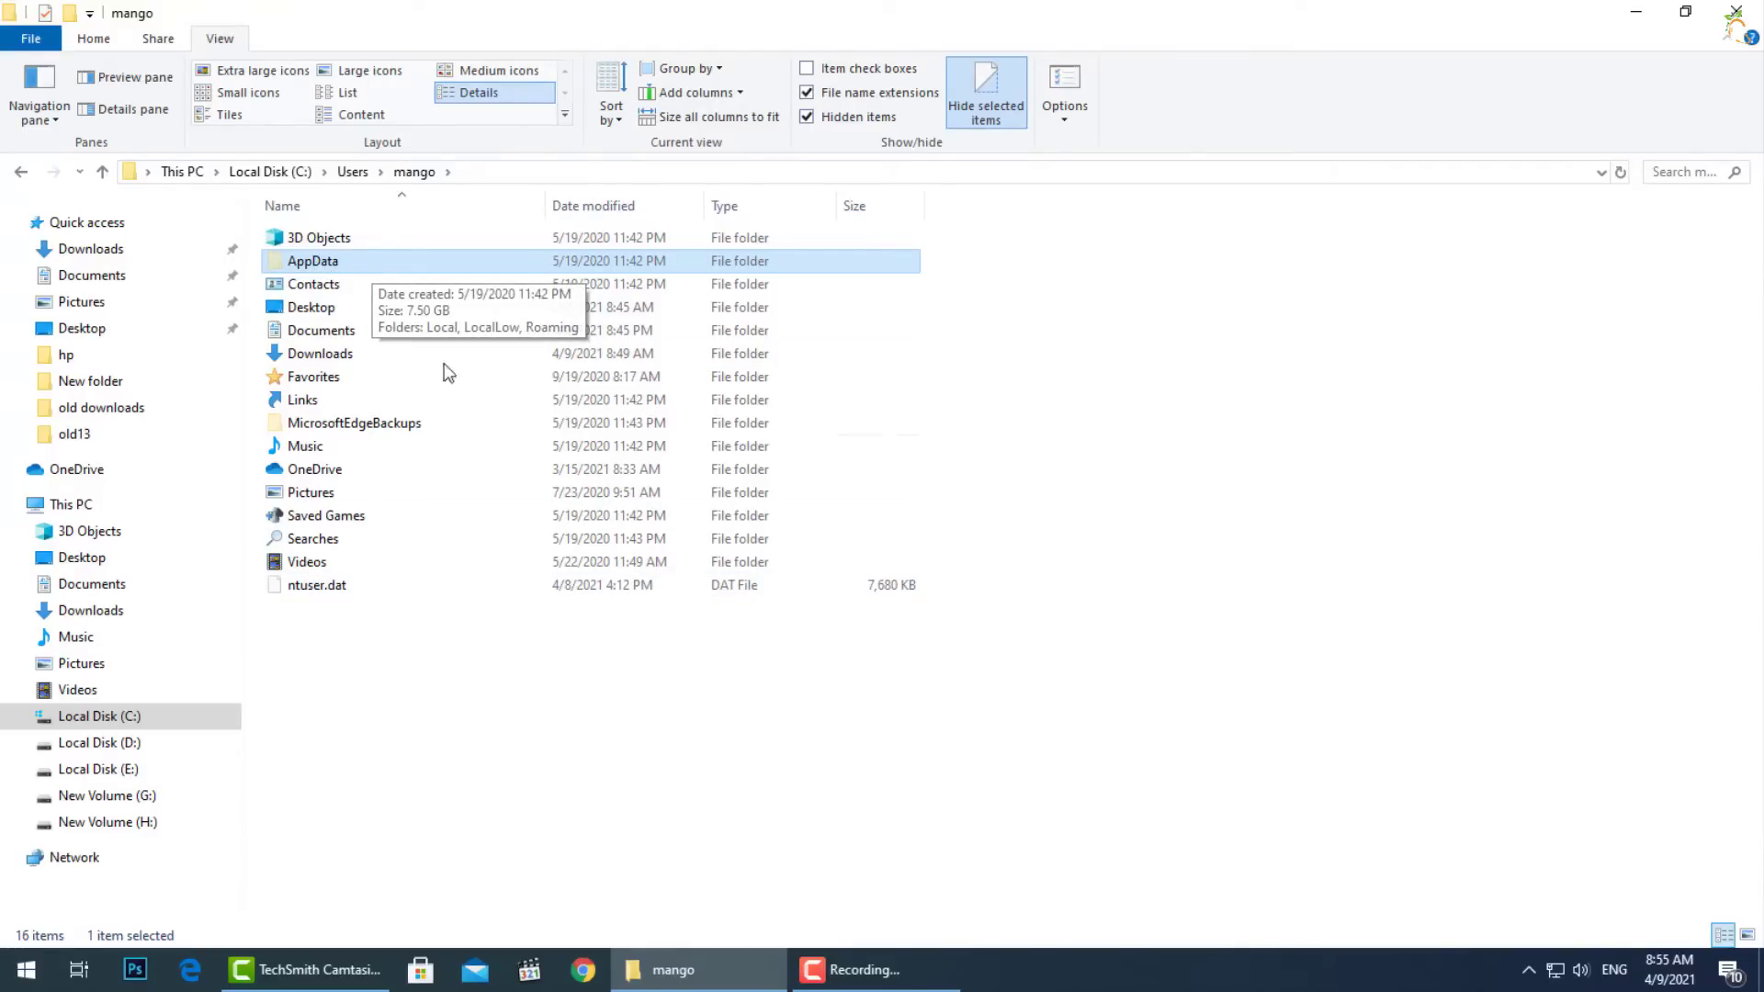
double_click(406, 261)
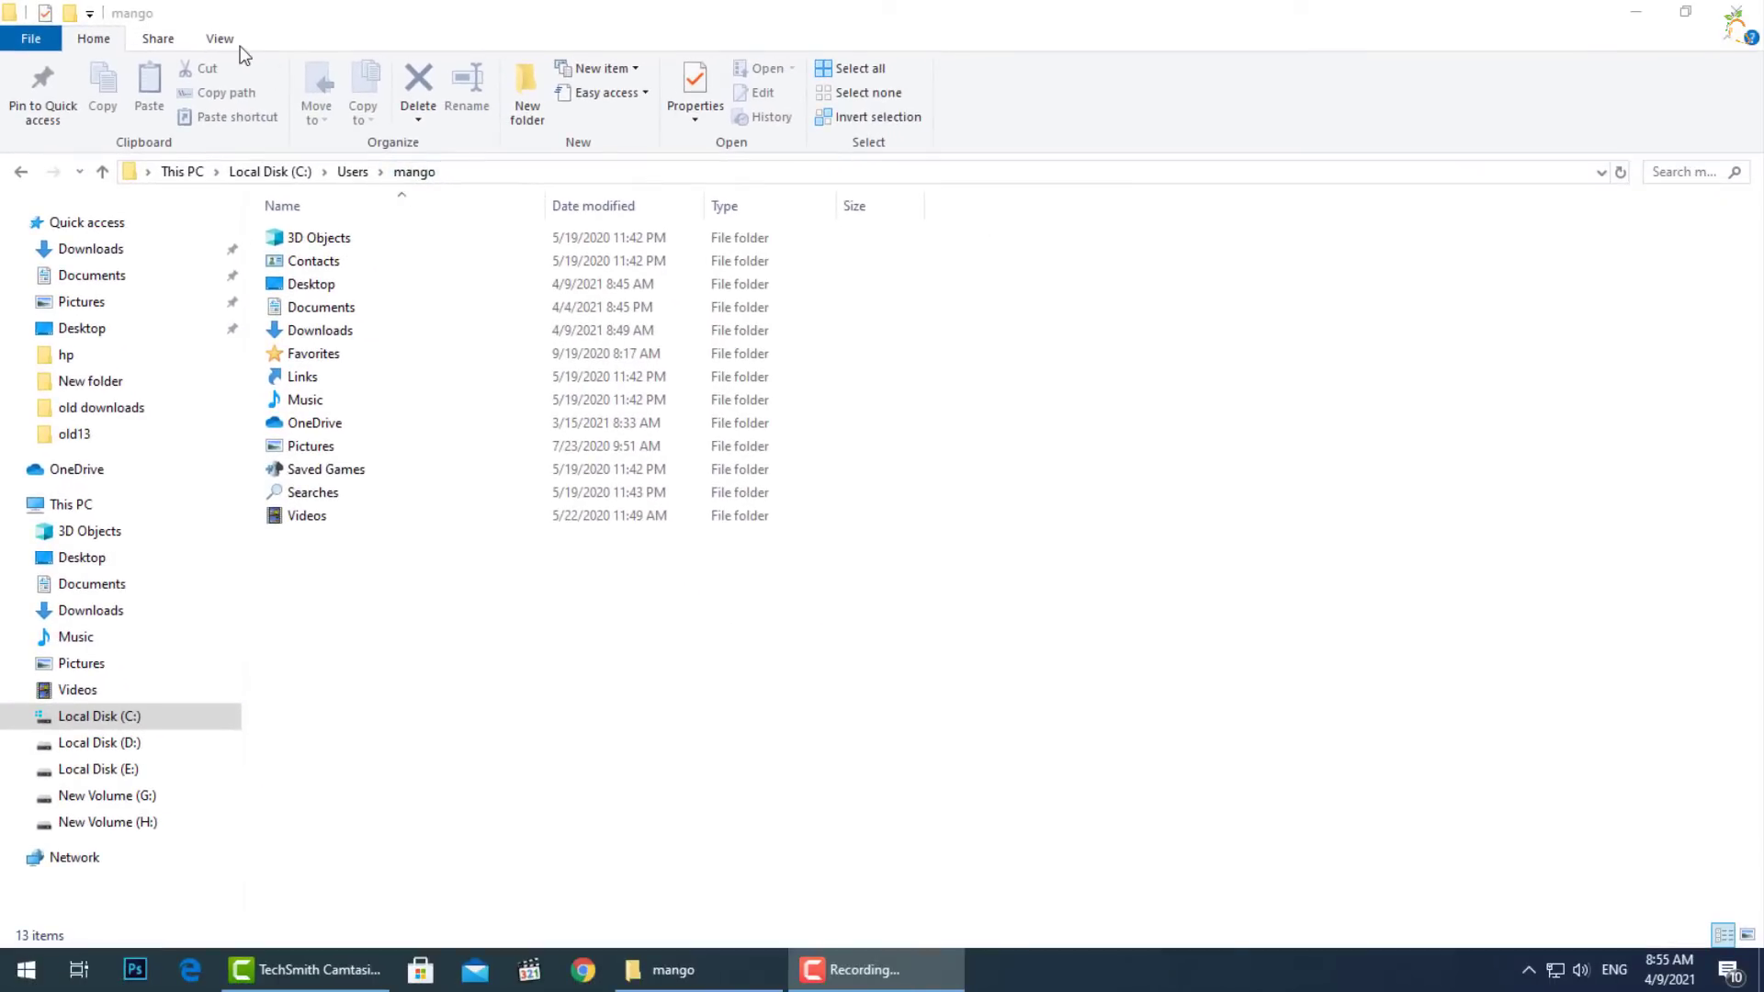
left_click(230, 46)
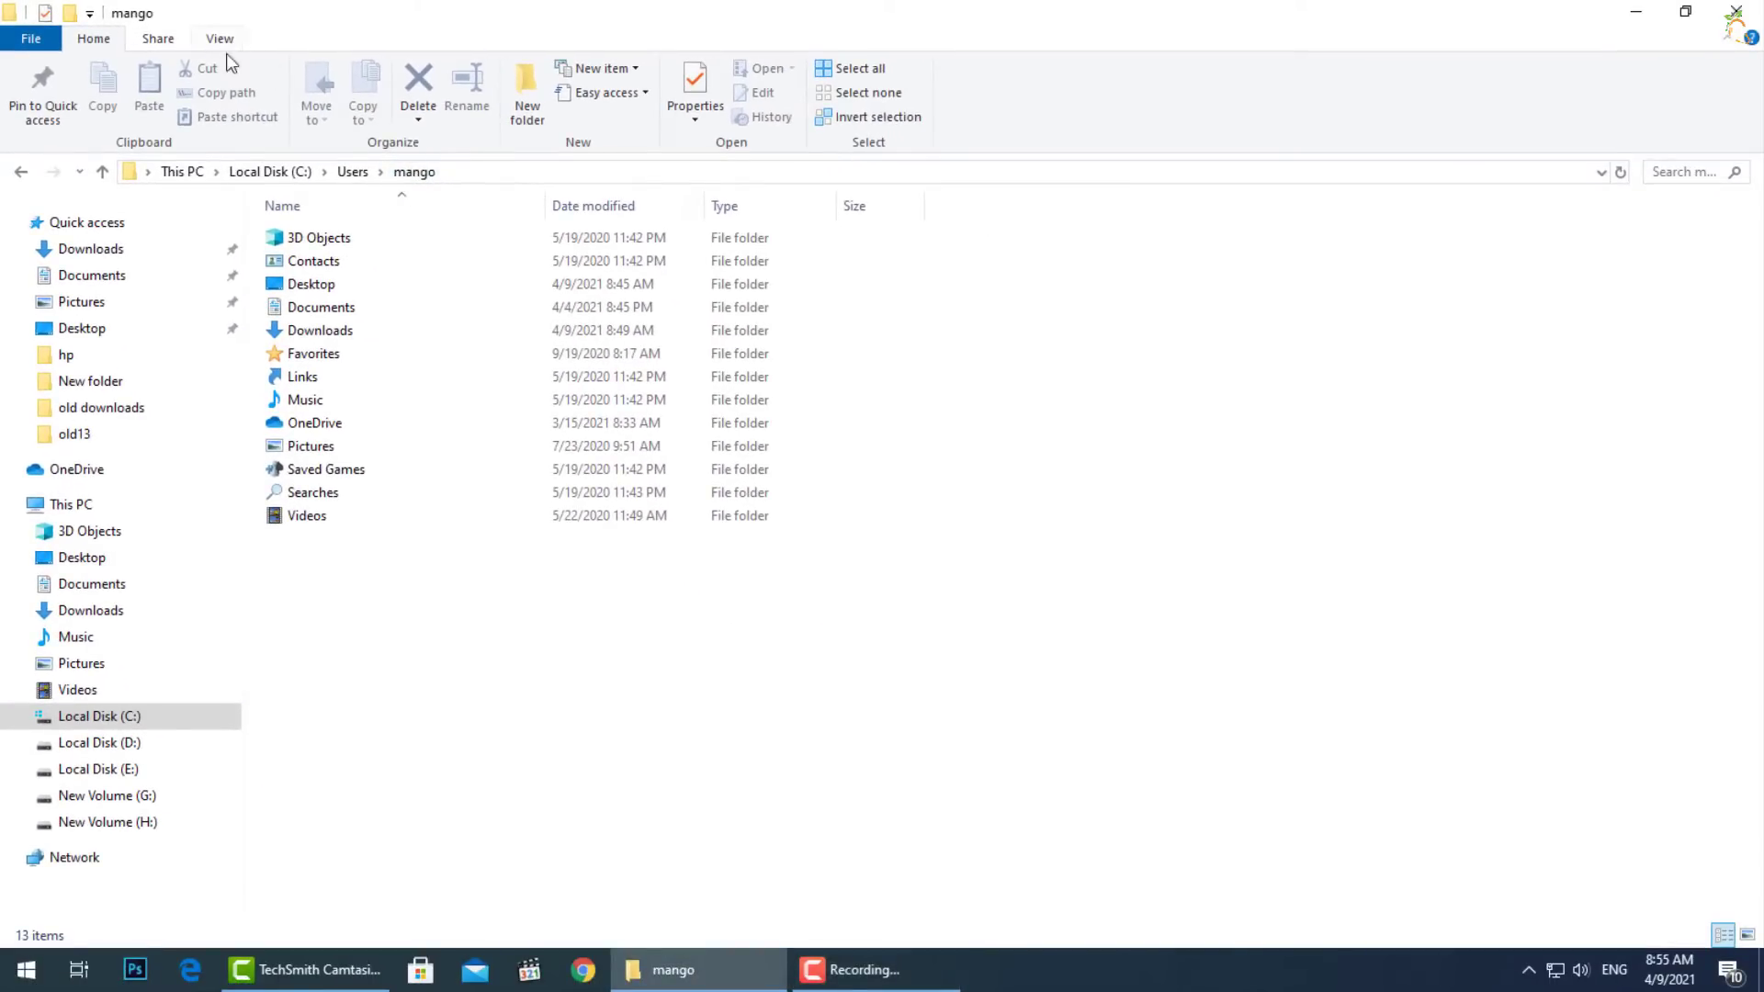
left_click(227, 46)
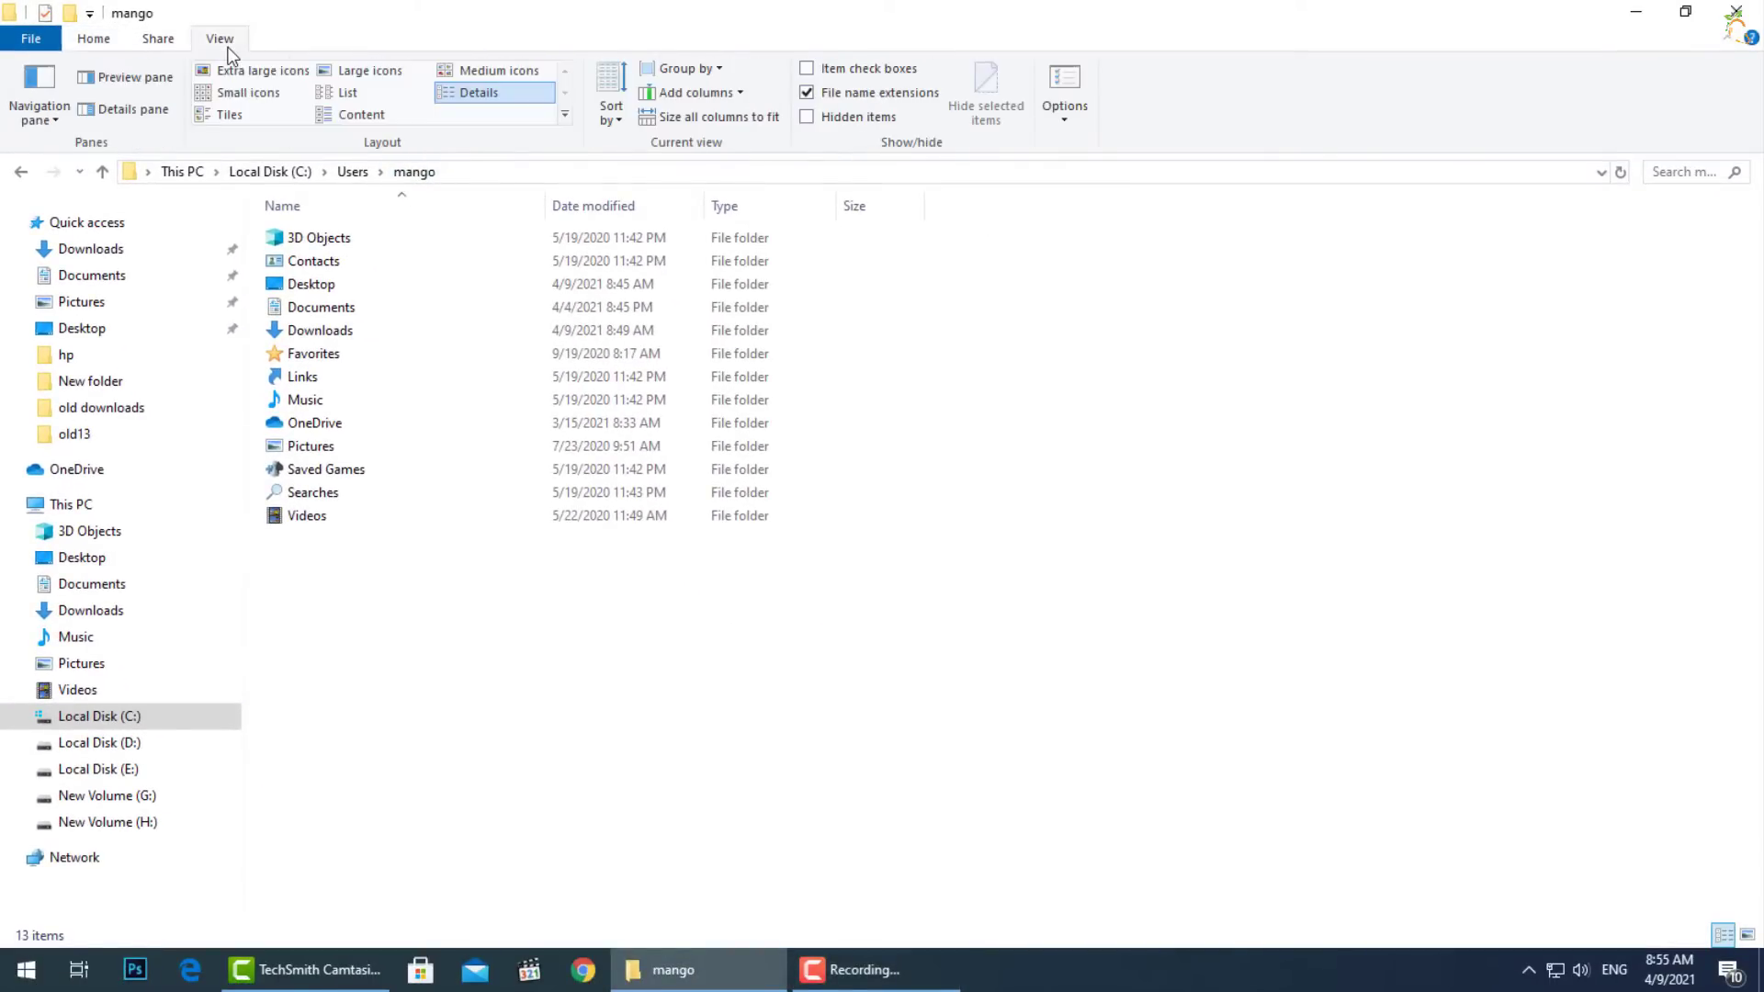
left_click(808, 117)
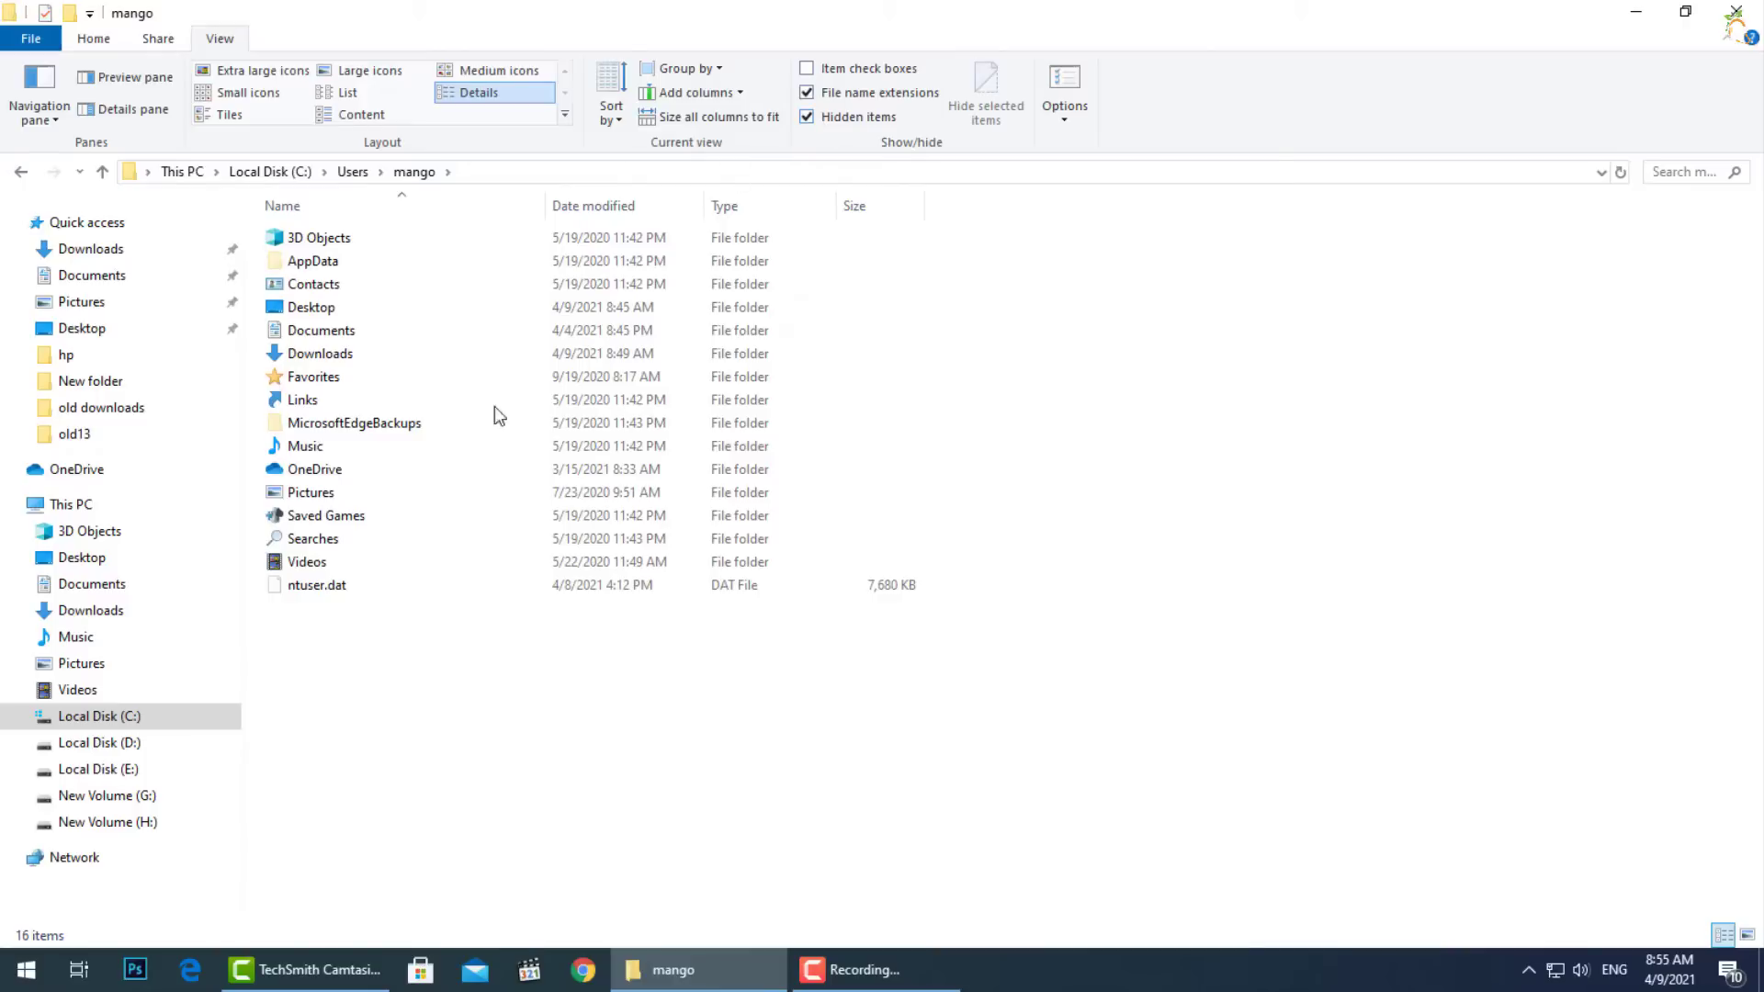
left_click(316, 267)
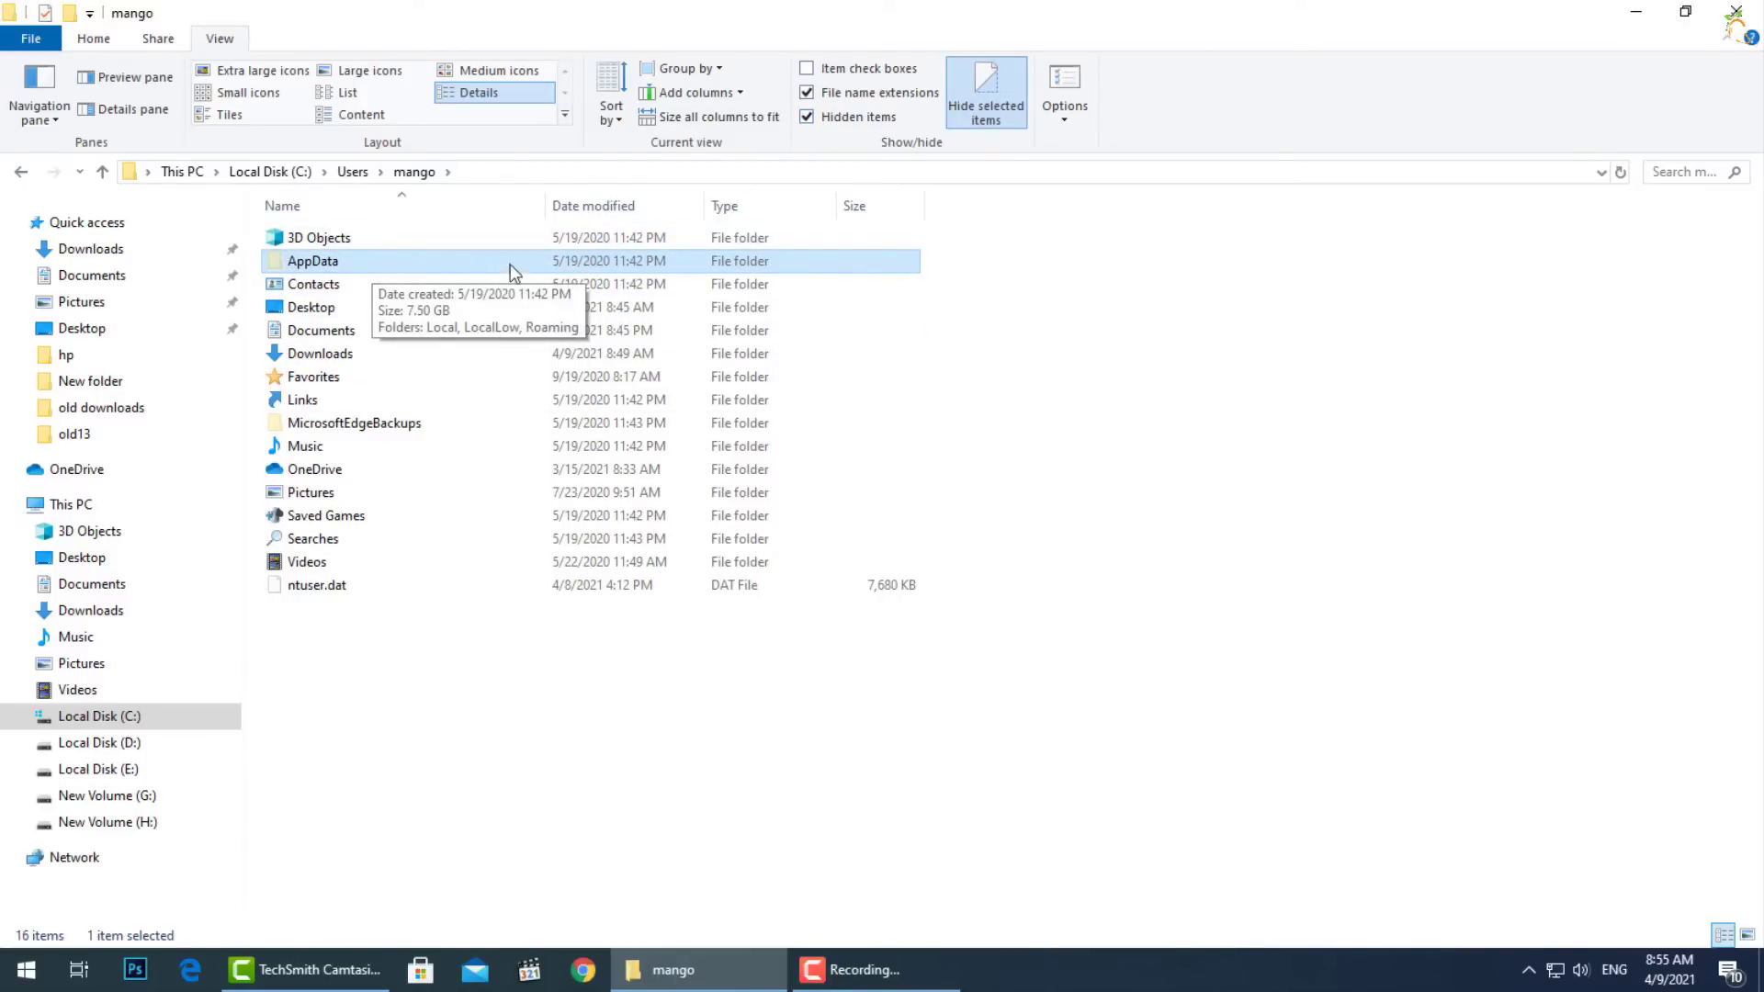
double_click(406, 262)
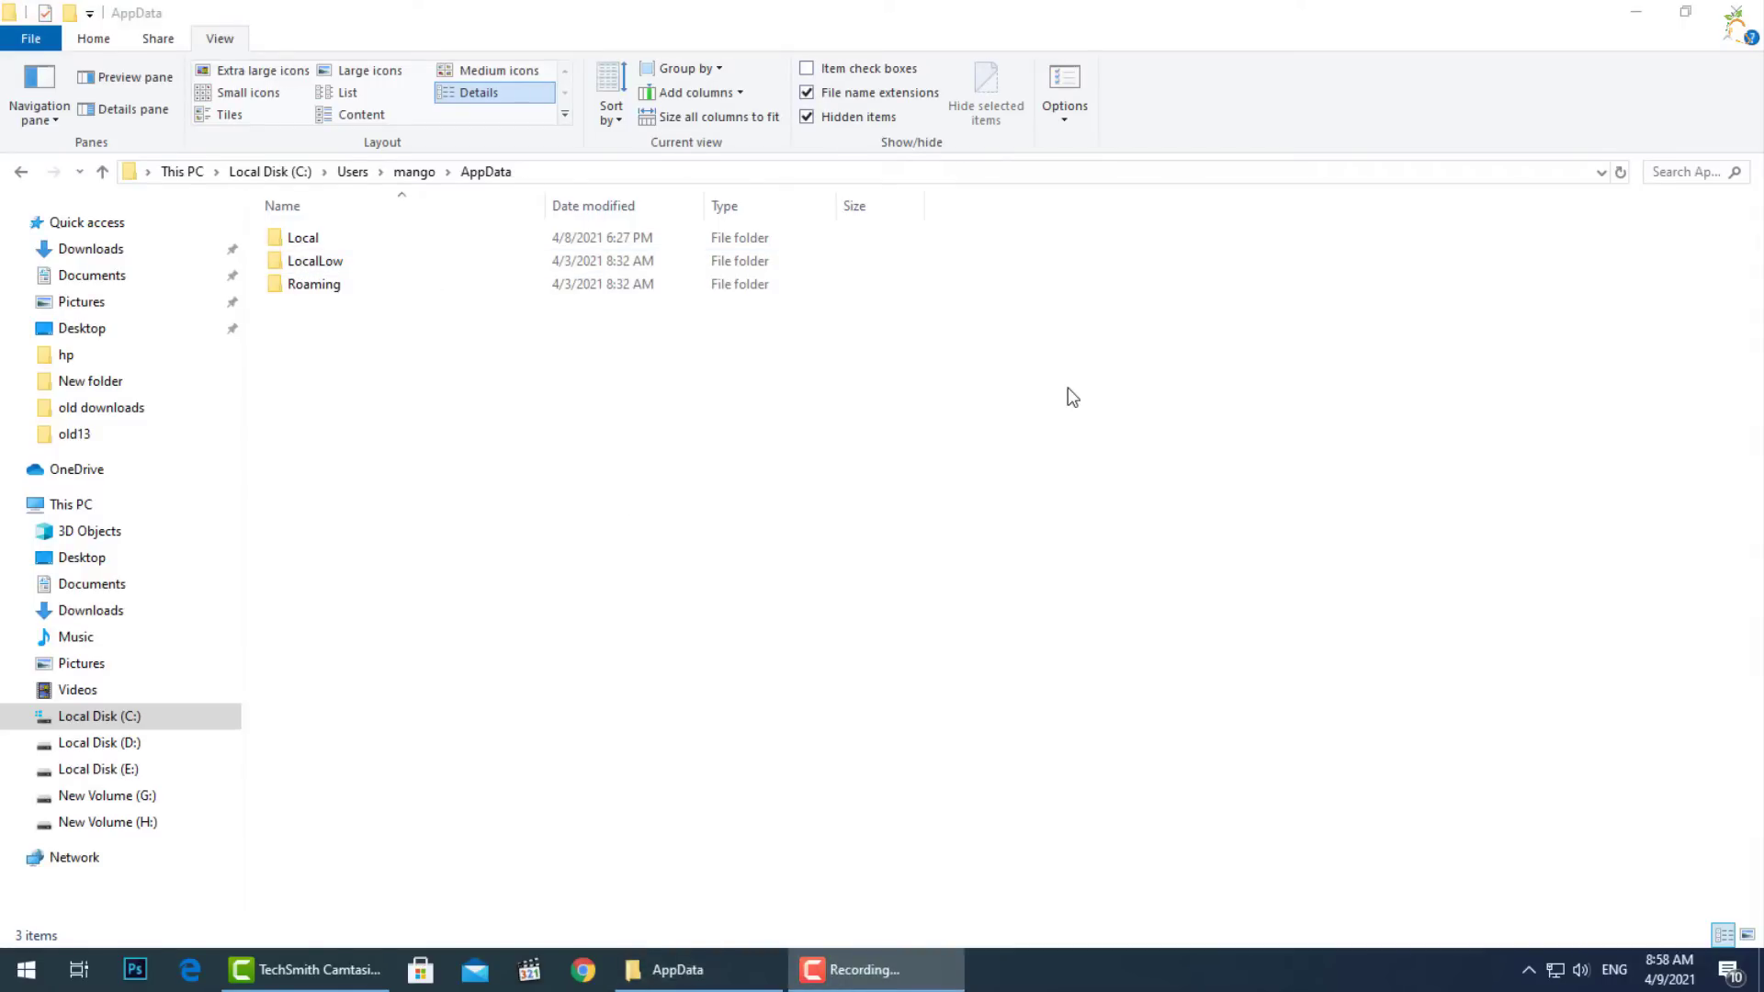
left_click(312, 290)
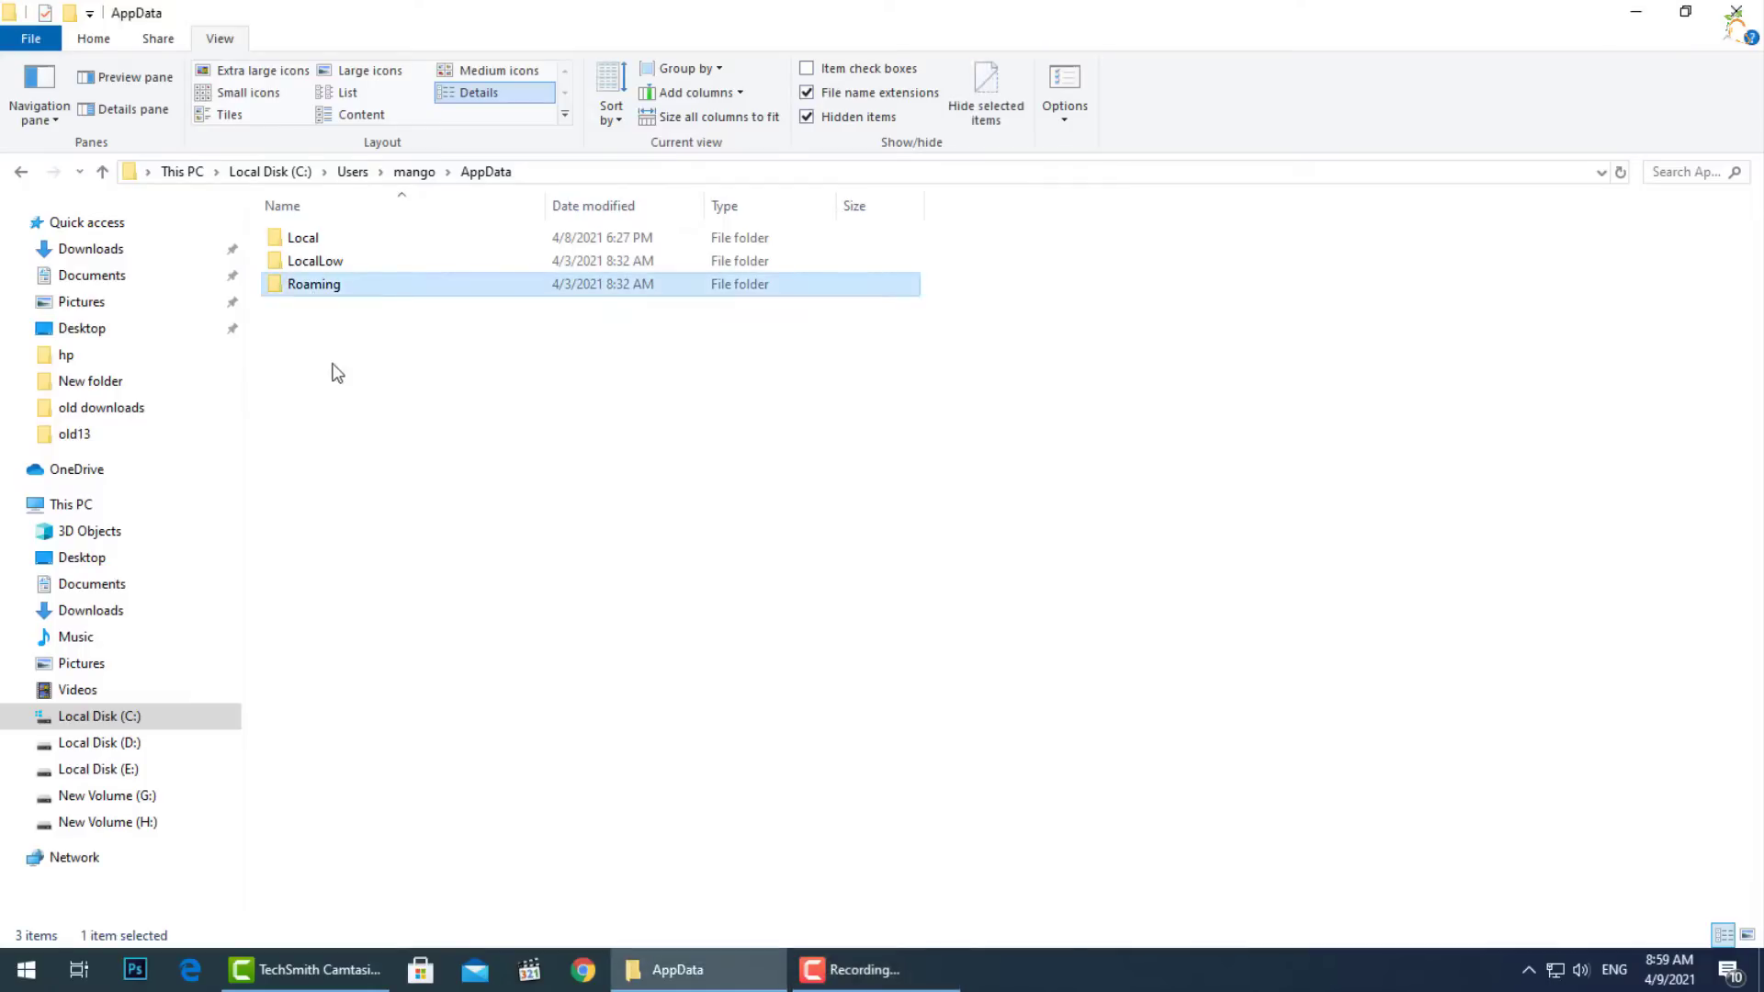
left_click(318, 261)
left_click(318, 241)
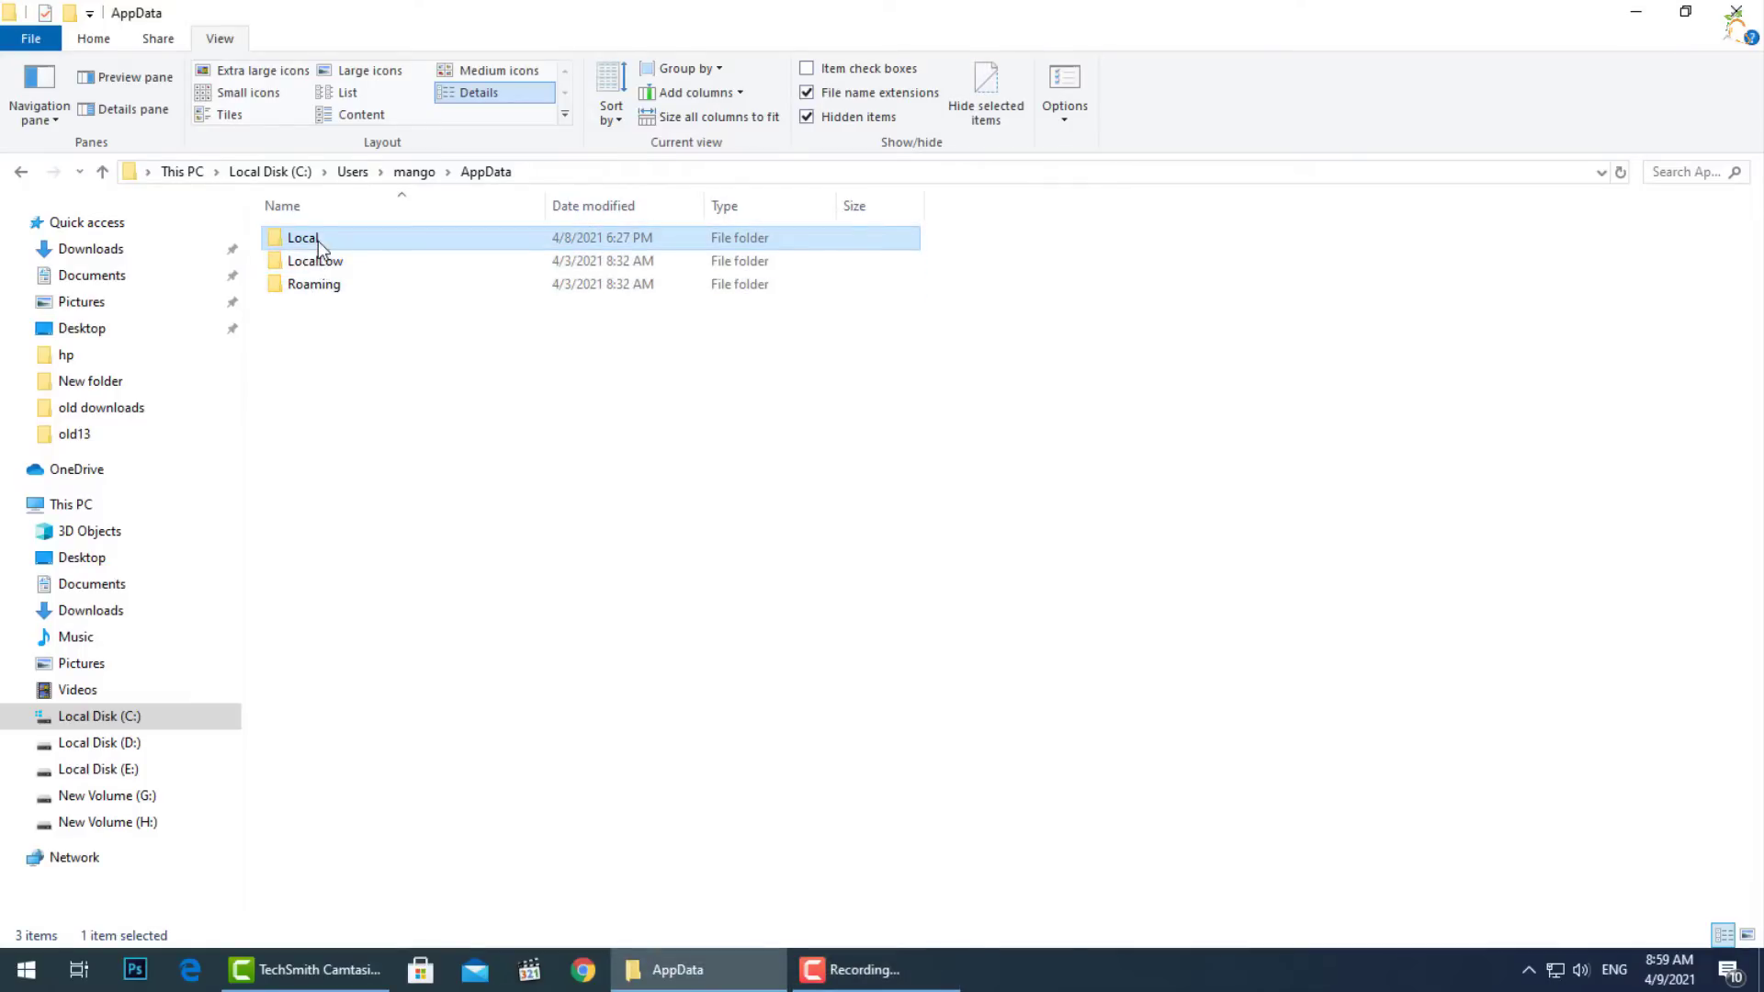
left_click(343, 350)
double_click(329, 286)
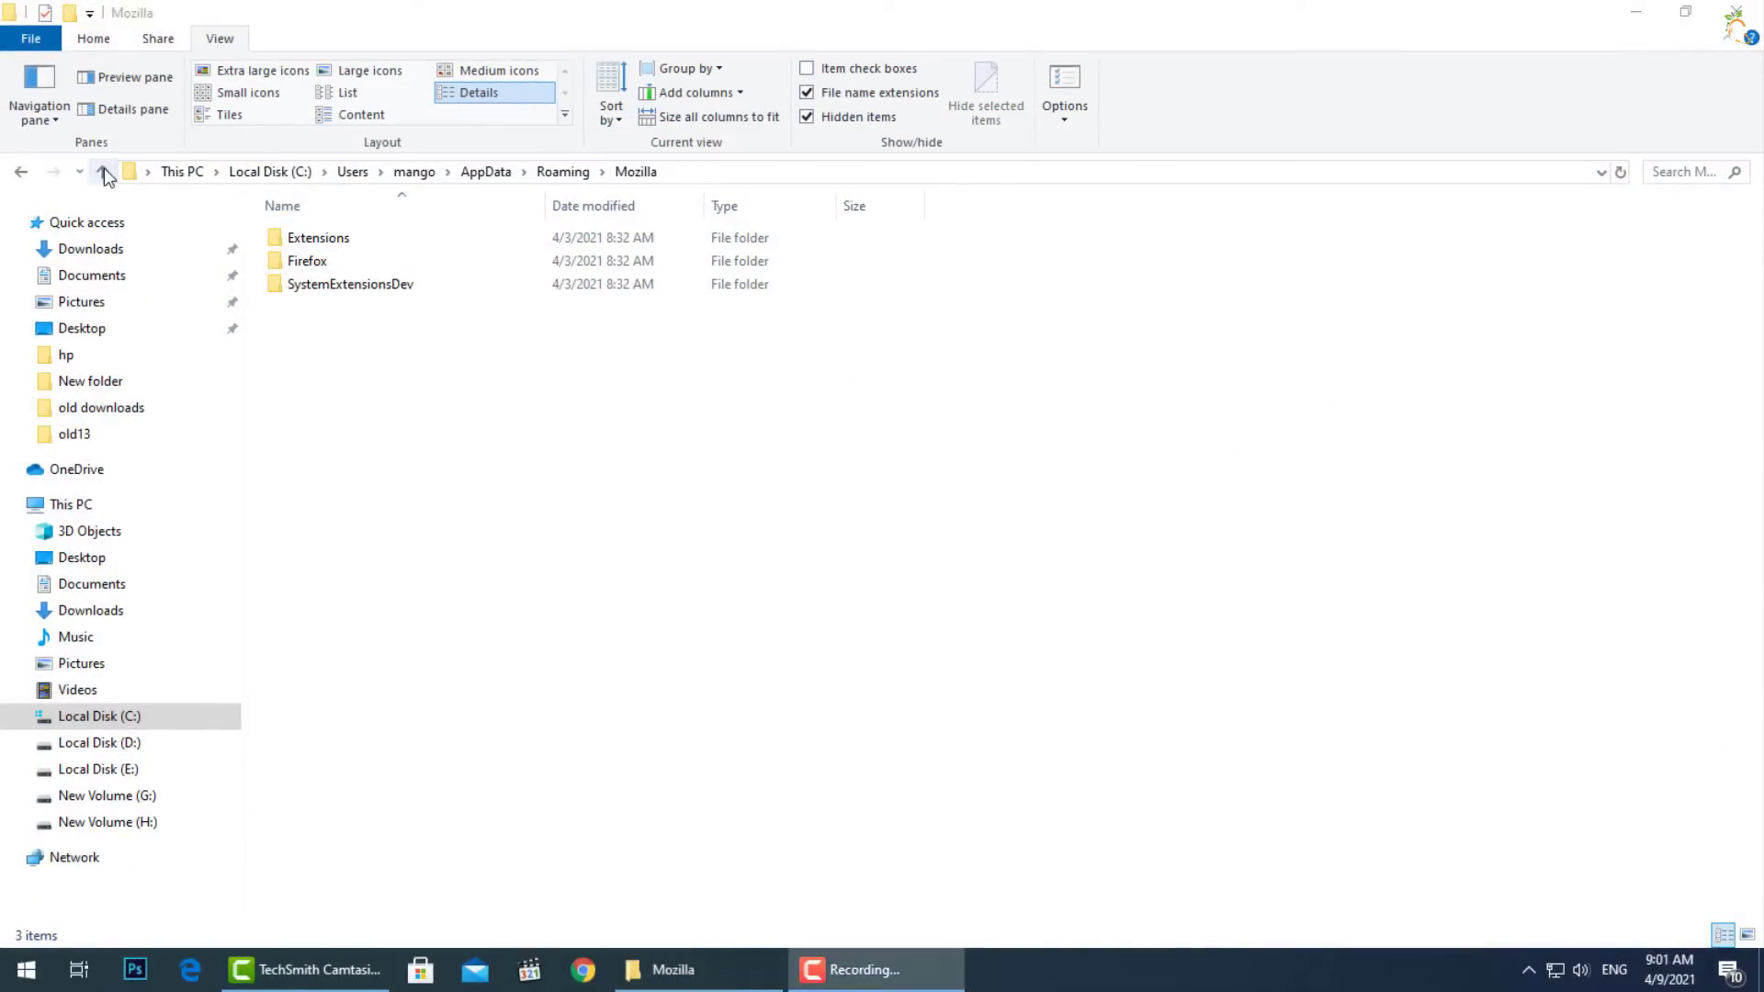
left_click(102, 172)
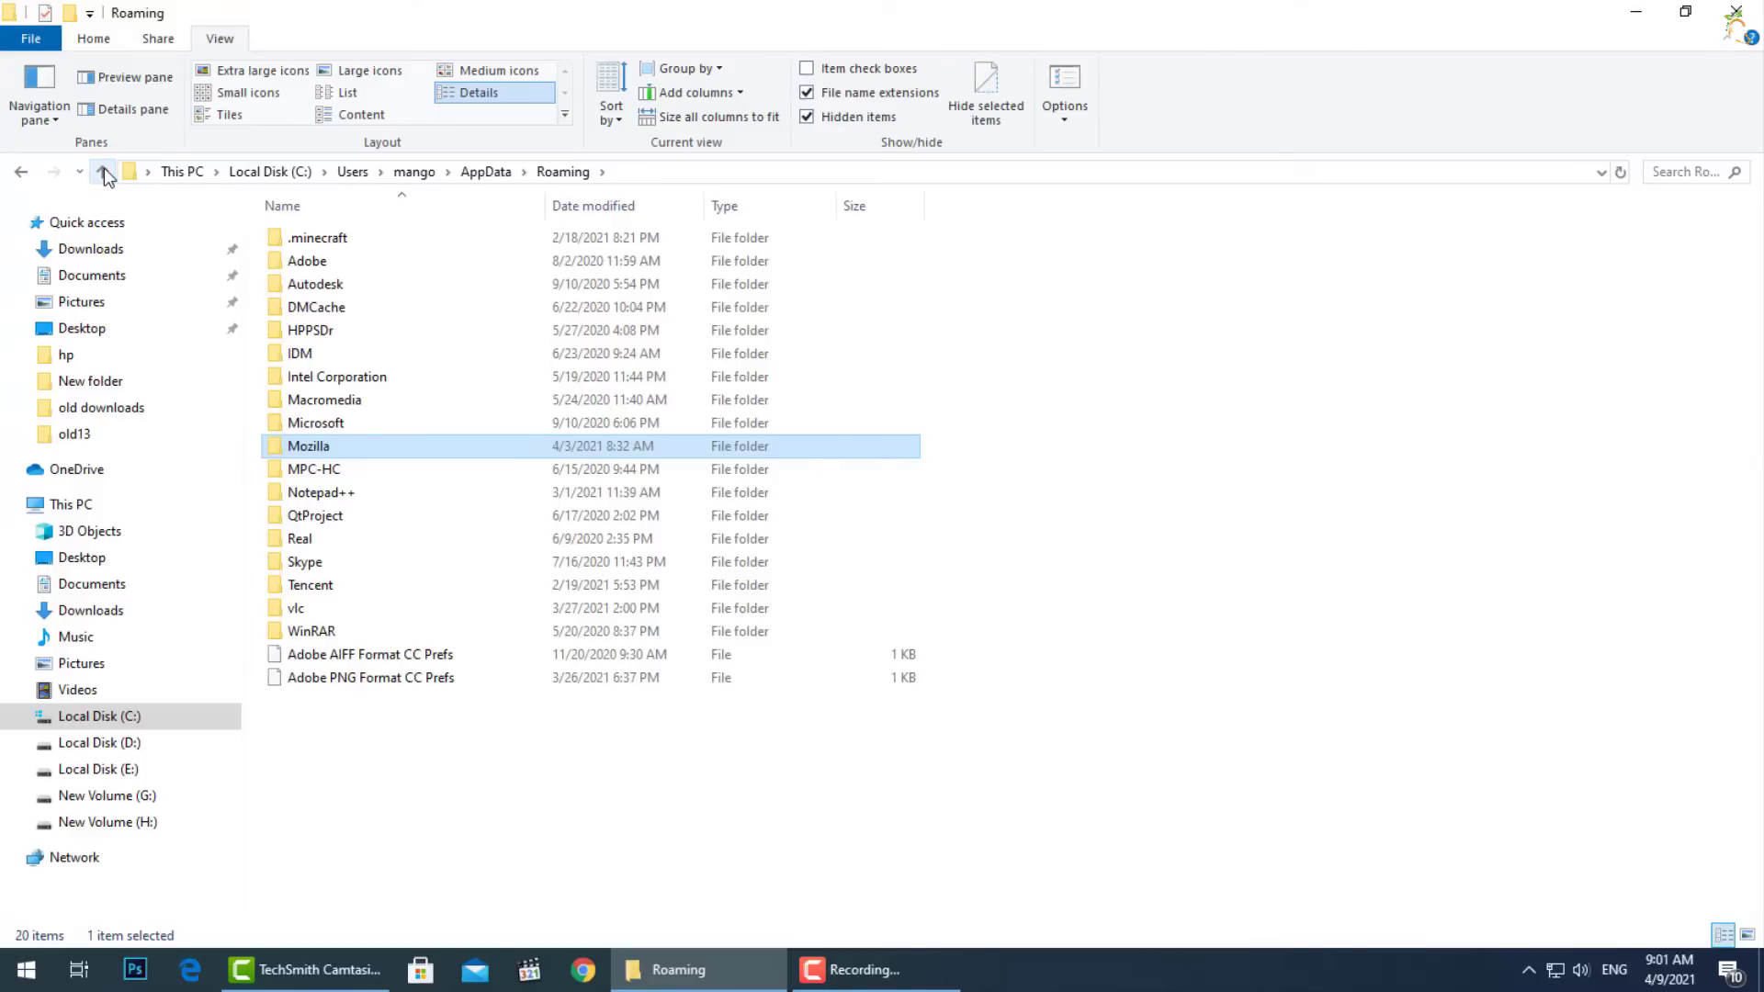
Step: Go up to AppData, open Local\Temp, and scroll through its 101 items
left_click(102, 172)
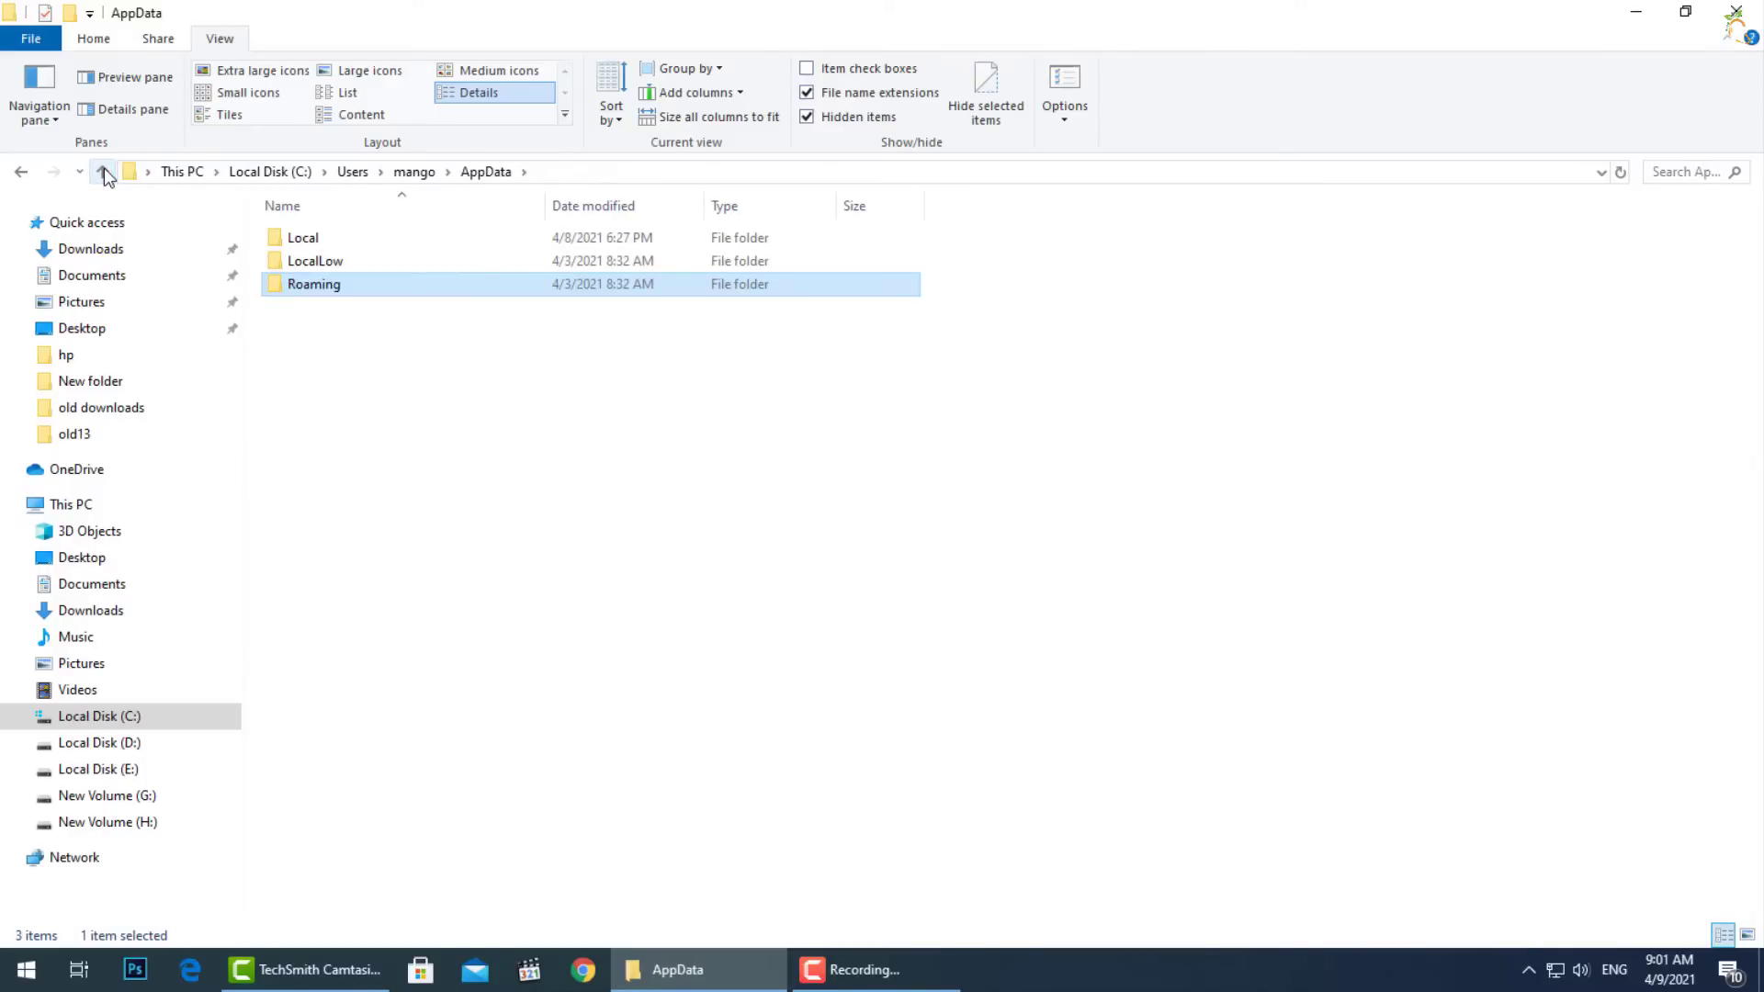
left_click(296, 239)
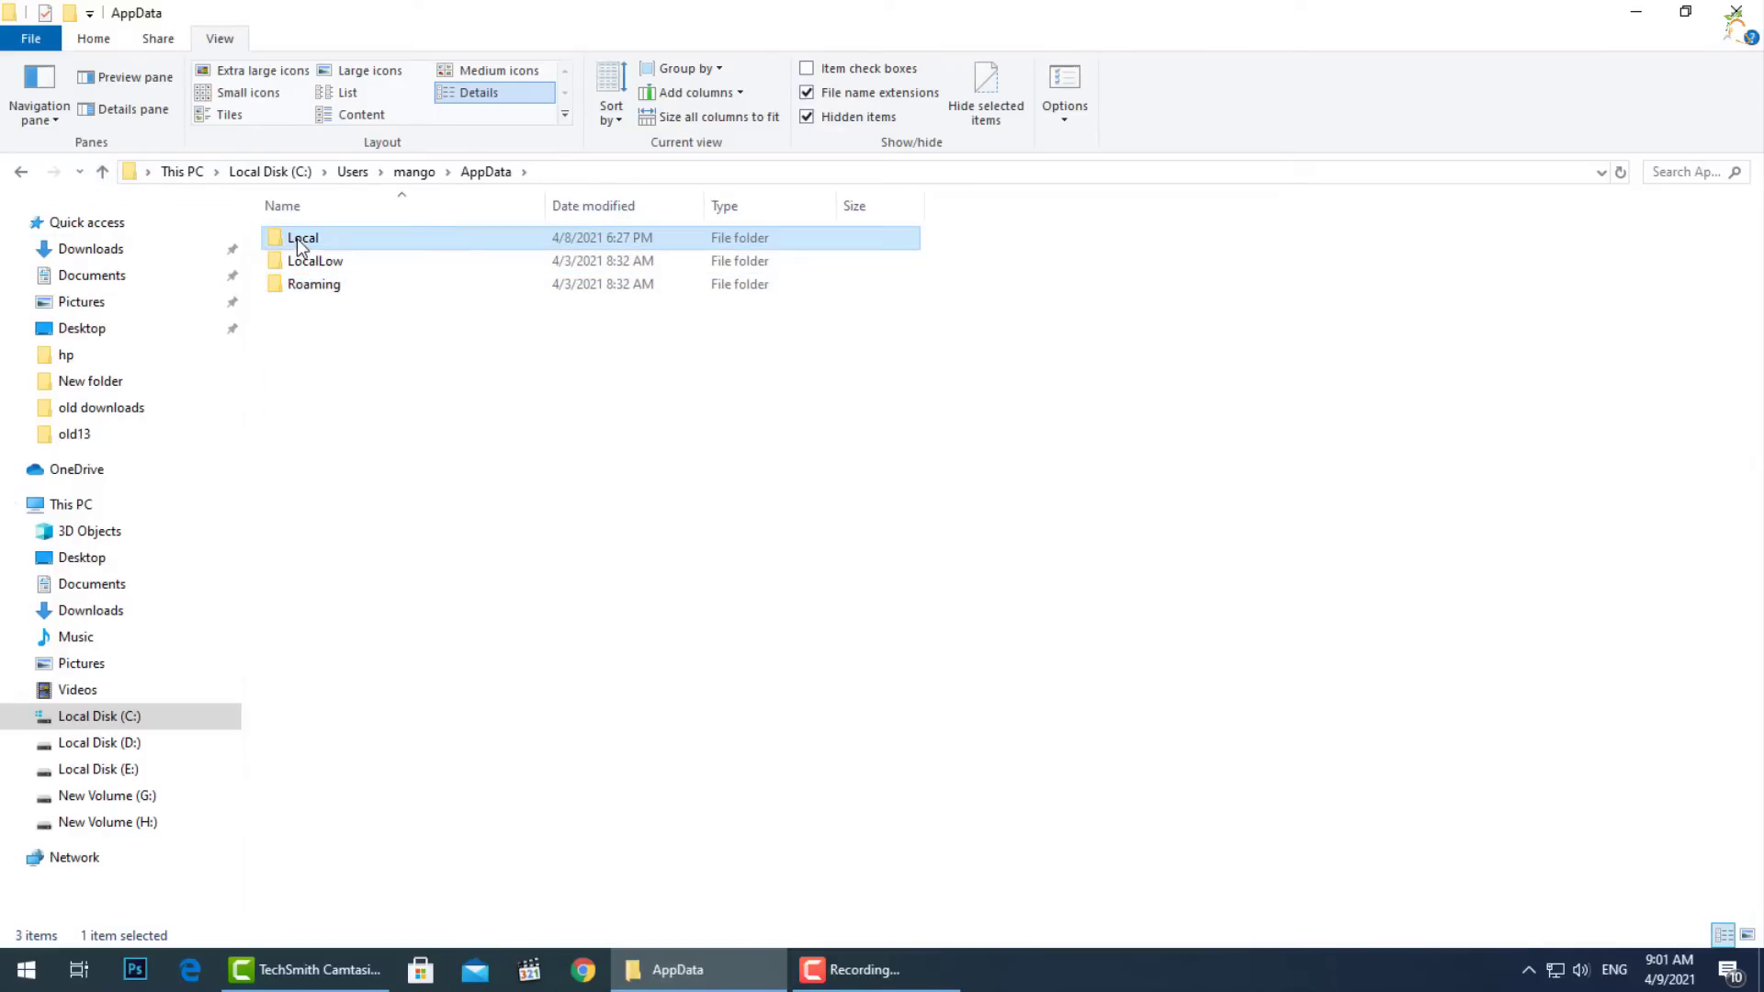
double_click(336, 241)
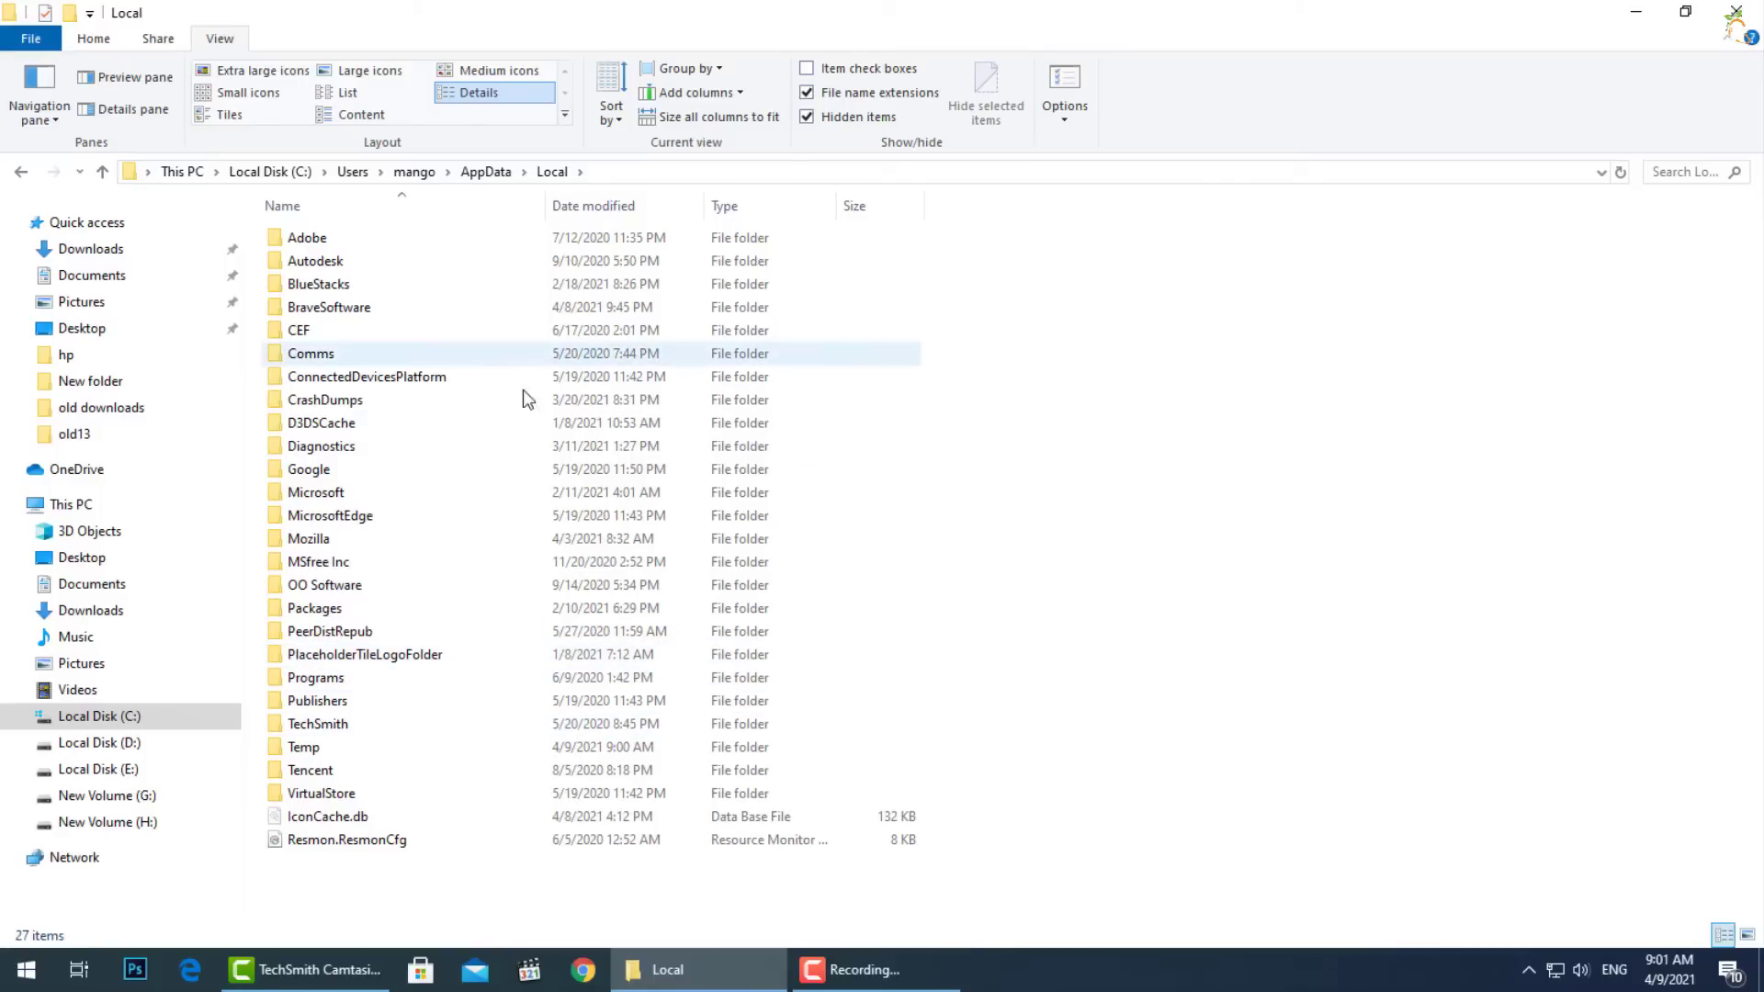
double_click(329, 747)
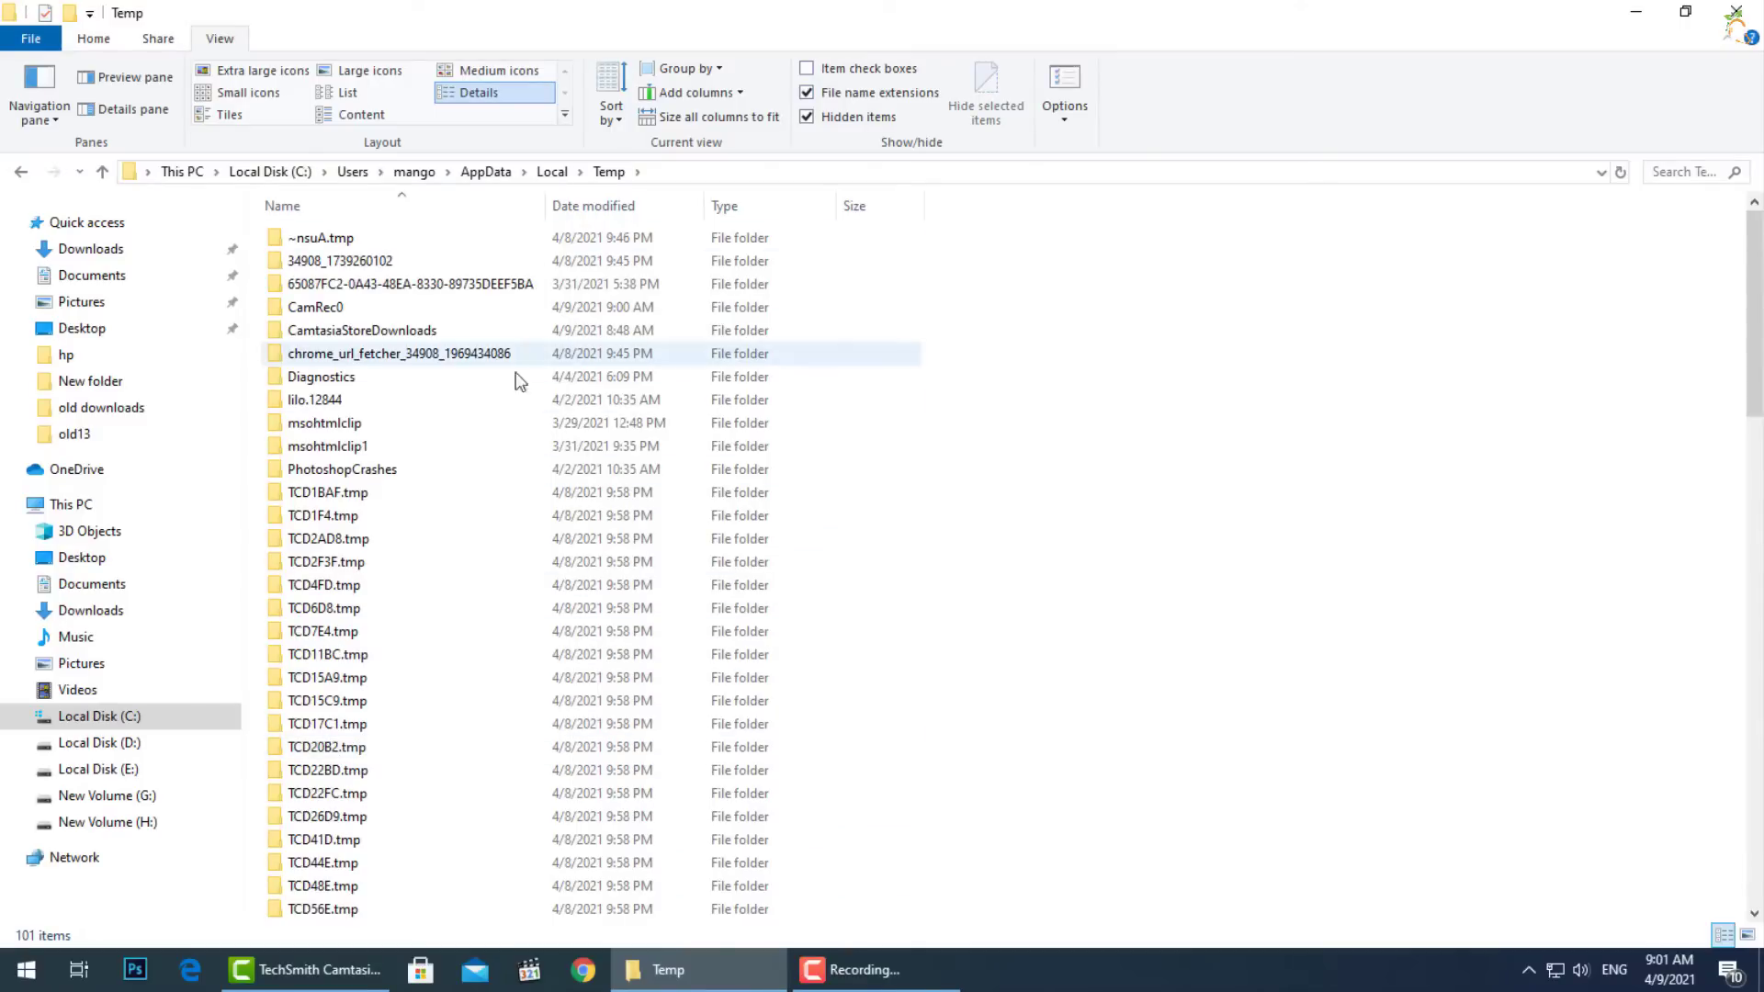
scroll(742, 609, "down", 20)
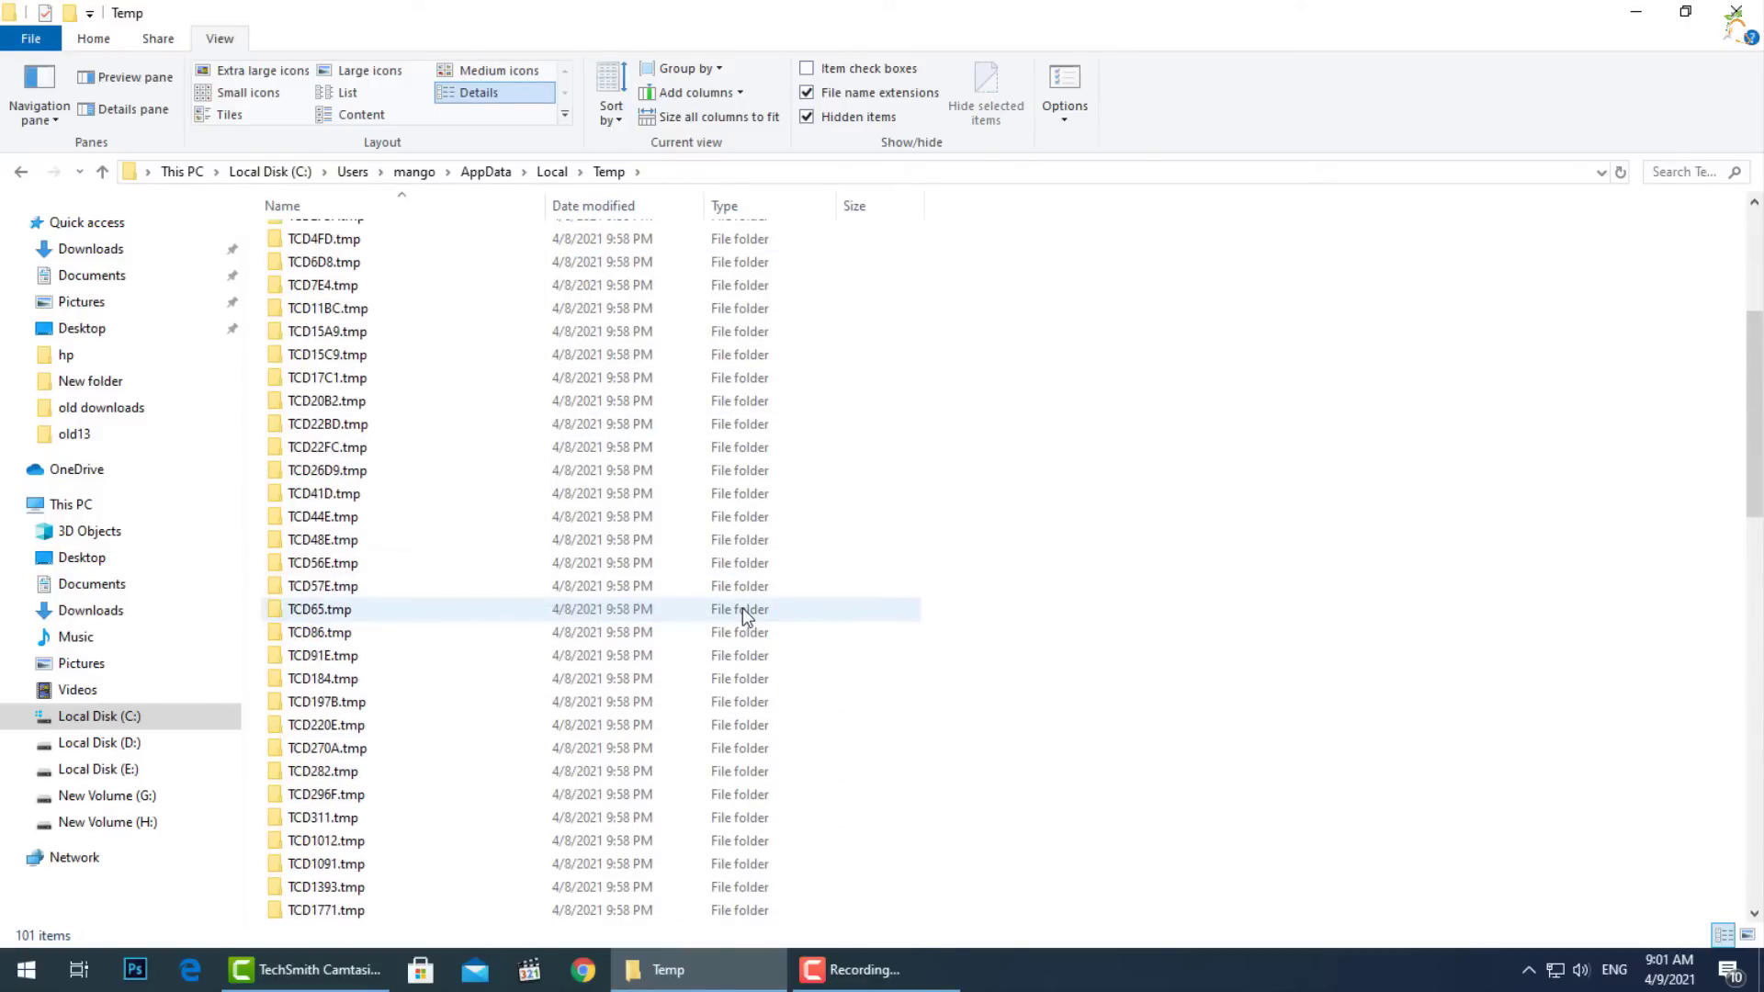
scroll(742, 608, "down", 5)
scroll(743, 608, "up", 14)
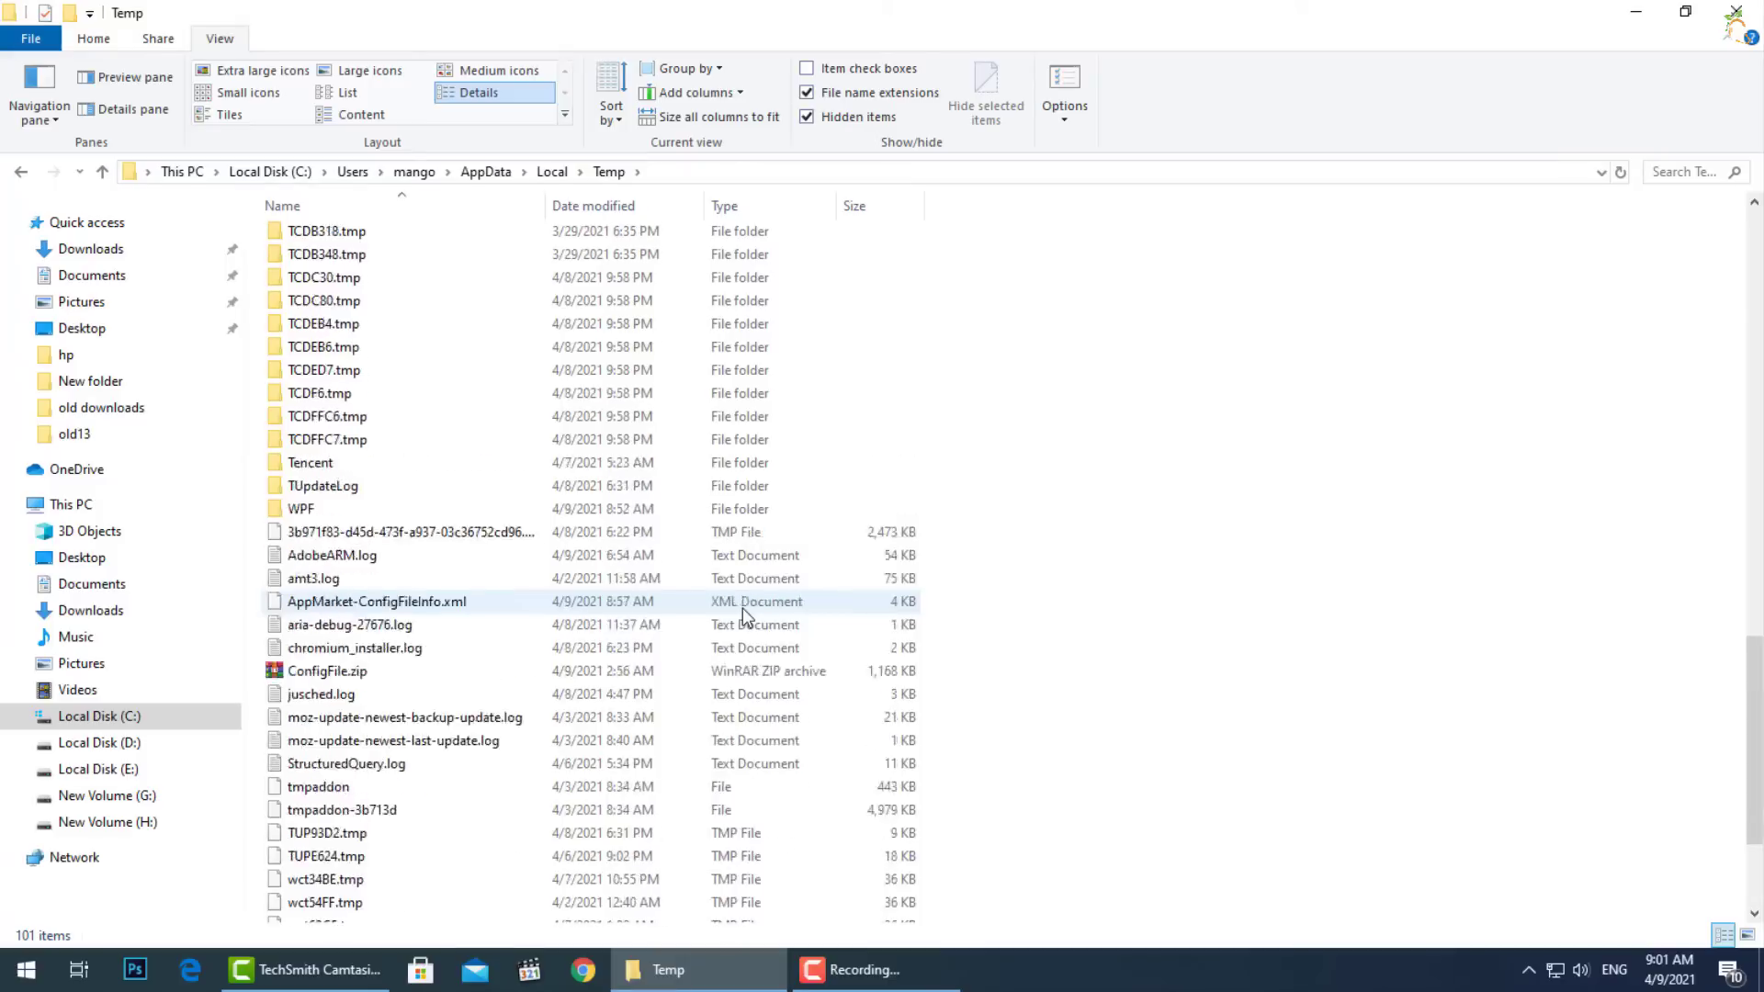
scroll(742, 608, "up", 10)
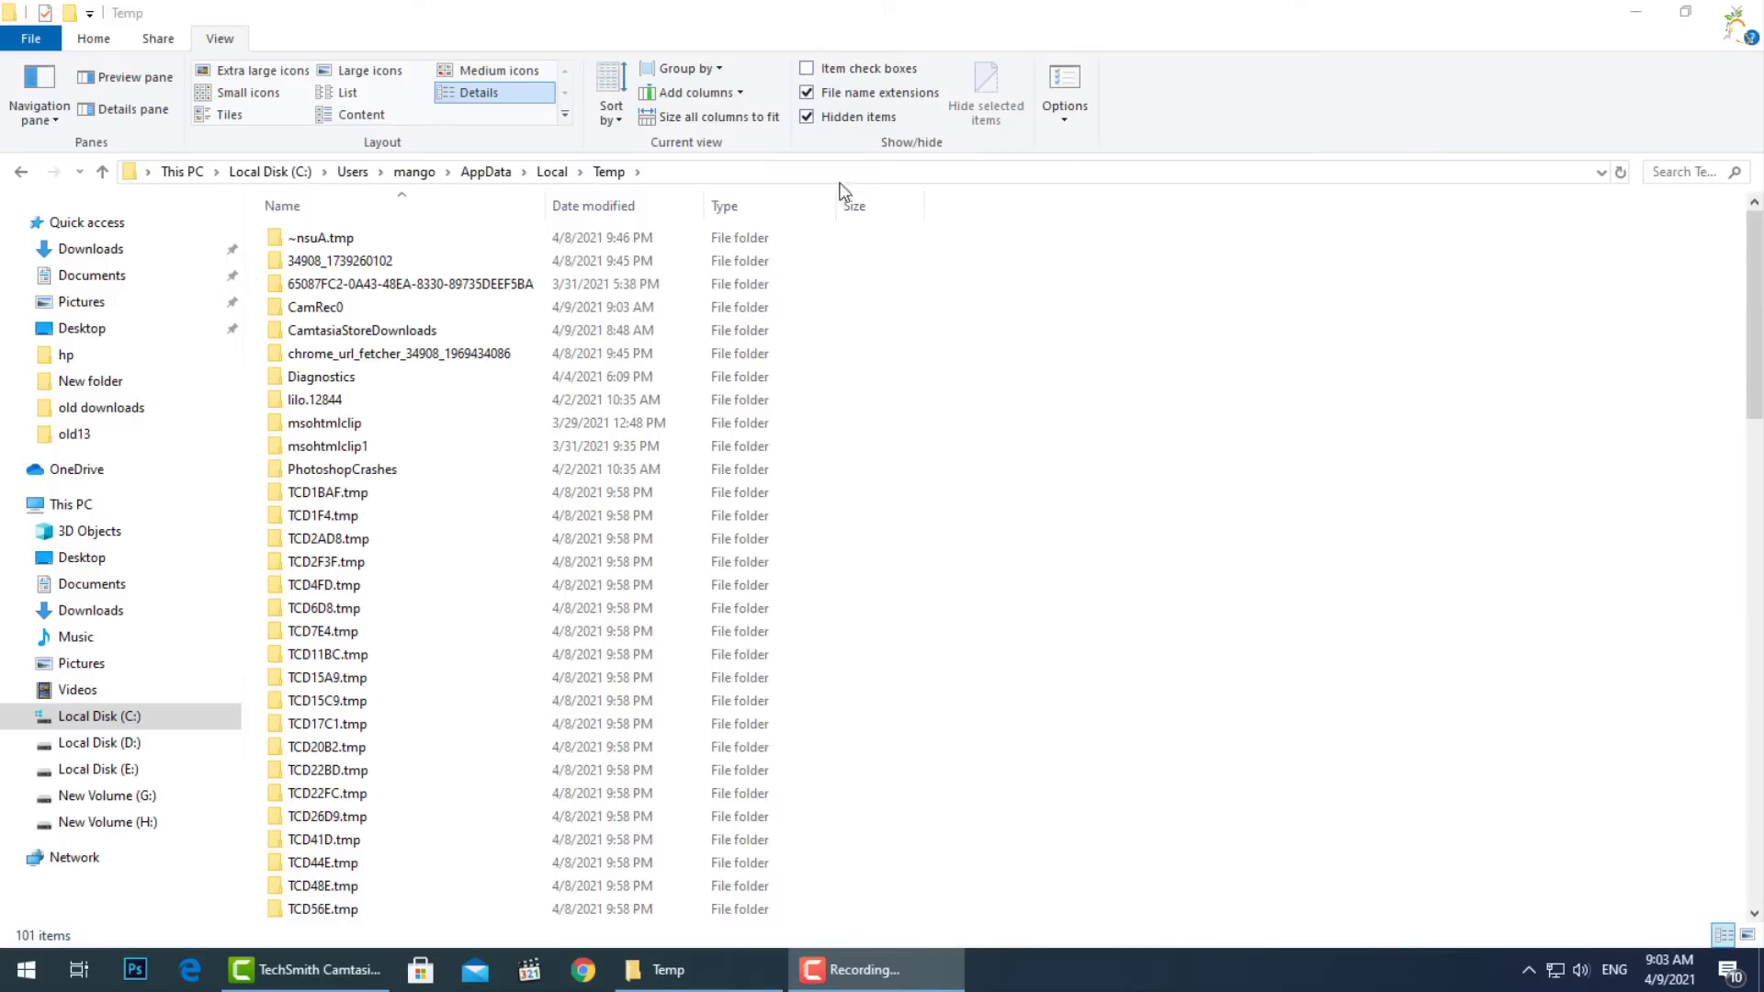
Step: Go up from Temp to AppData and open the LocalLow folder
left_click(102, 172)
left_click(103, 173)
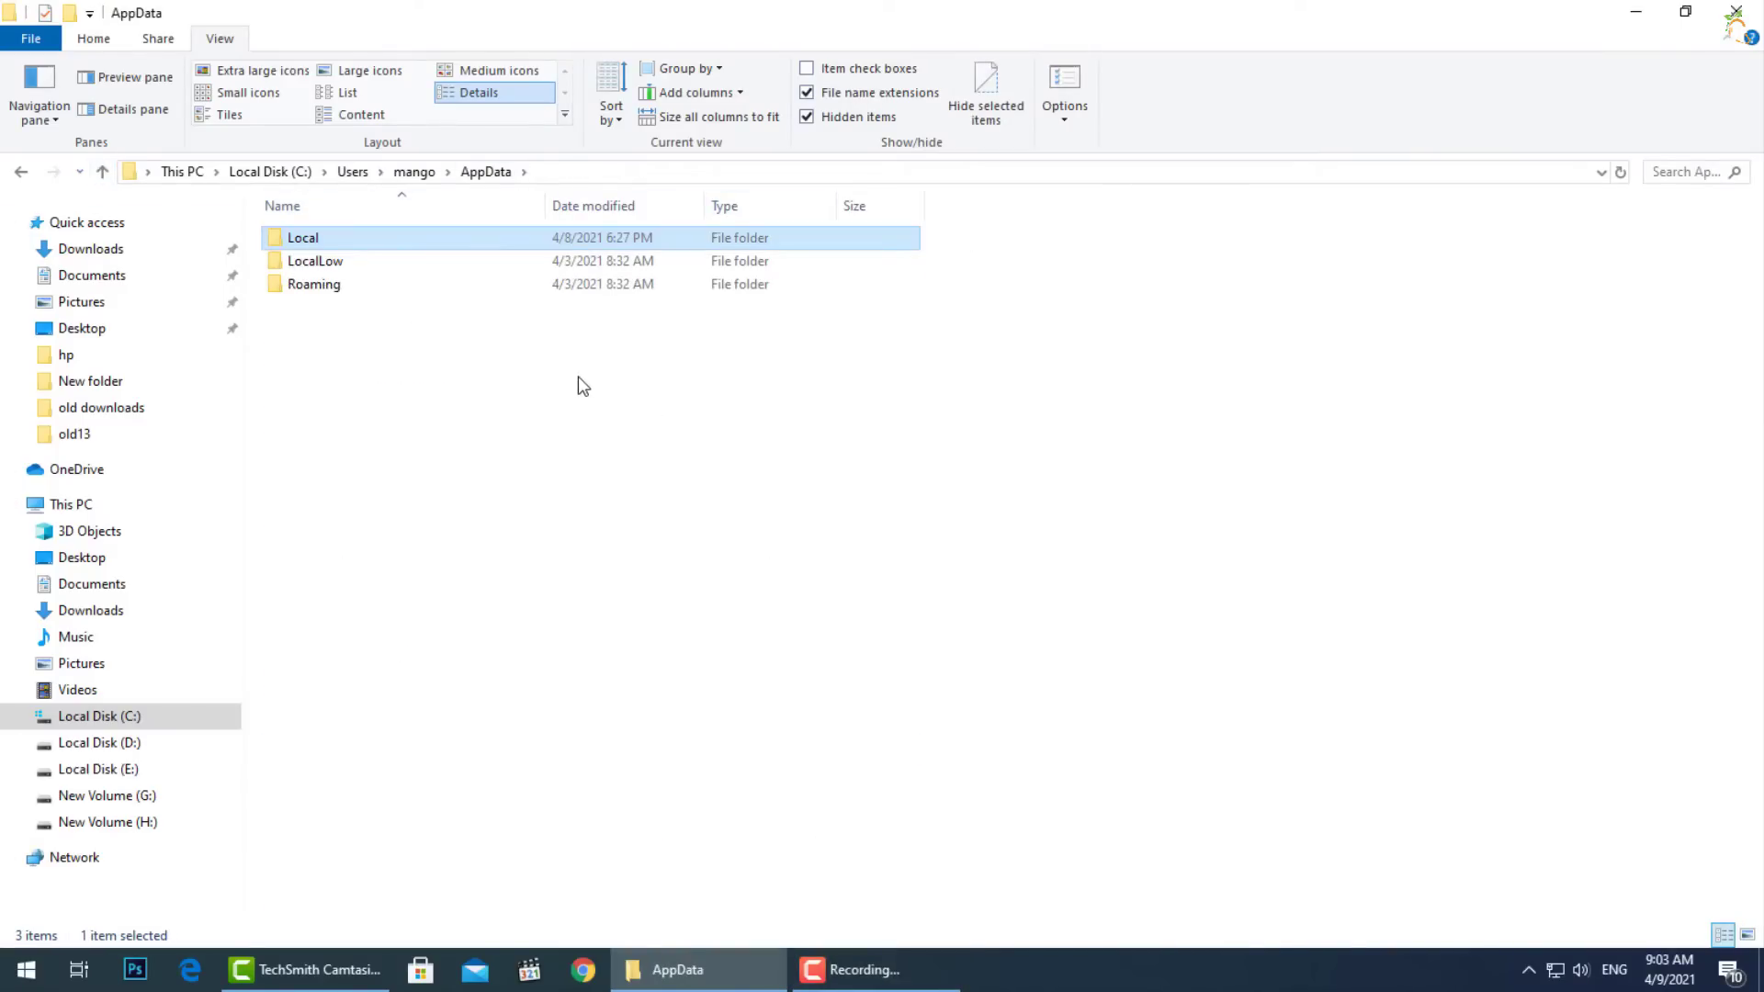
left_click(291, 265)
double_click(291, 264)
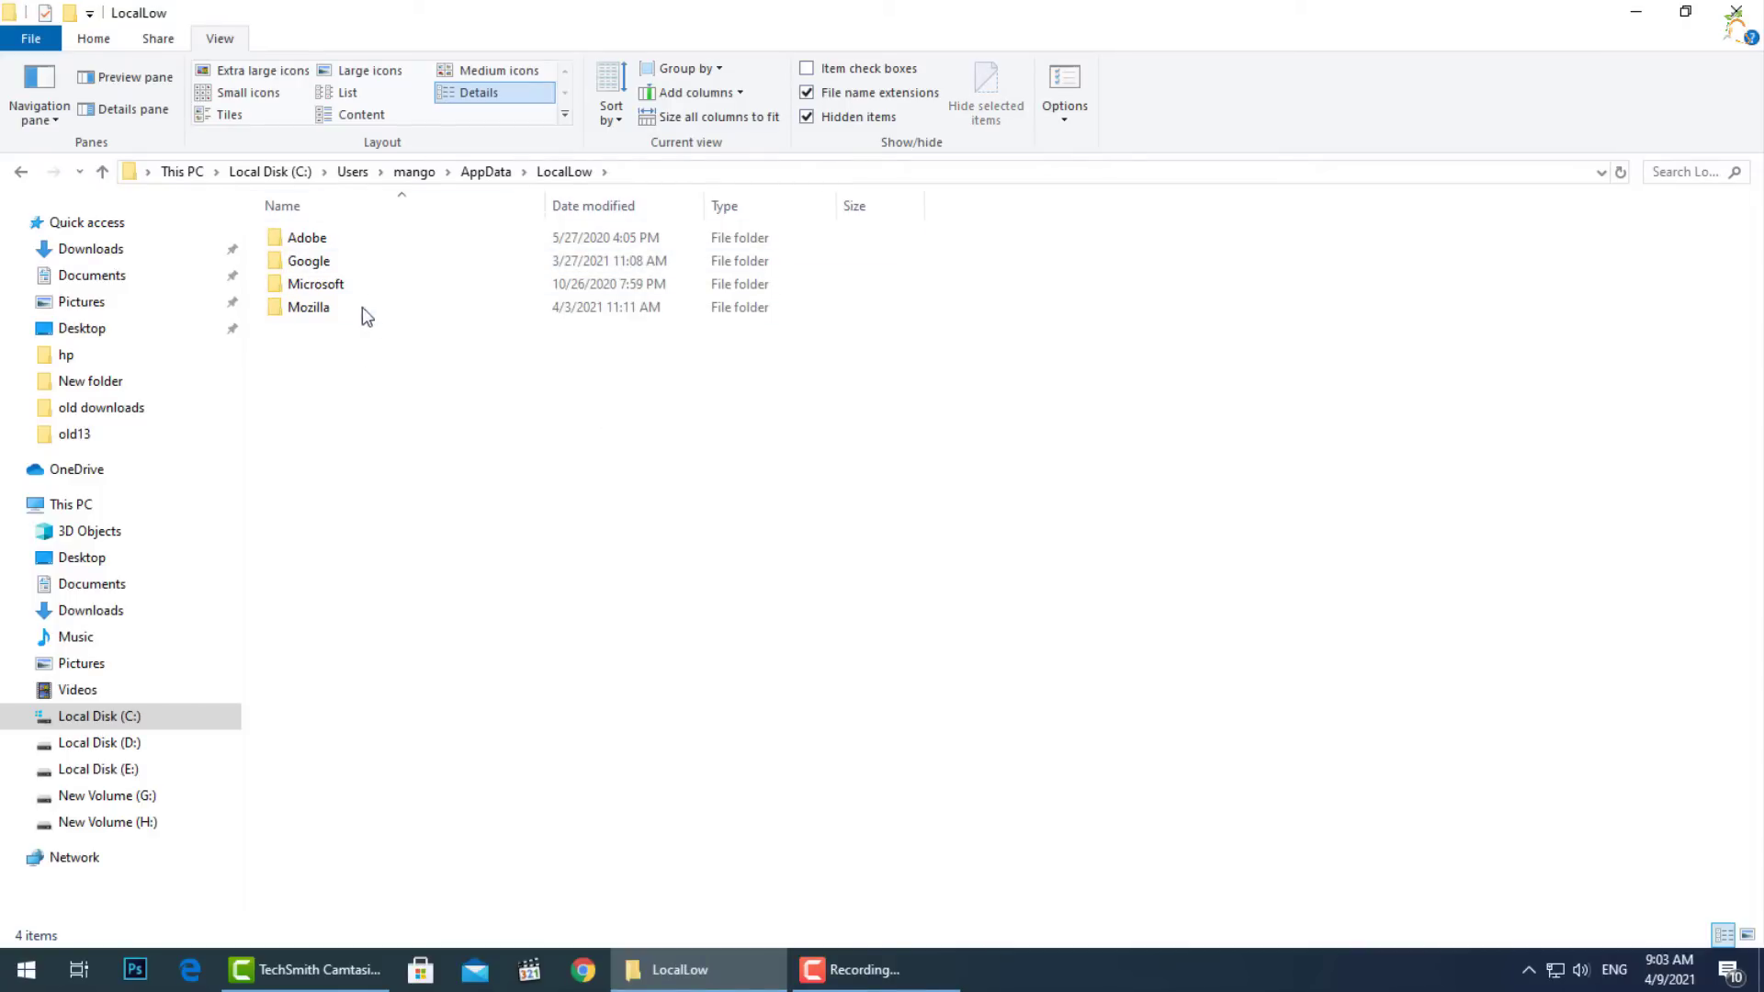
Step: Browse LocalLow\Microsoft\Internet Explorer, then return to LocalLow via the breadcrumb
double_click(335, 284)
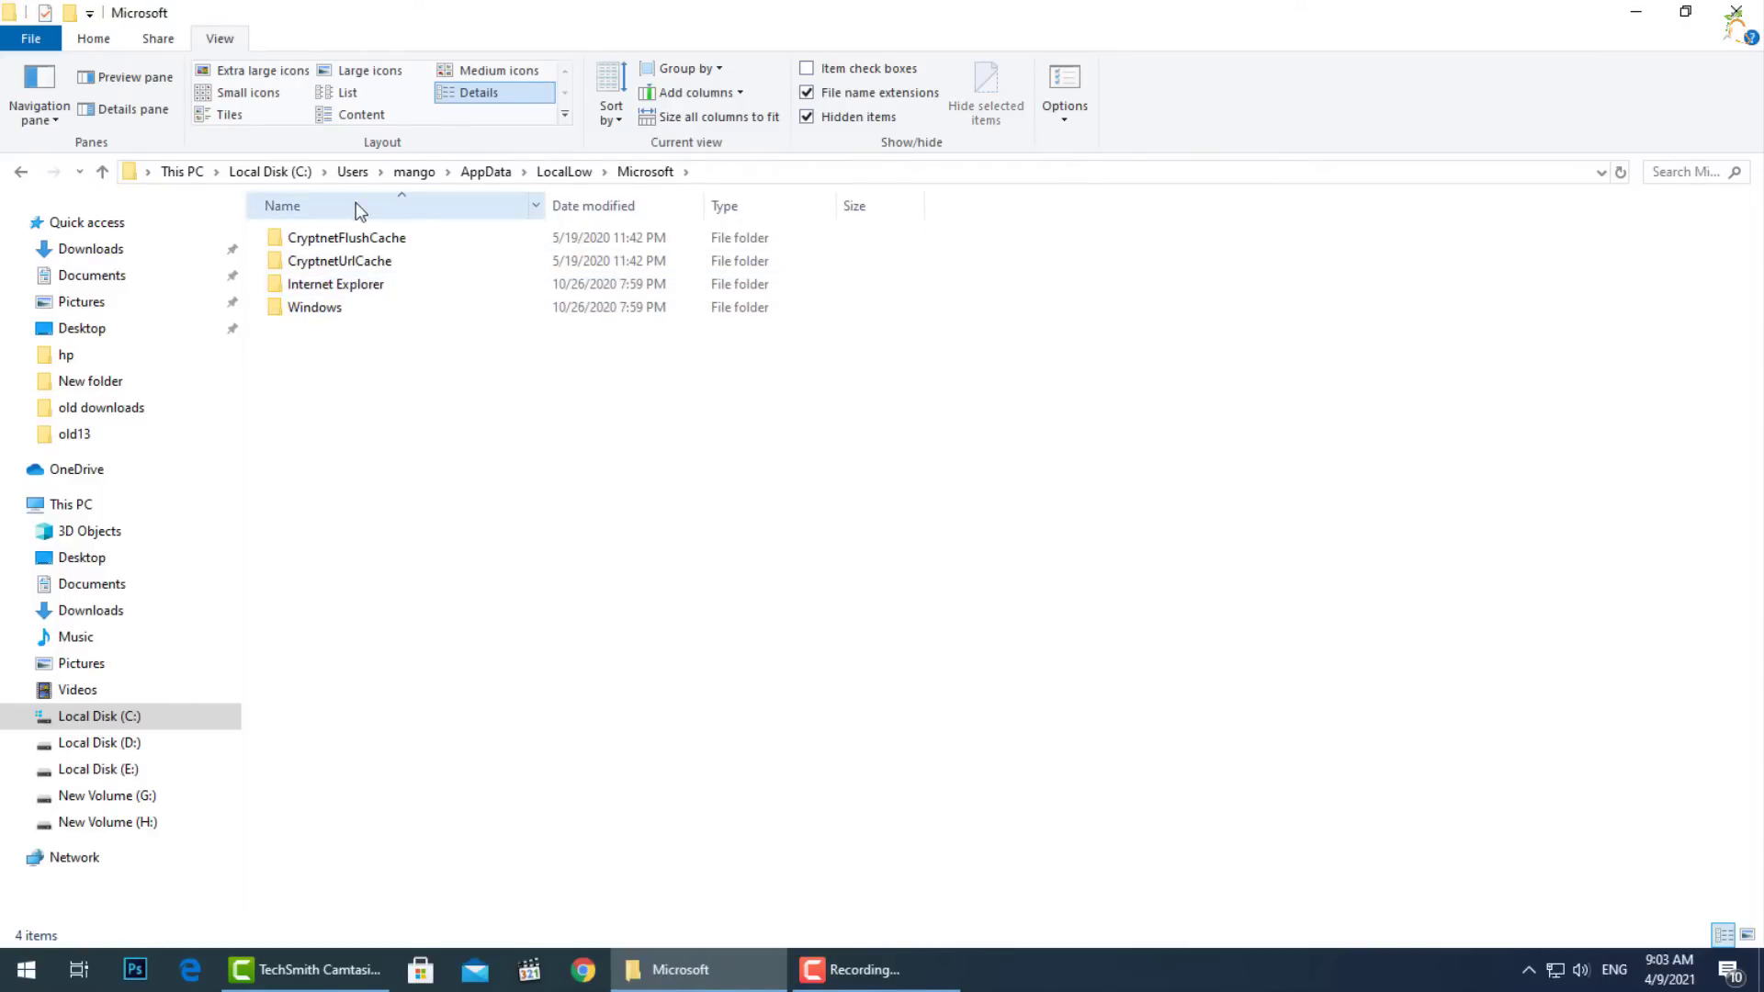
double_click(339, 287)
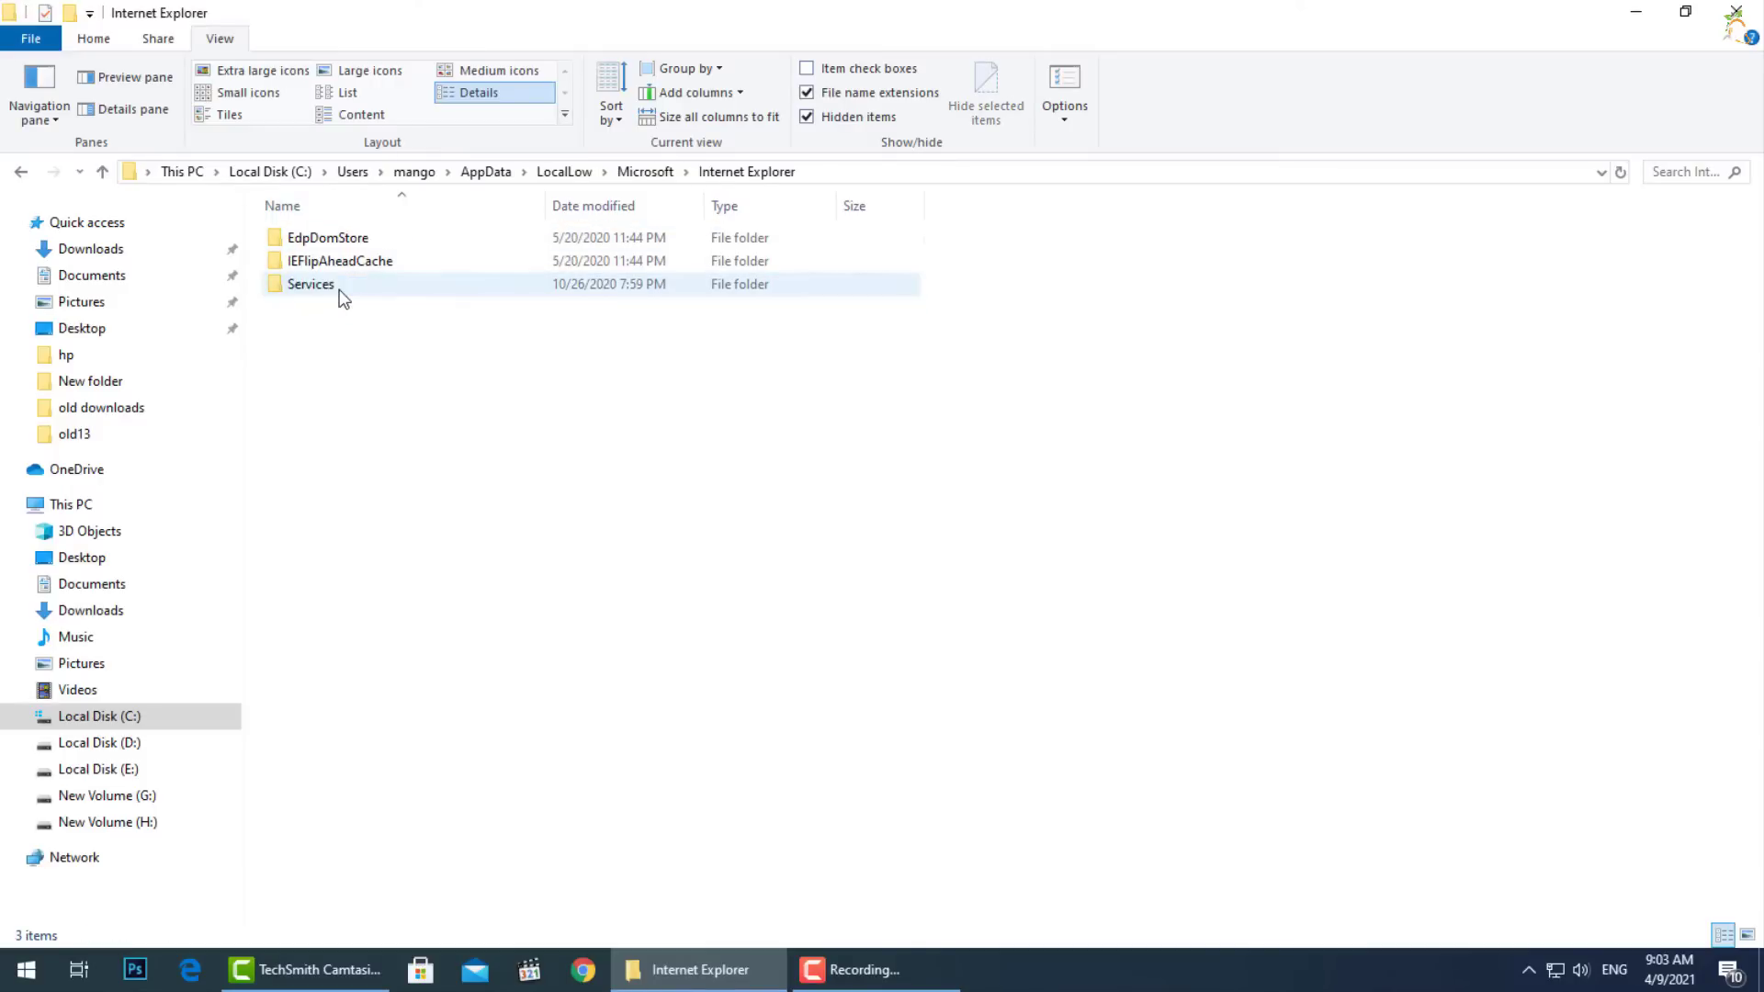
left_click(663, 175)
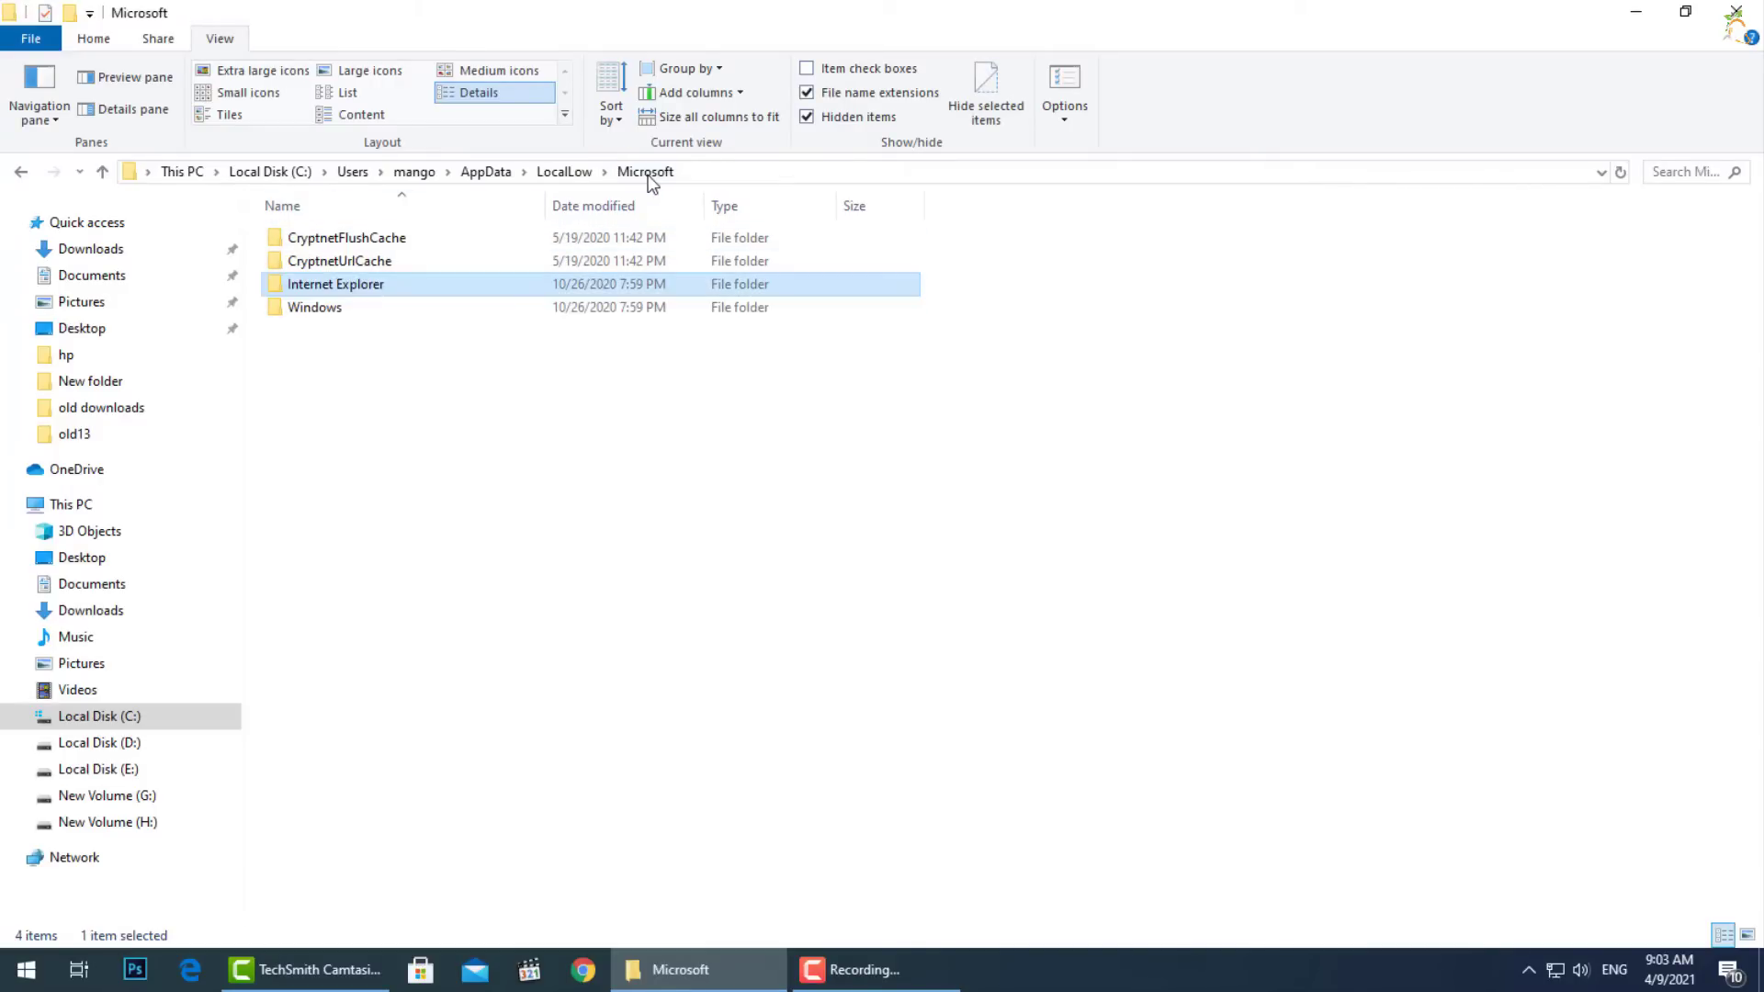
left_click(592, 175)
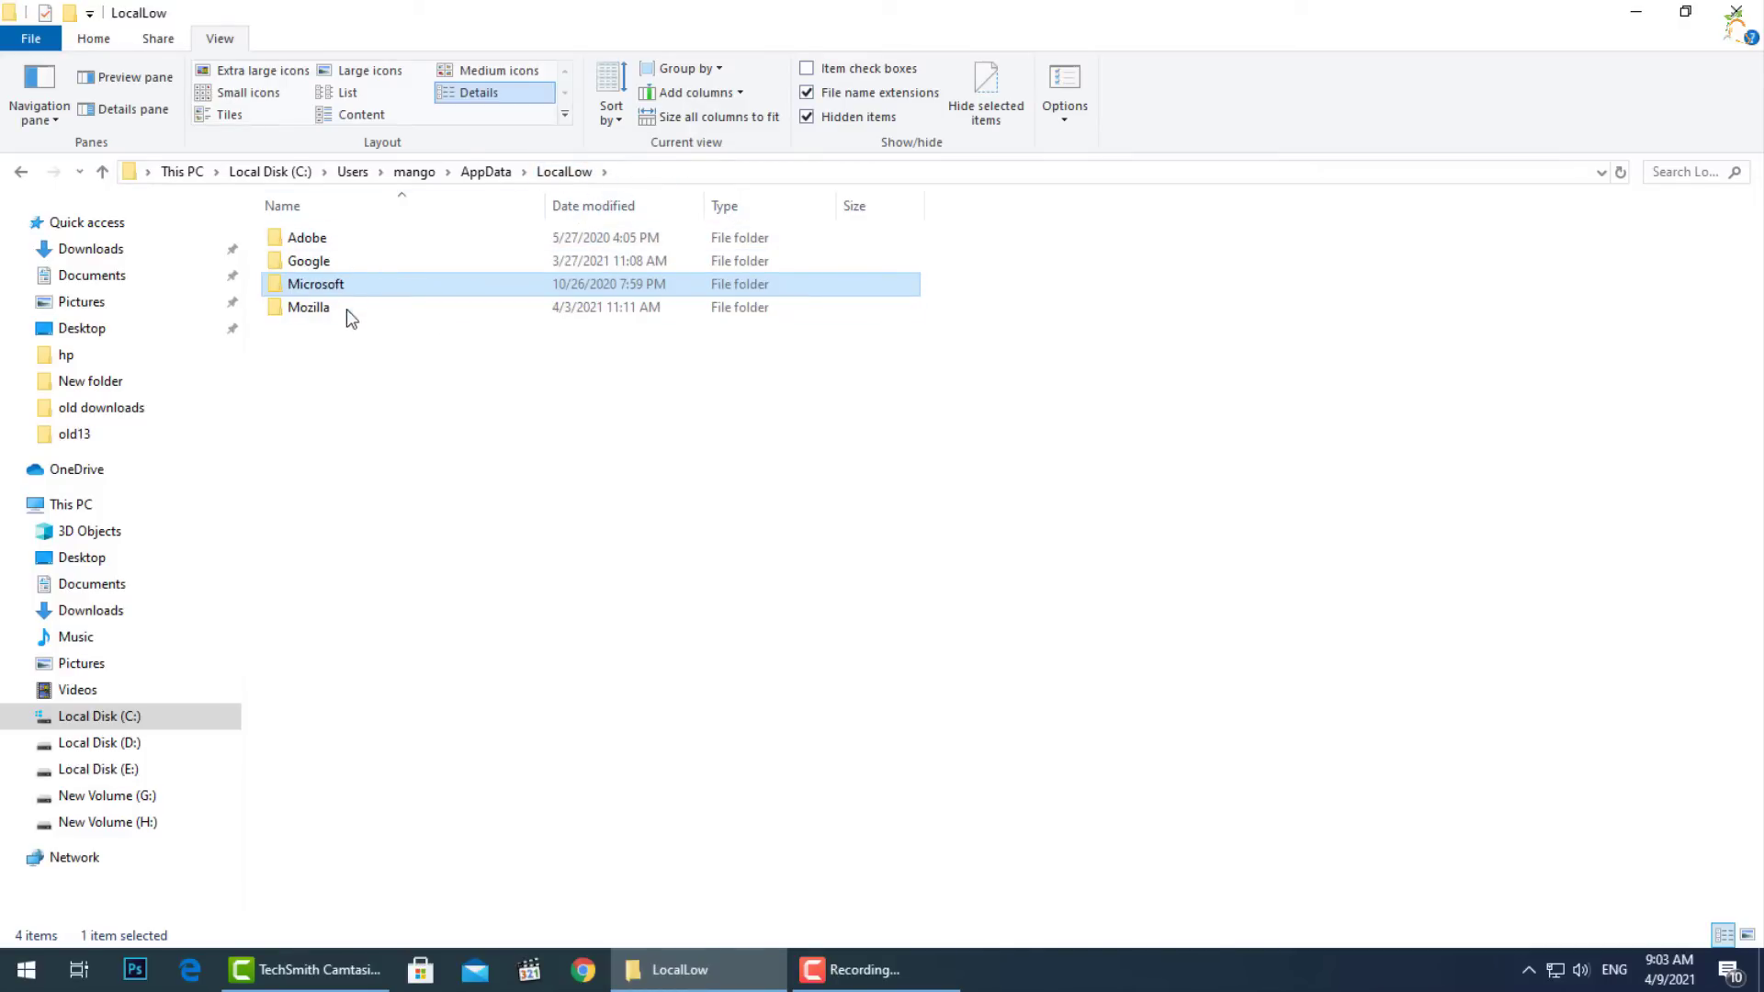
Step: Look inside LocalLow's Mozilla folder, return, then expand ProgramData in ESET's Select path dialog
left_click(347, 315)
double_click(346, 313)
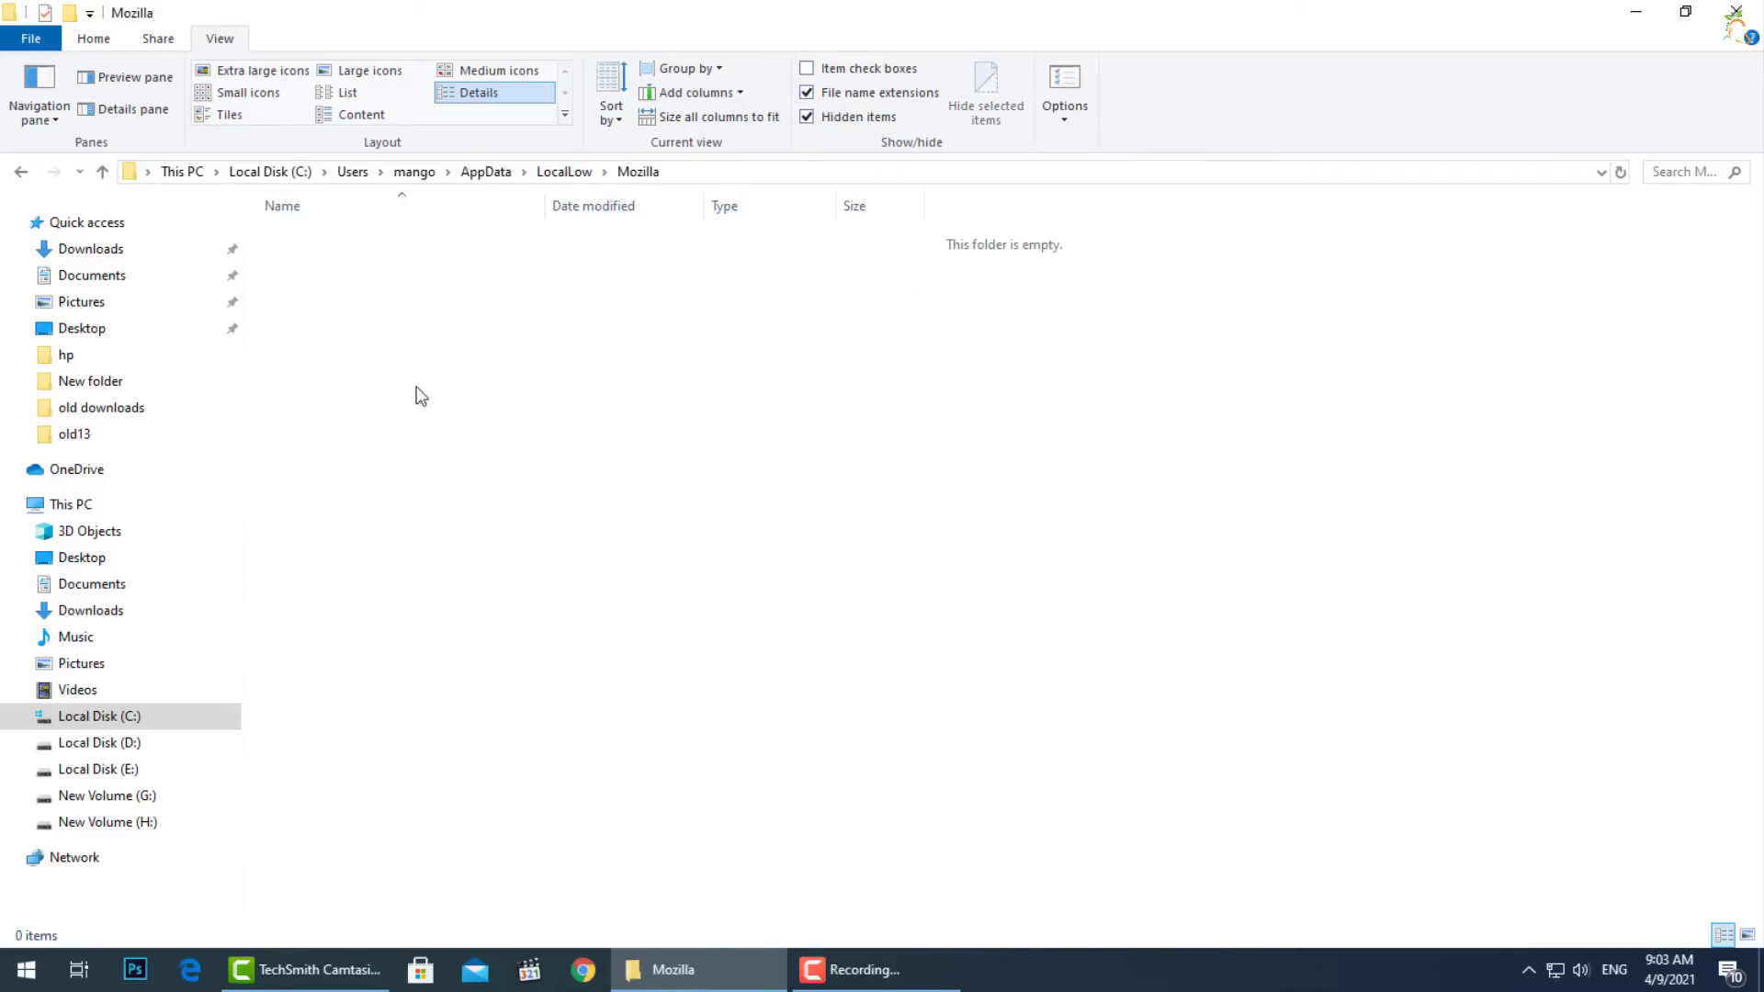
left_click(564, 173)
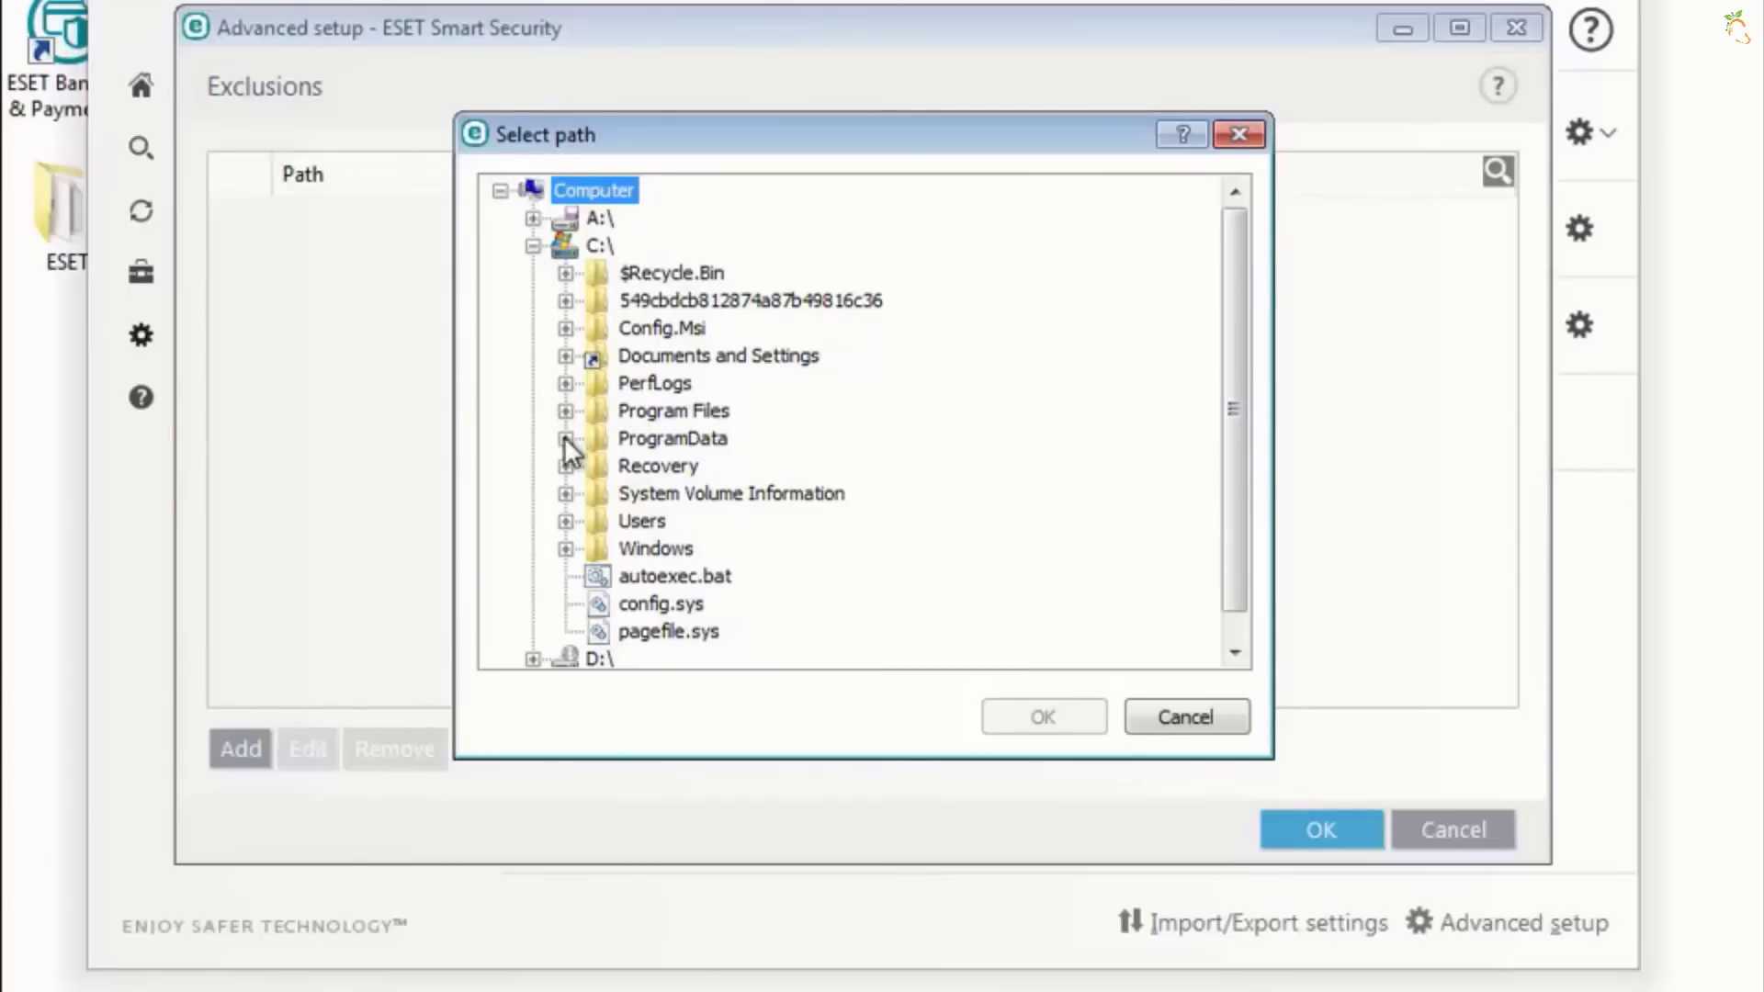
left_click(565, 462)
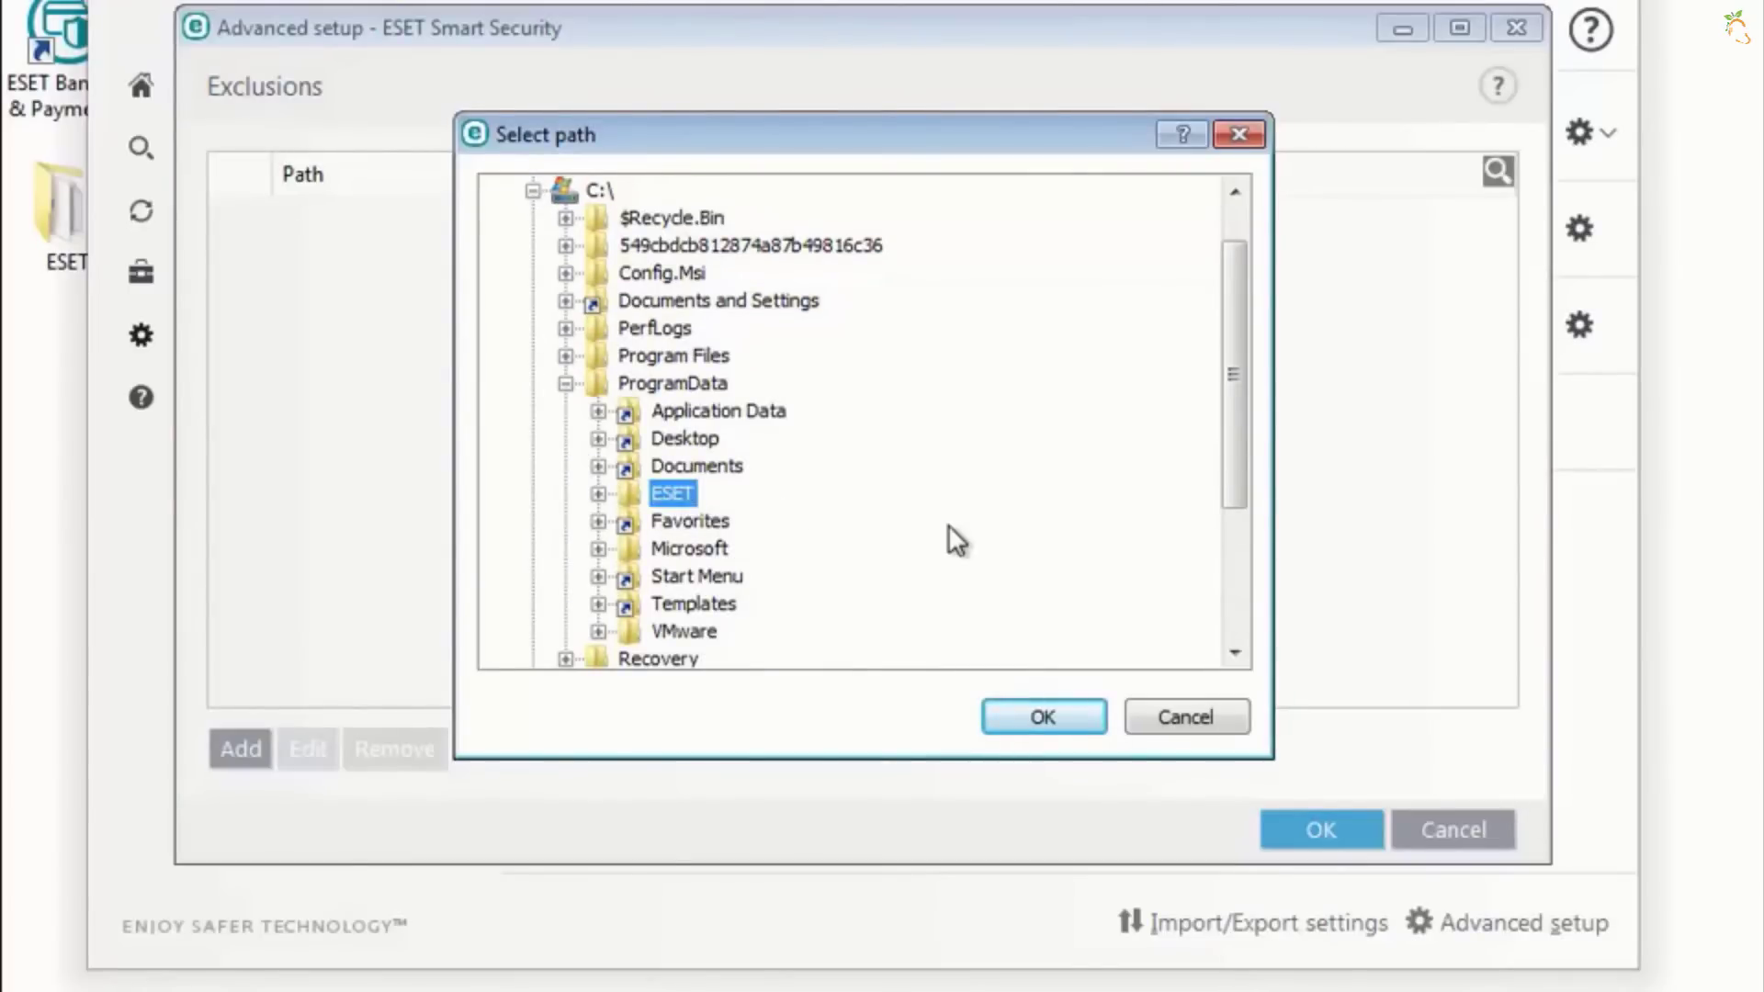
Step: Add C:\ProgramData\ESET\*.* as an ESET scanning exclusion
left_click(1088, 721)
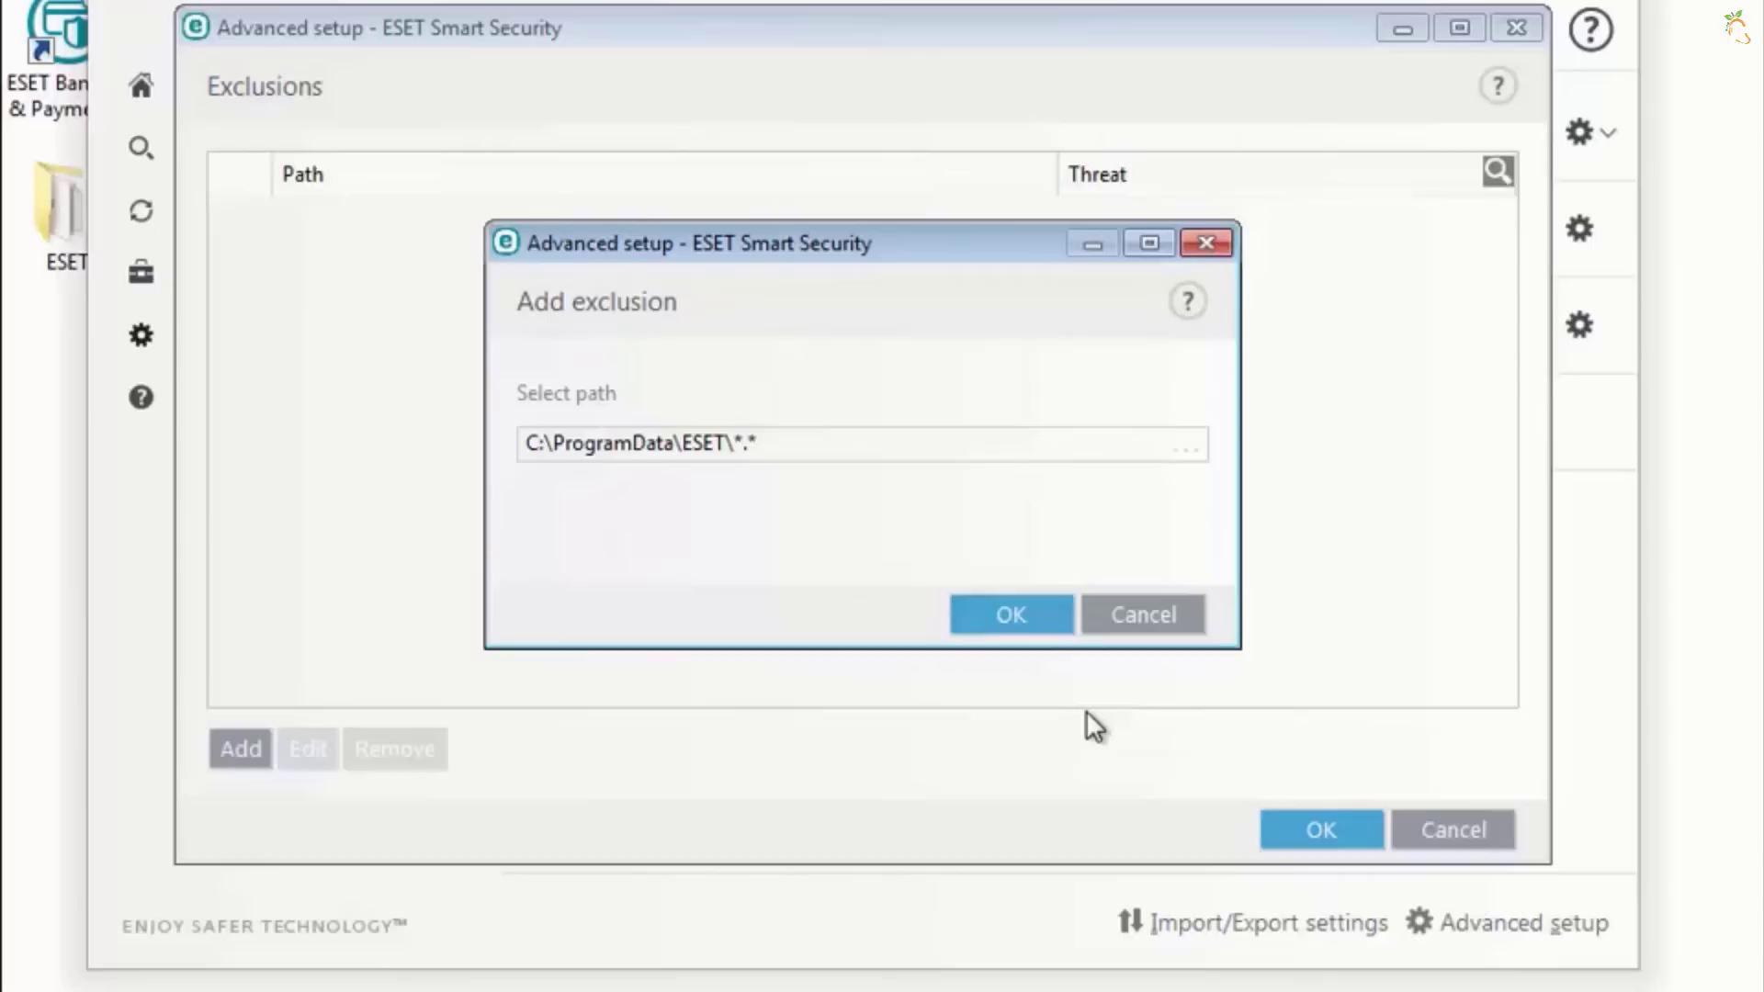
left_click(1064, 624)
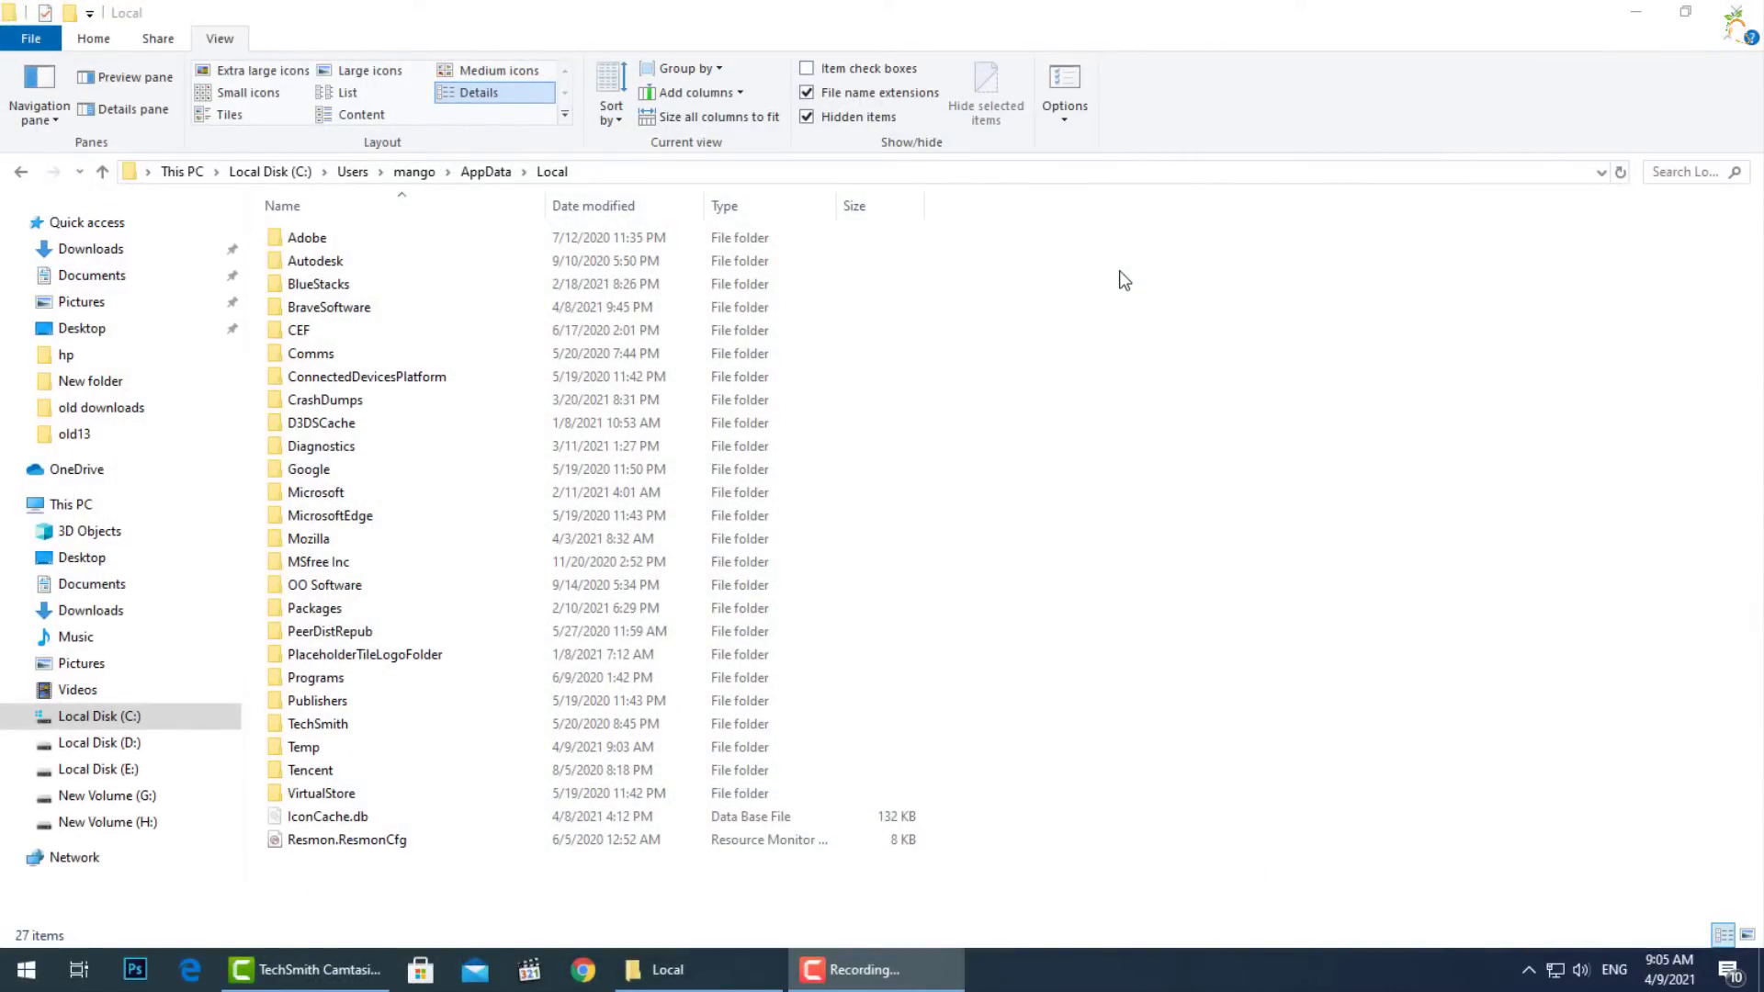
Step: Open Google\Chrome\User Data under AppData\Local and scroll through its 44 items
left_click(312, 469)
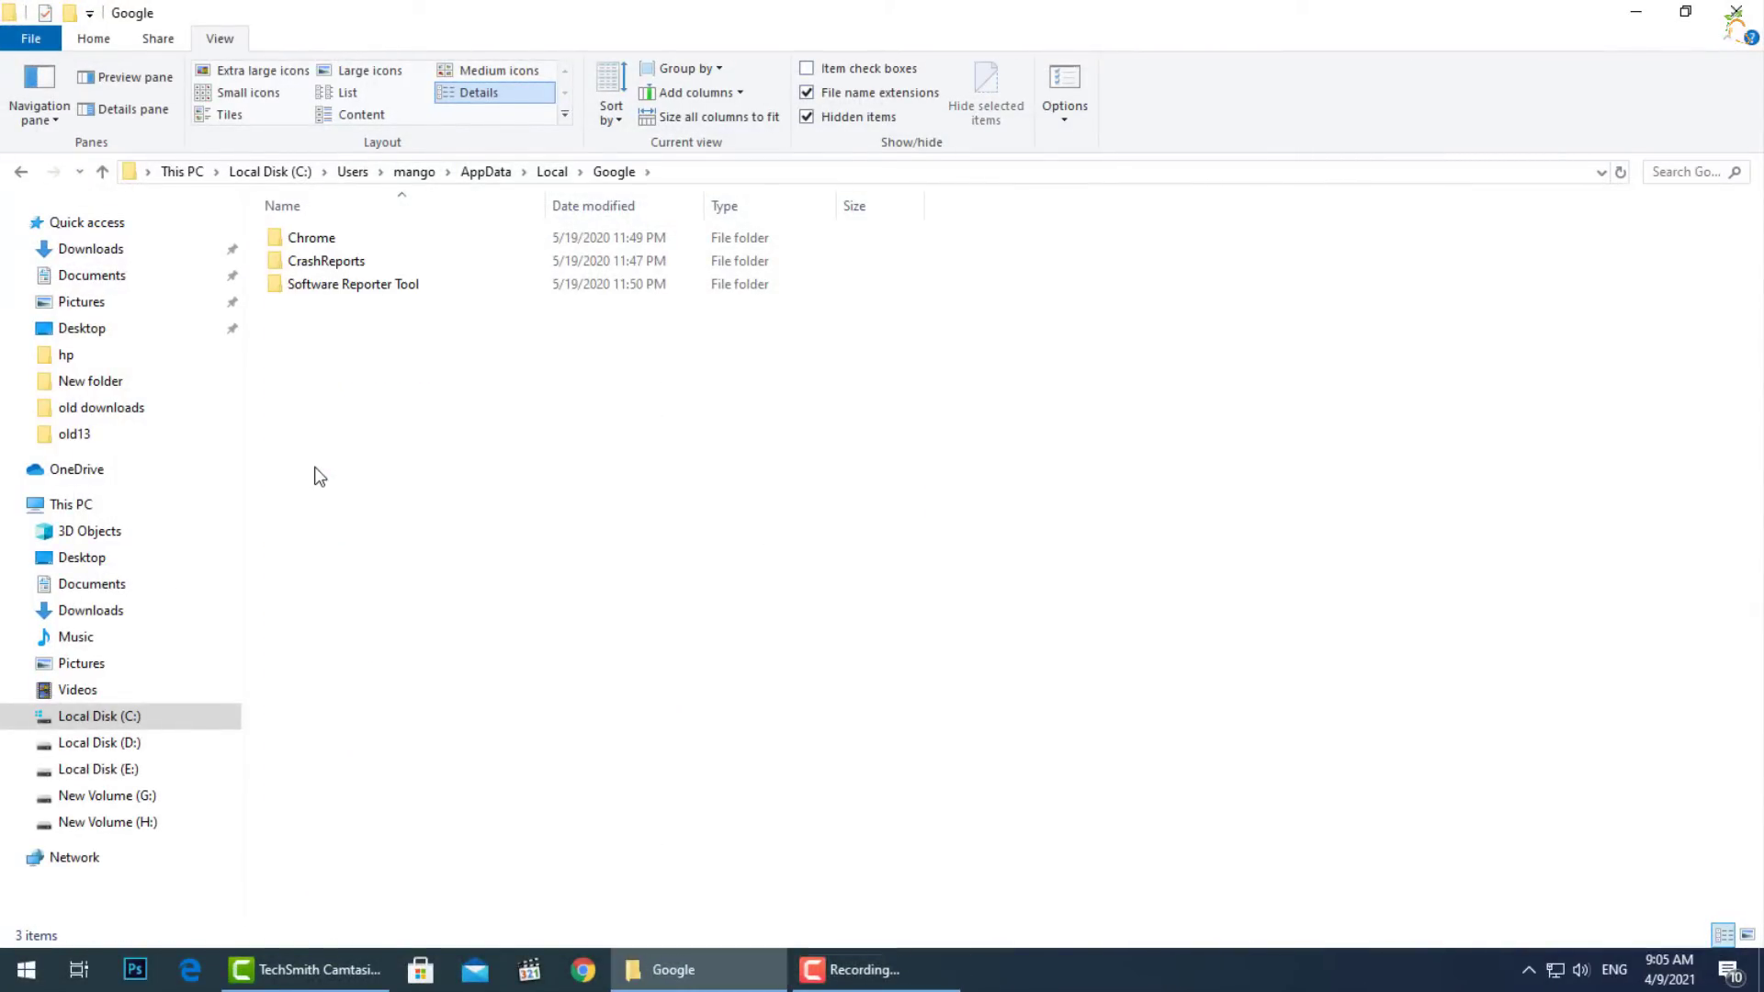
double_click(335, 244)
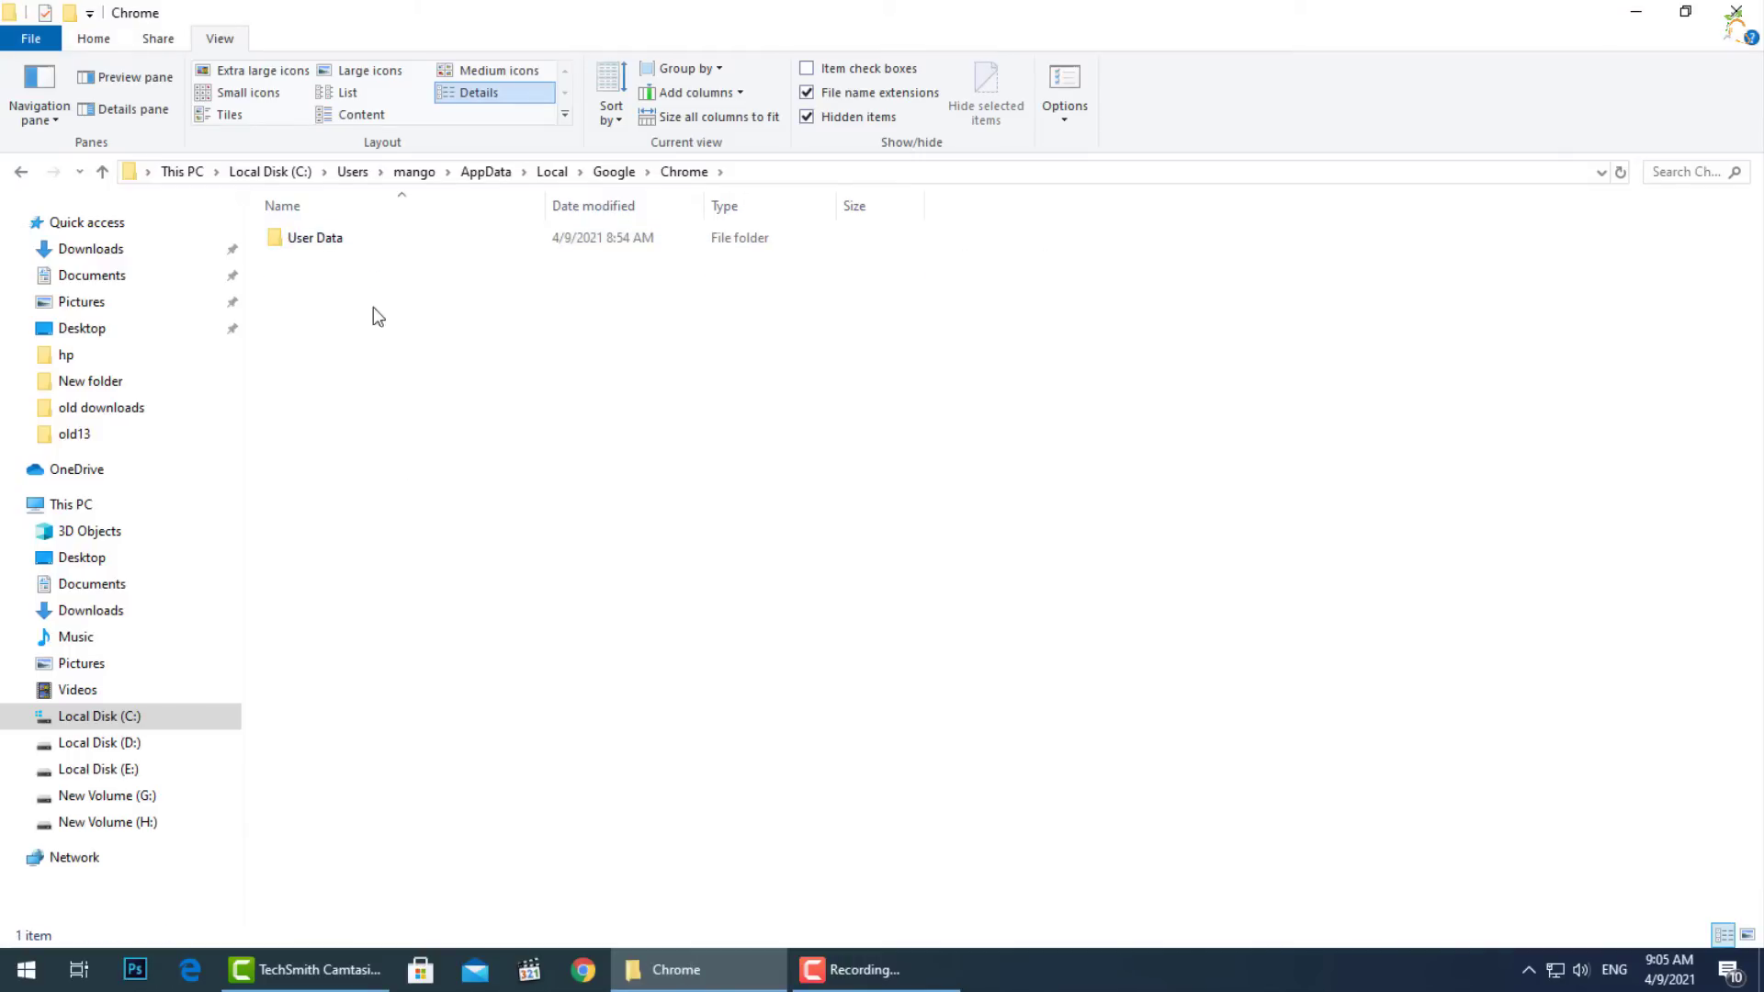
double_click(341, 243)
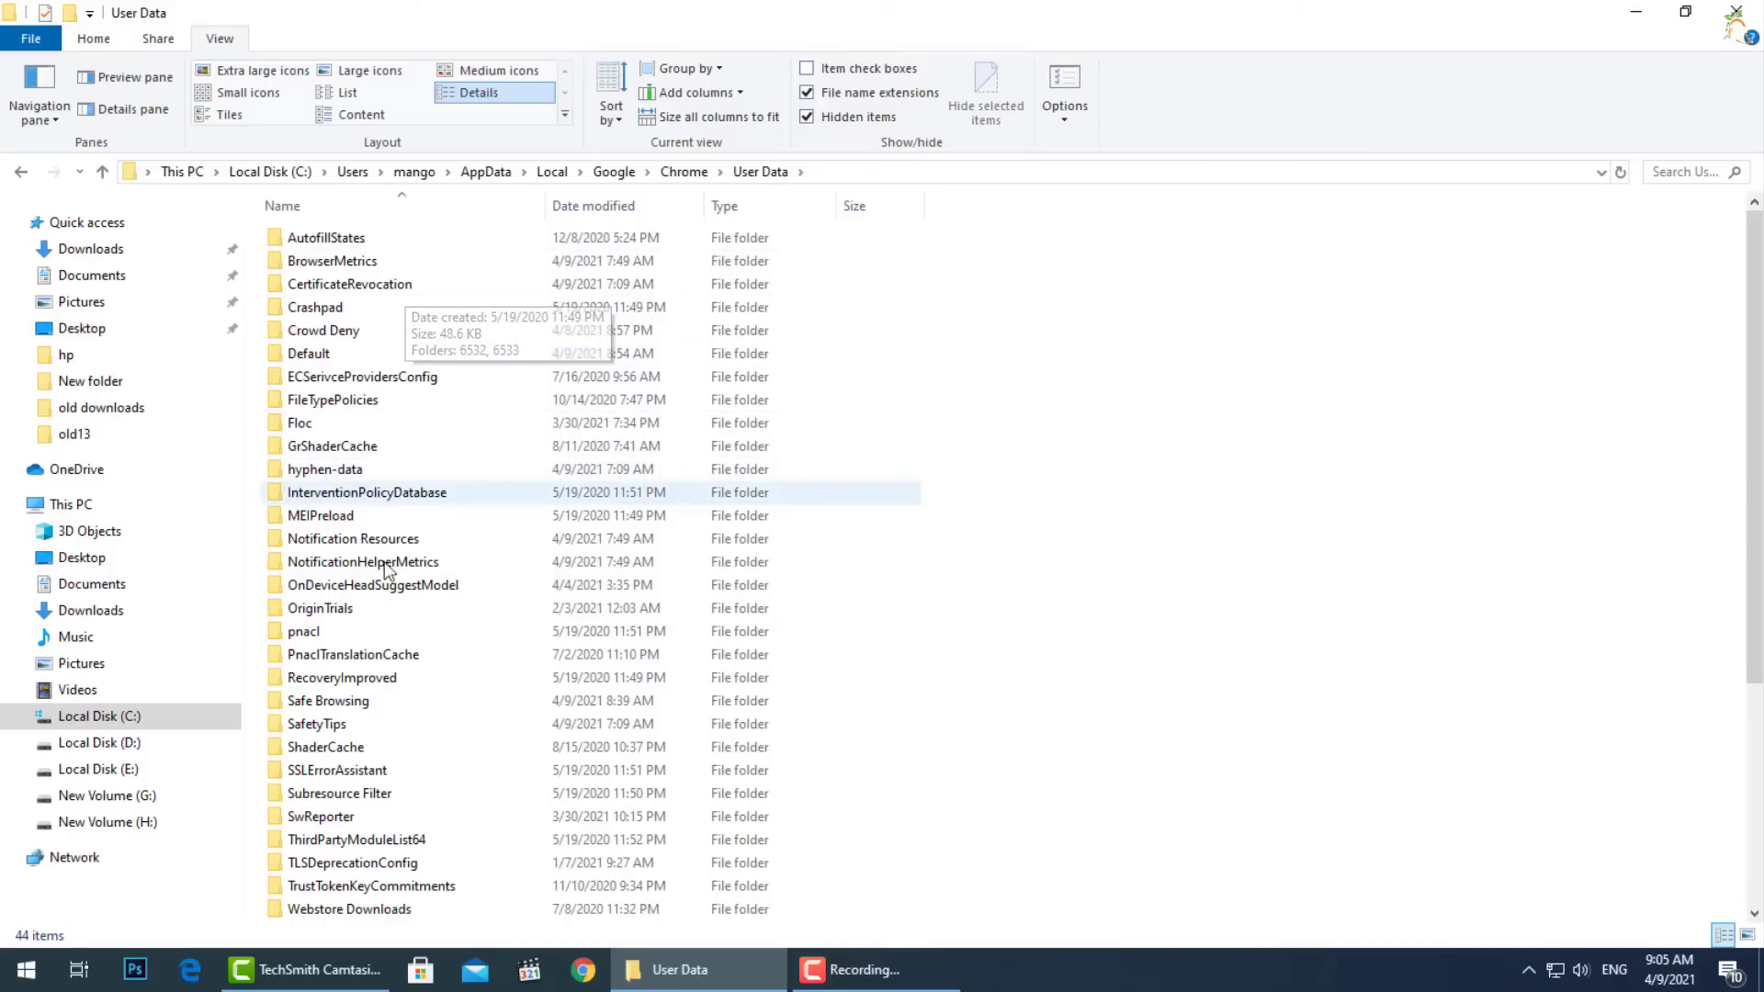
scroll(431, 808, "down", 3)
scroll(436, 817, "down", 2)
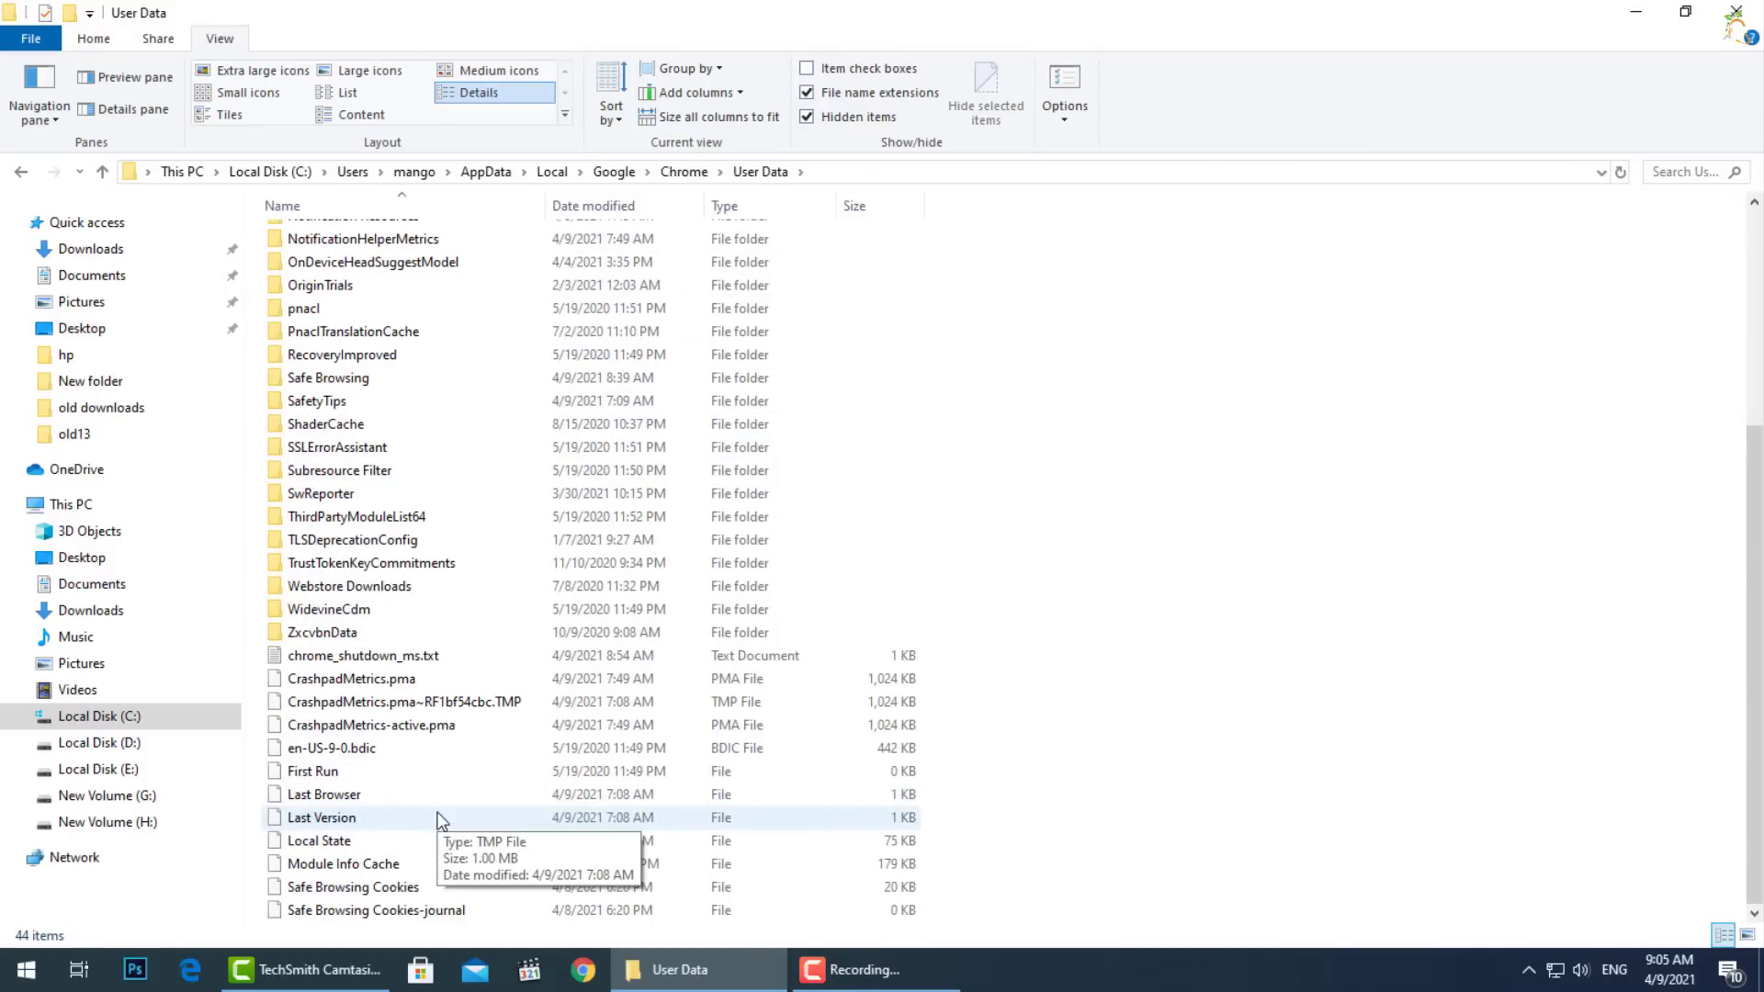
scroll(439, 819, "up", 4)
scroll(439, 820, "up", 1)
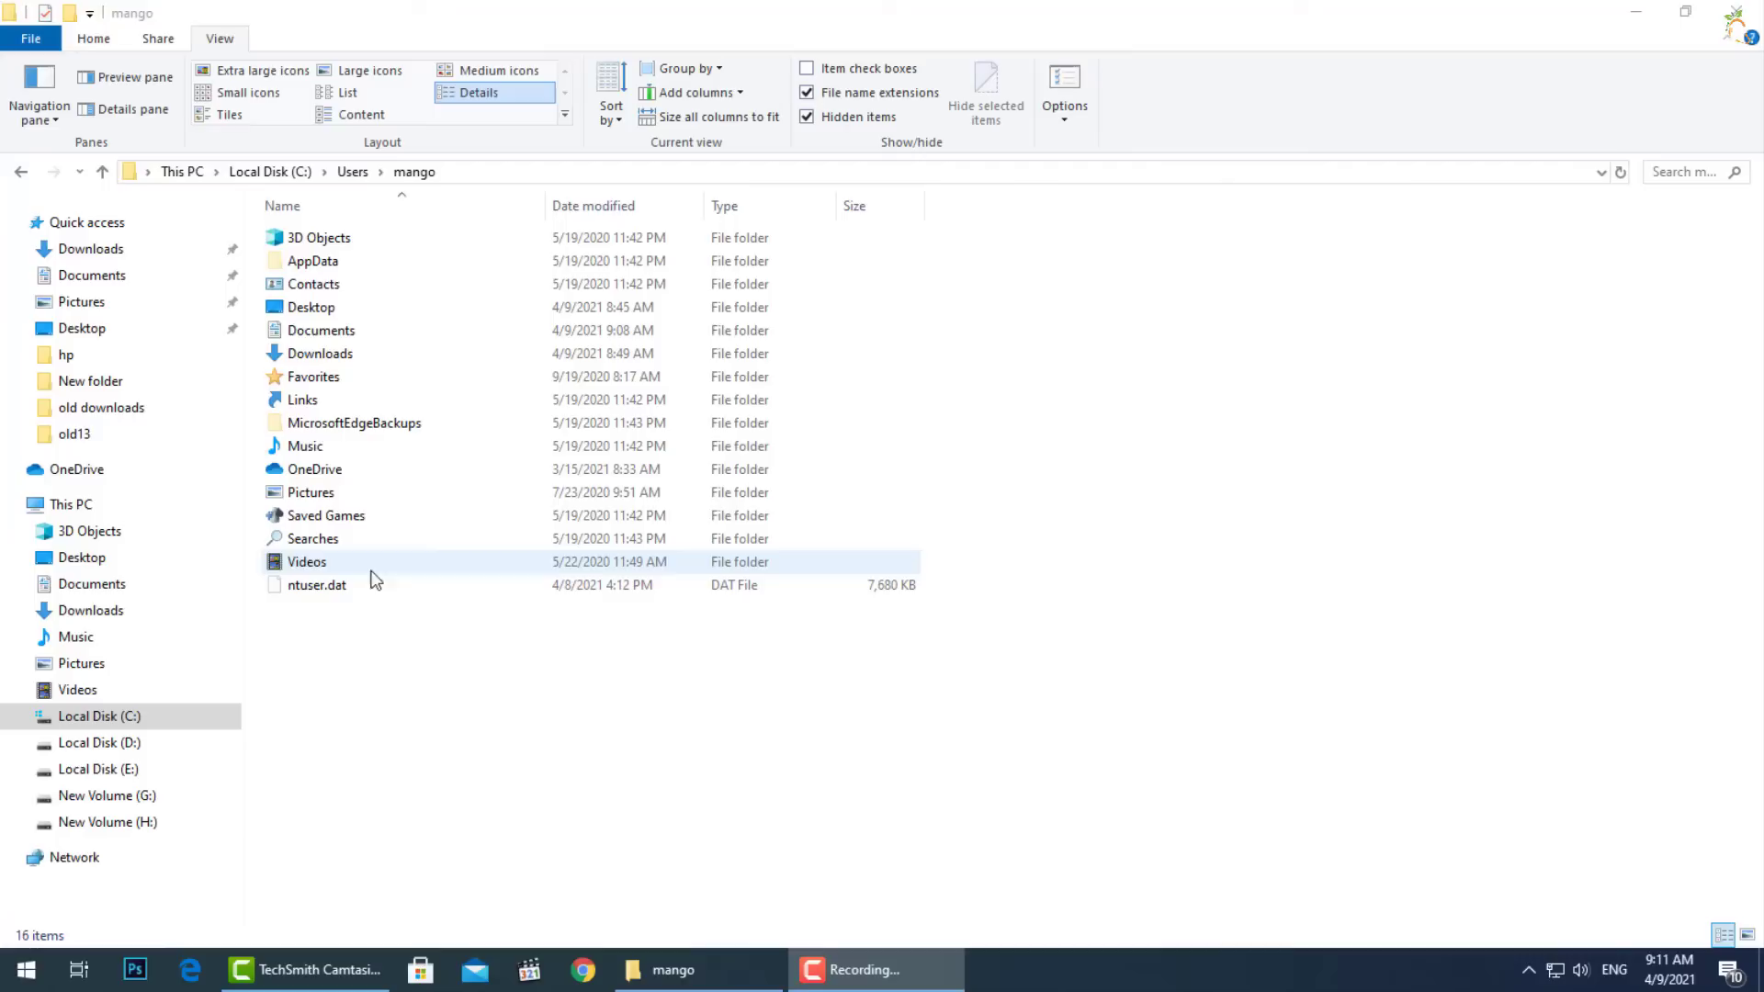
Step: Open the Documents folder, then search Windows for regedit
double_click(342, 332)
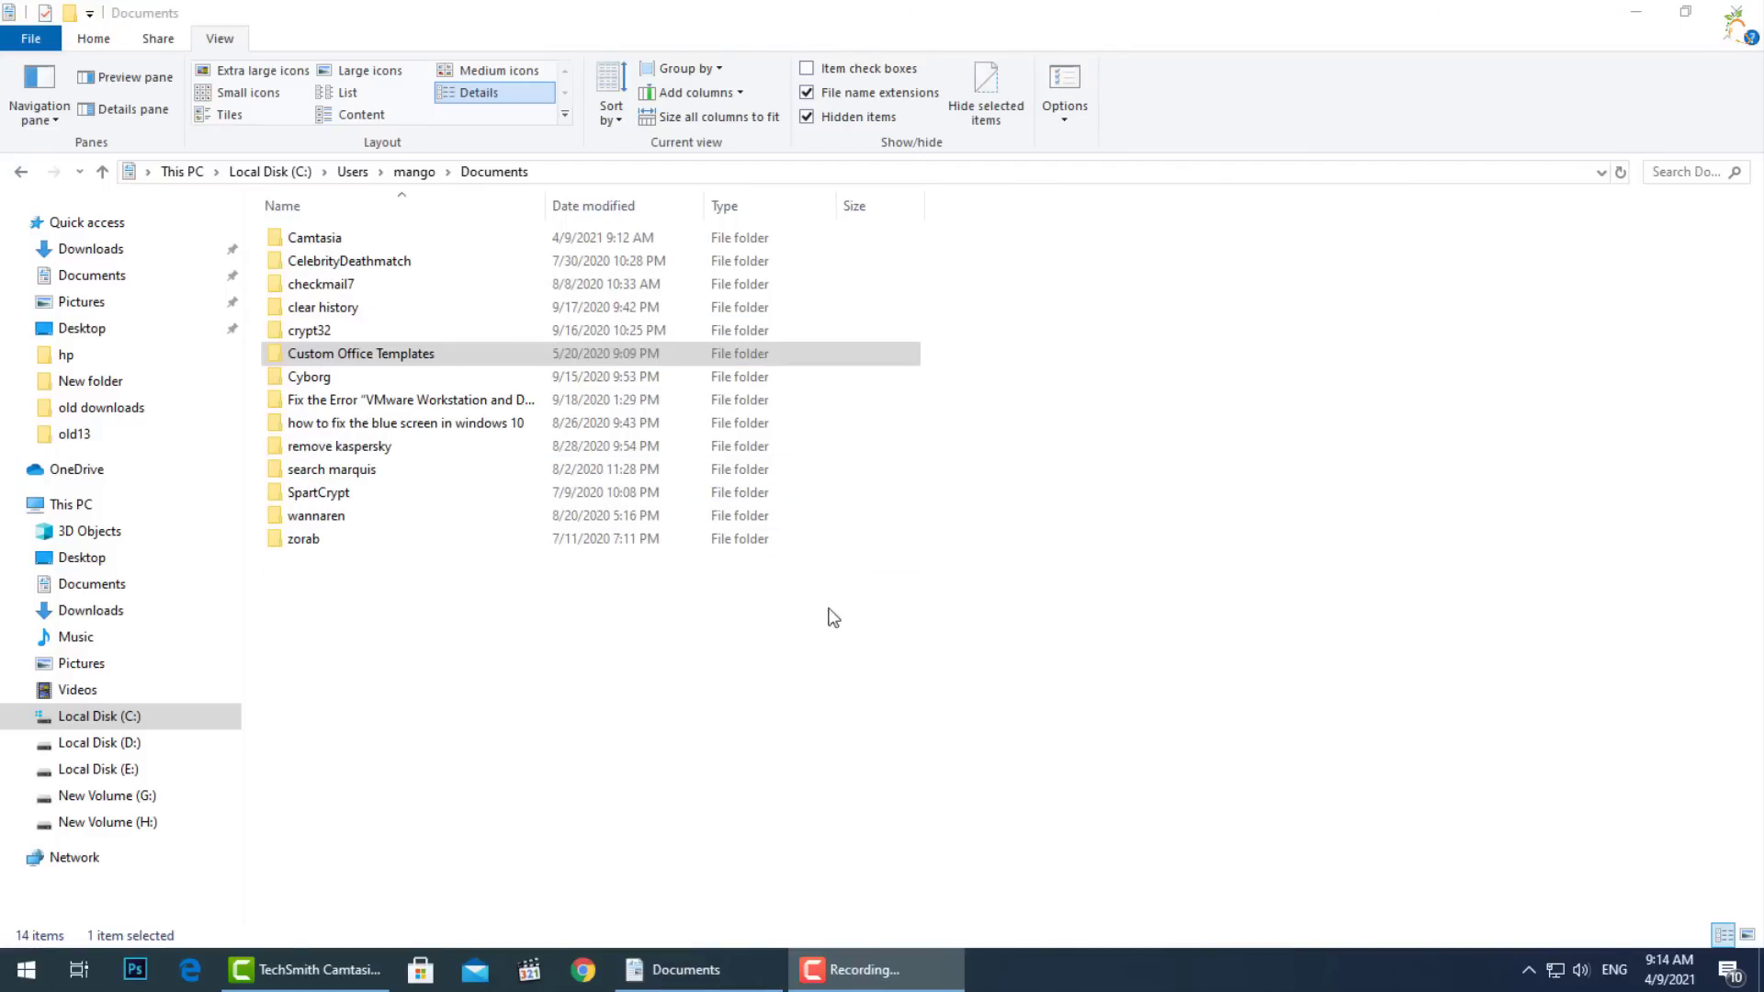
left_click(28, 969)
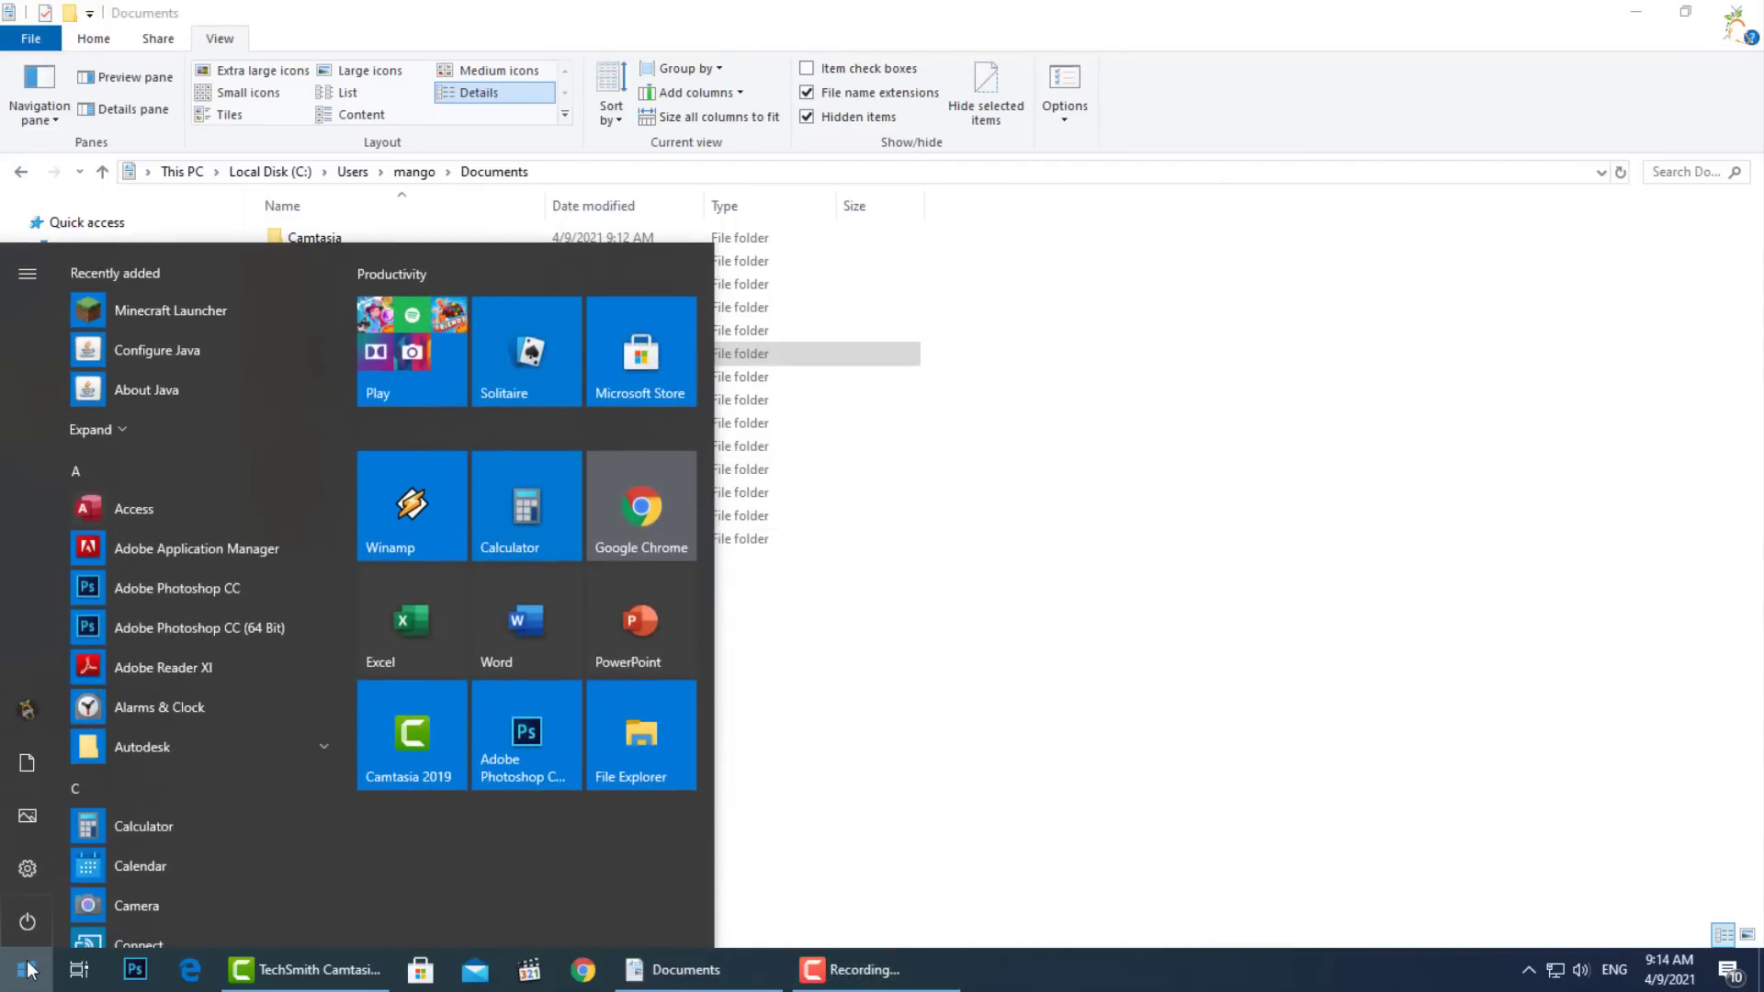
type("re")
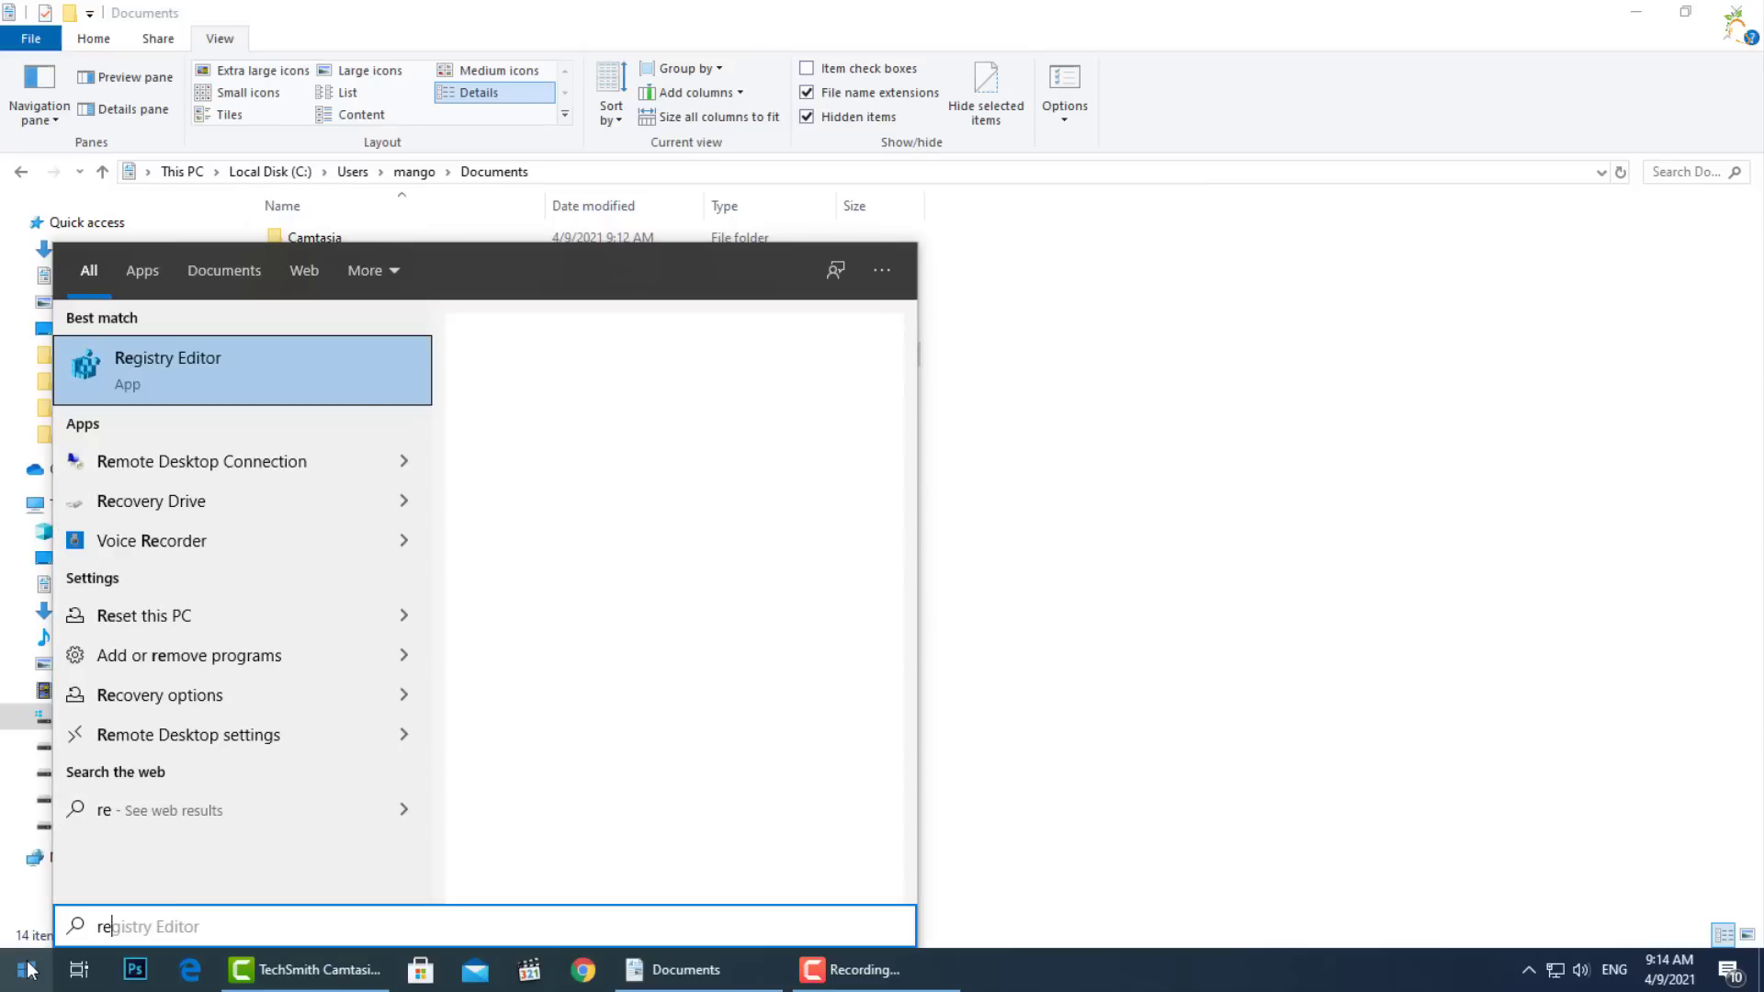
type("gedit")
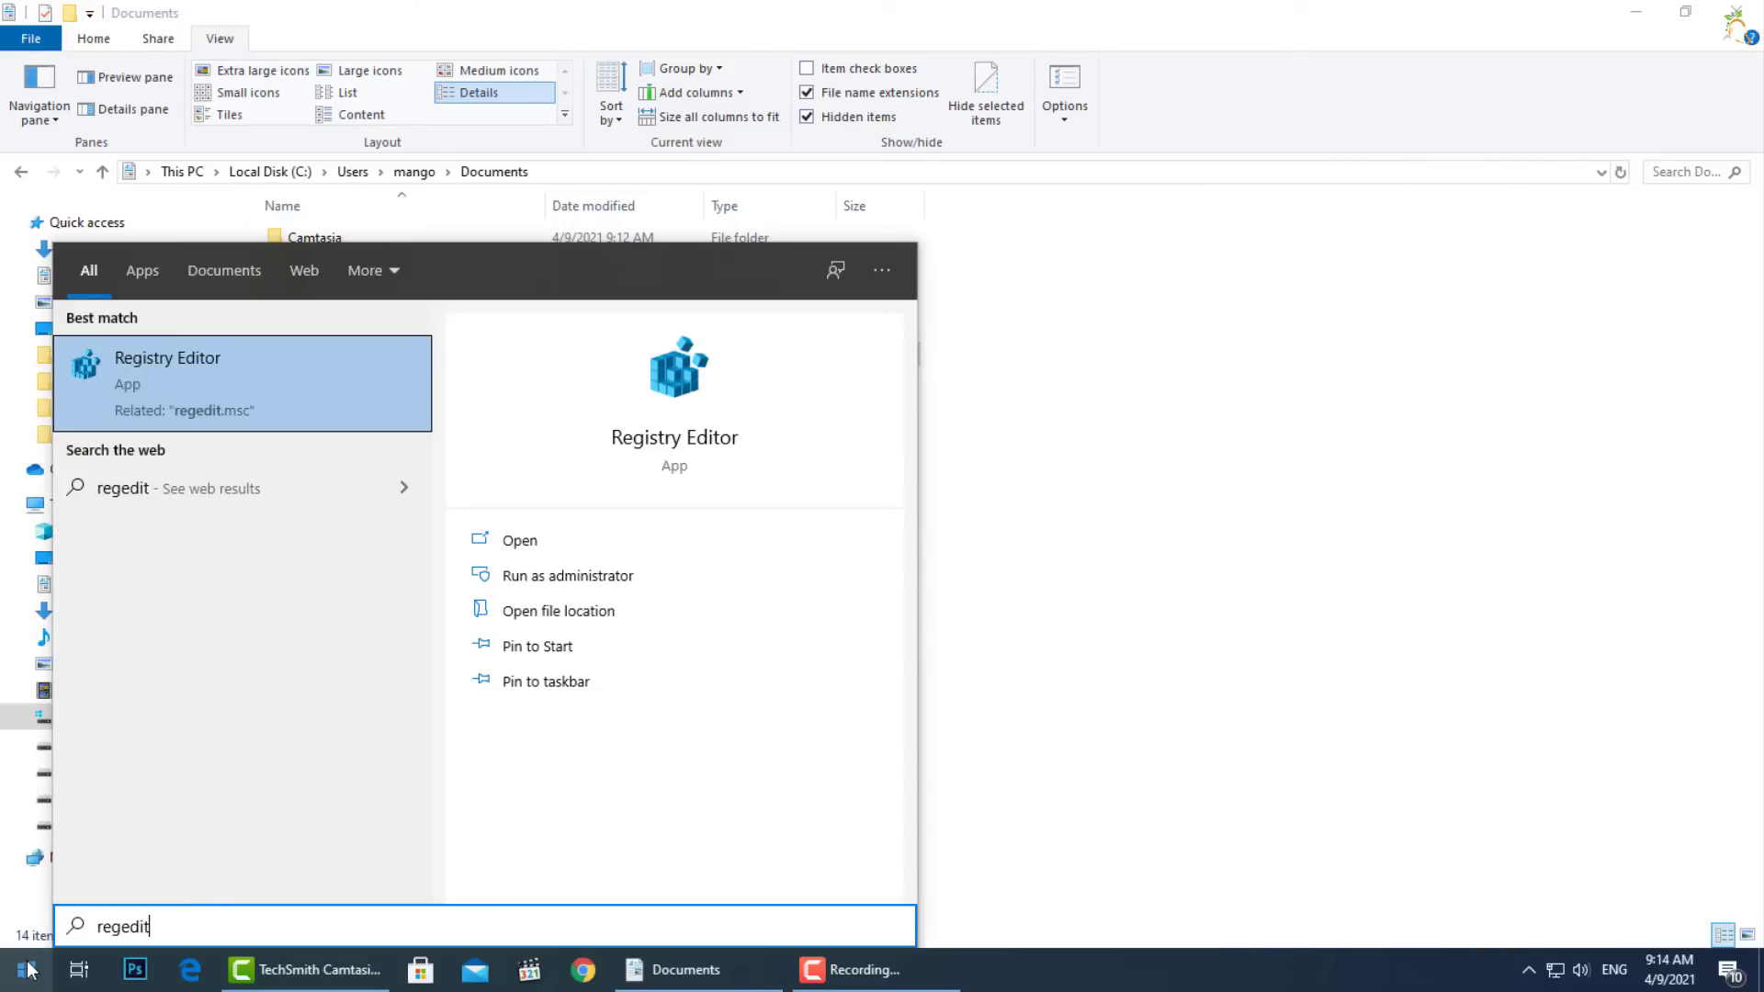
Step: In Registry Editor expand HKEY_LOCAL_MACHINE and HKEY_CURRENT_USER, then start the UrBackup installer
left_click(204, 425)
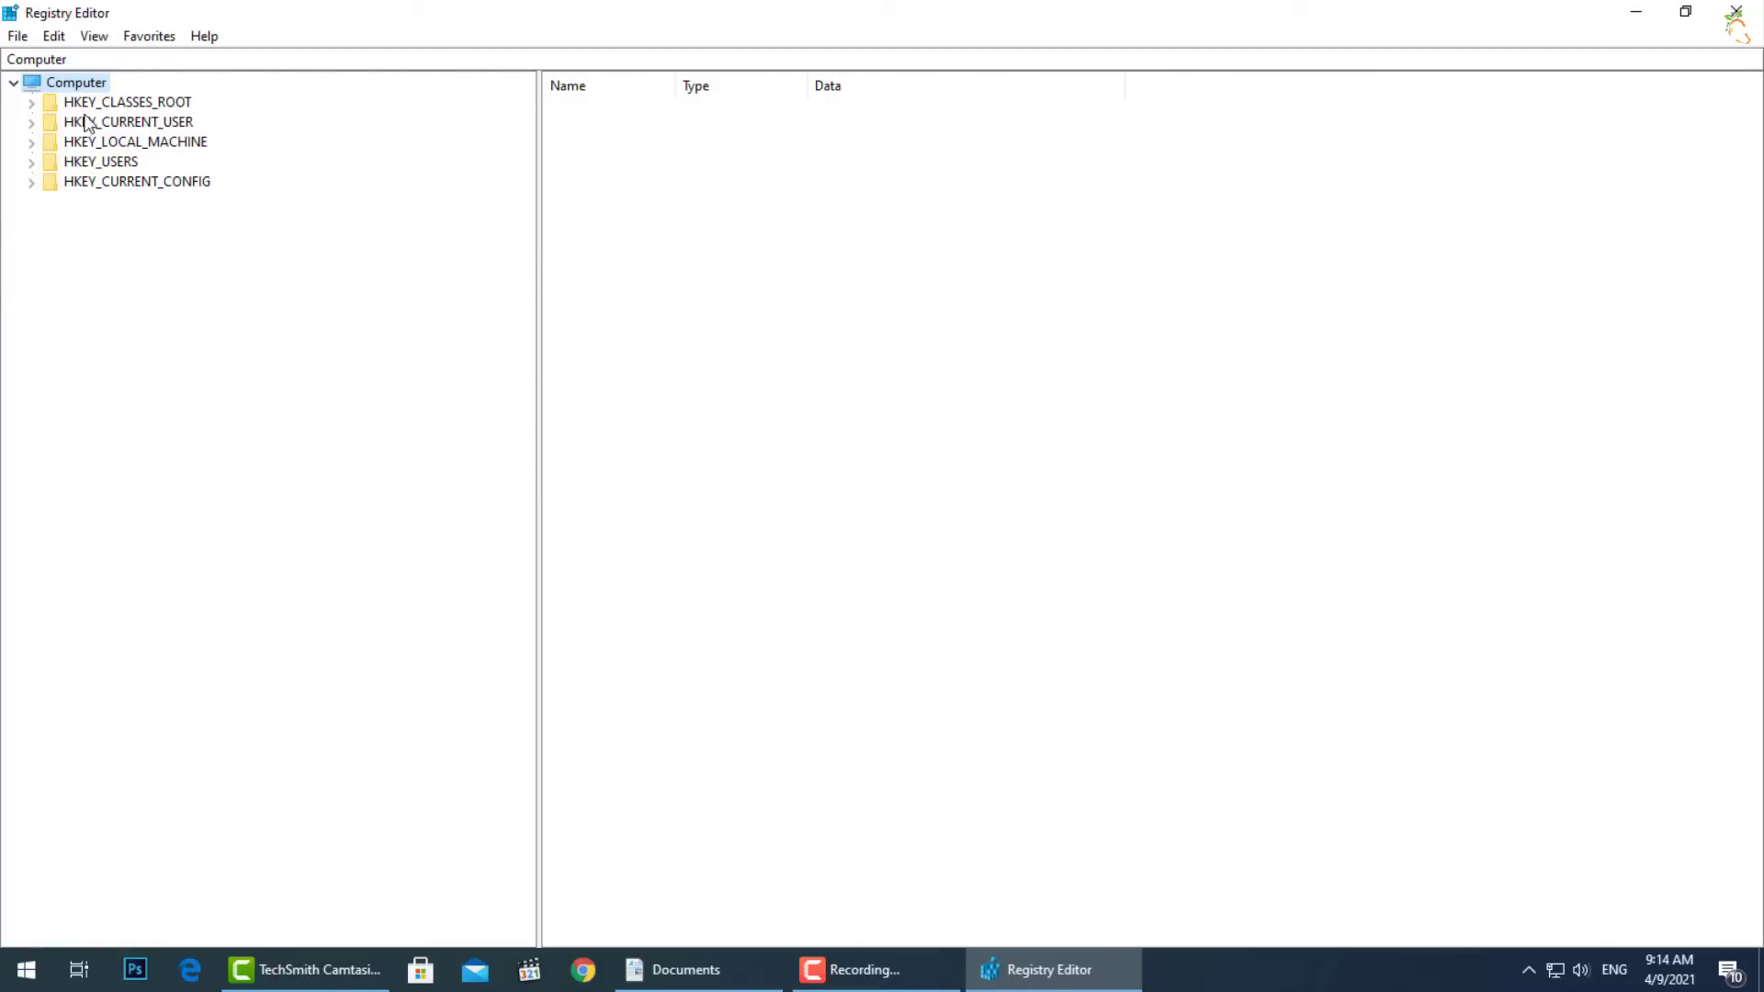
left_click(32, 103)
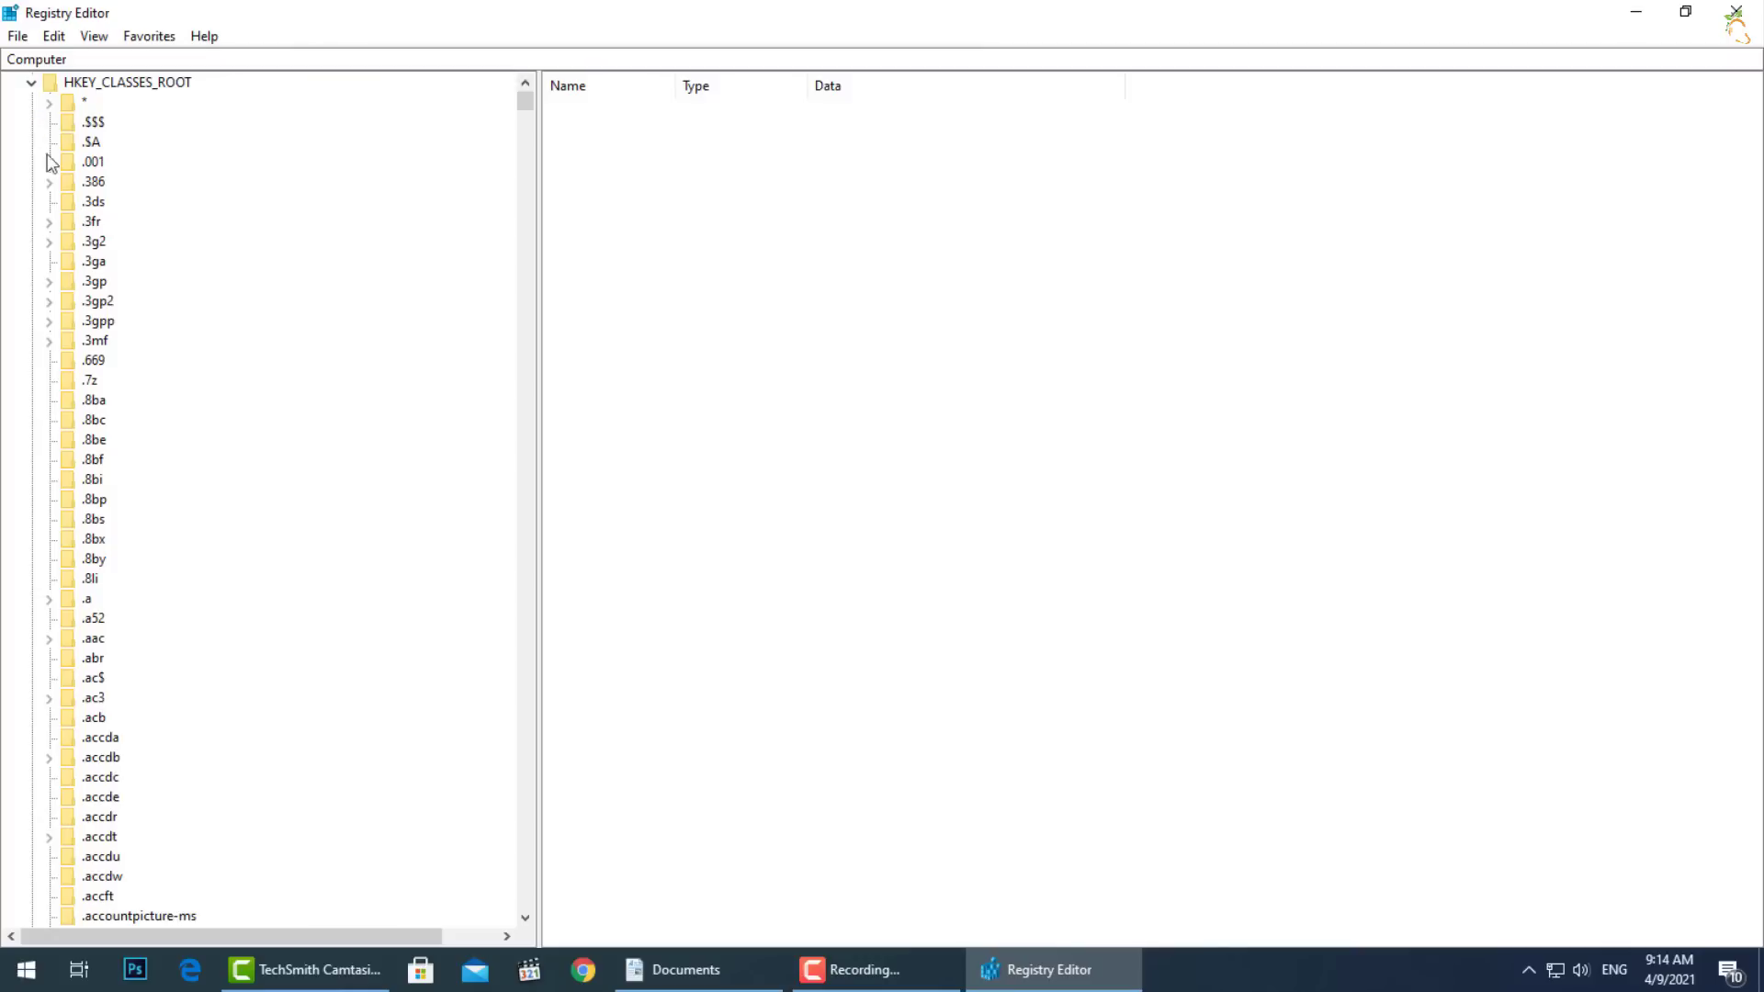
left_click(30, 84)
double_click(114, 144)
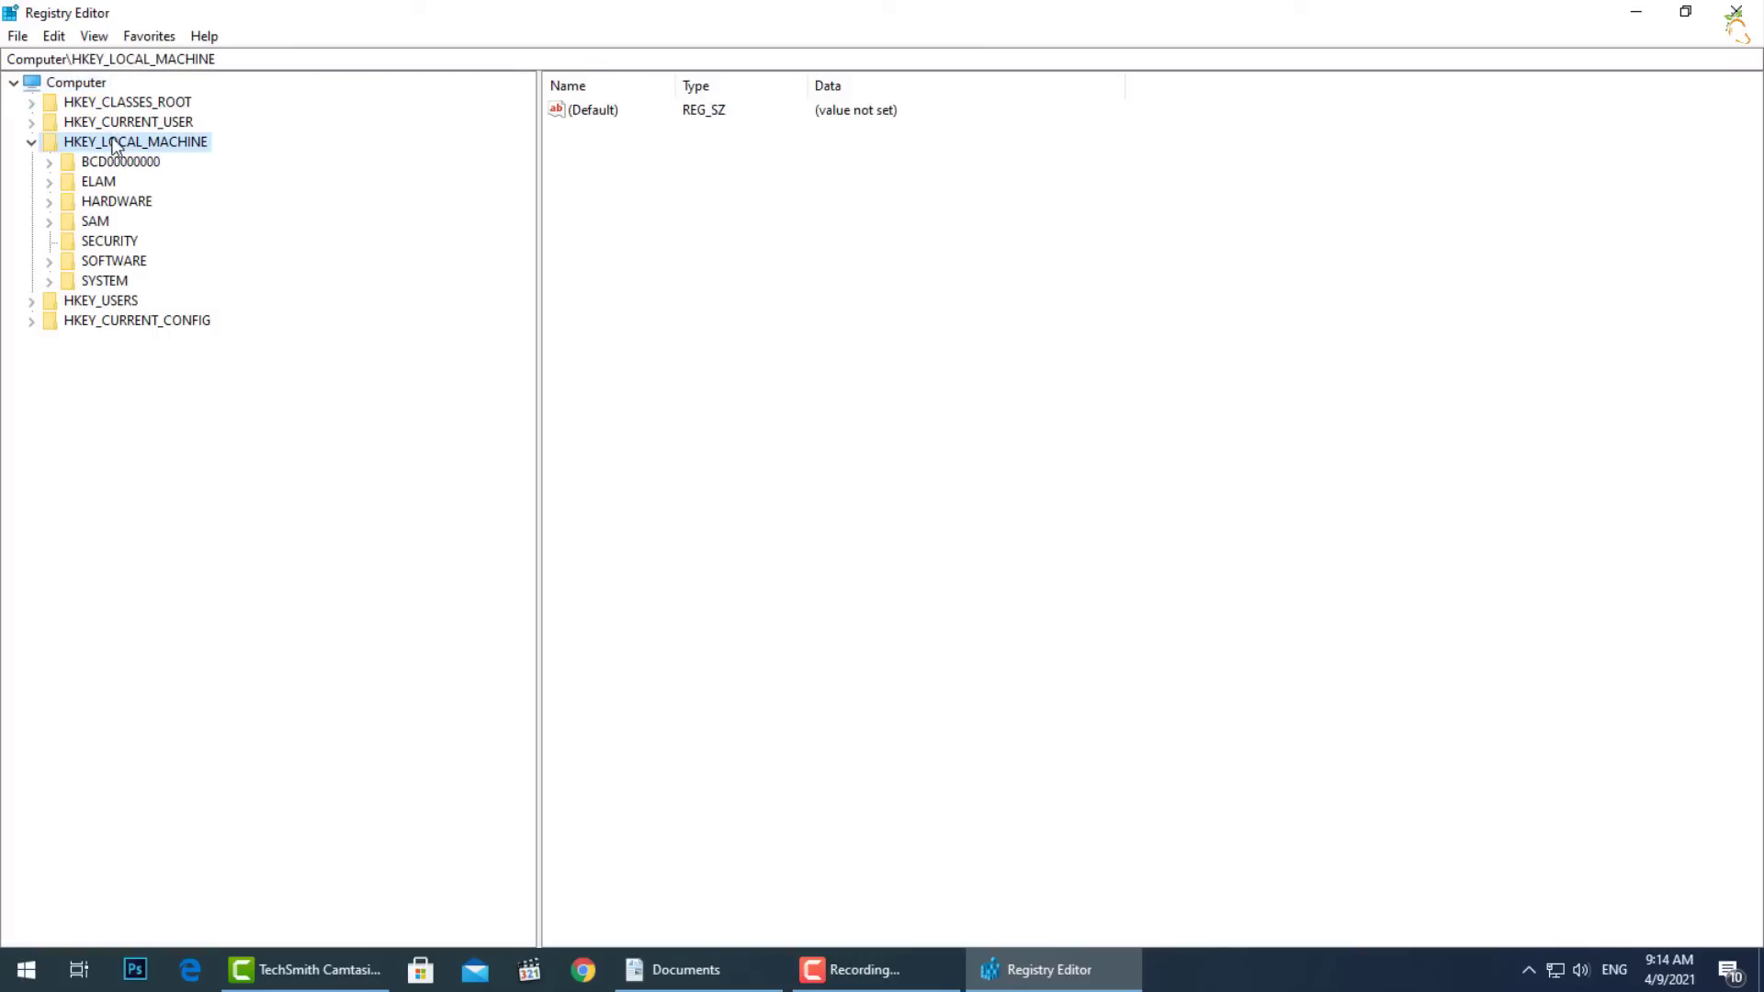
double_click(117, 124)
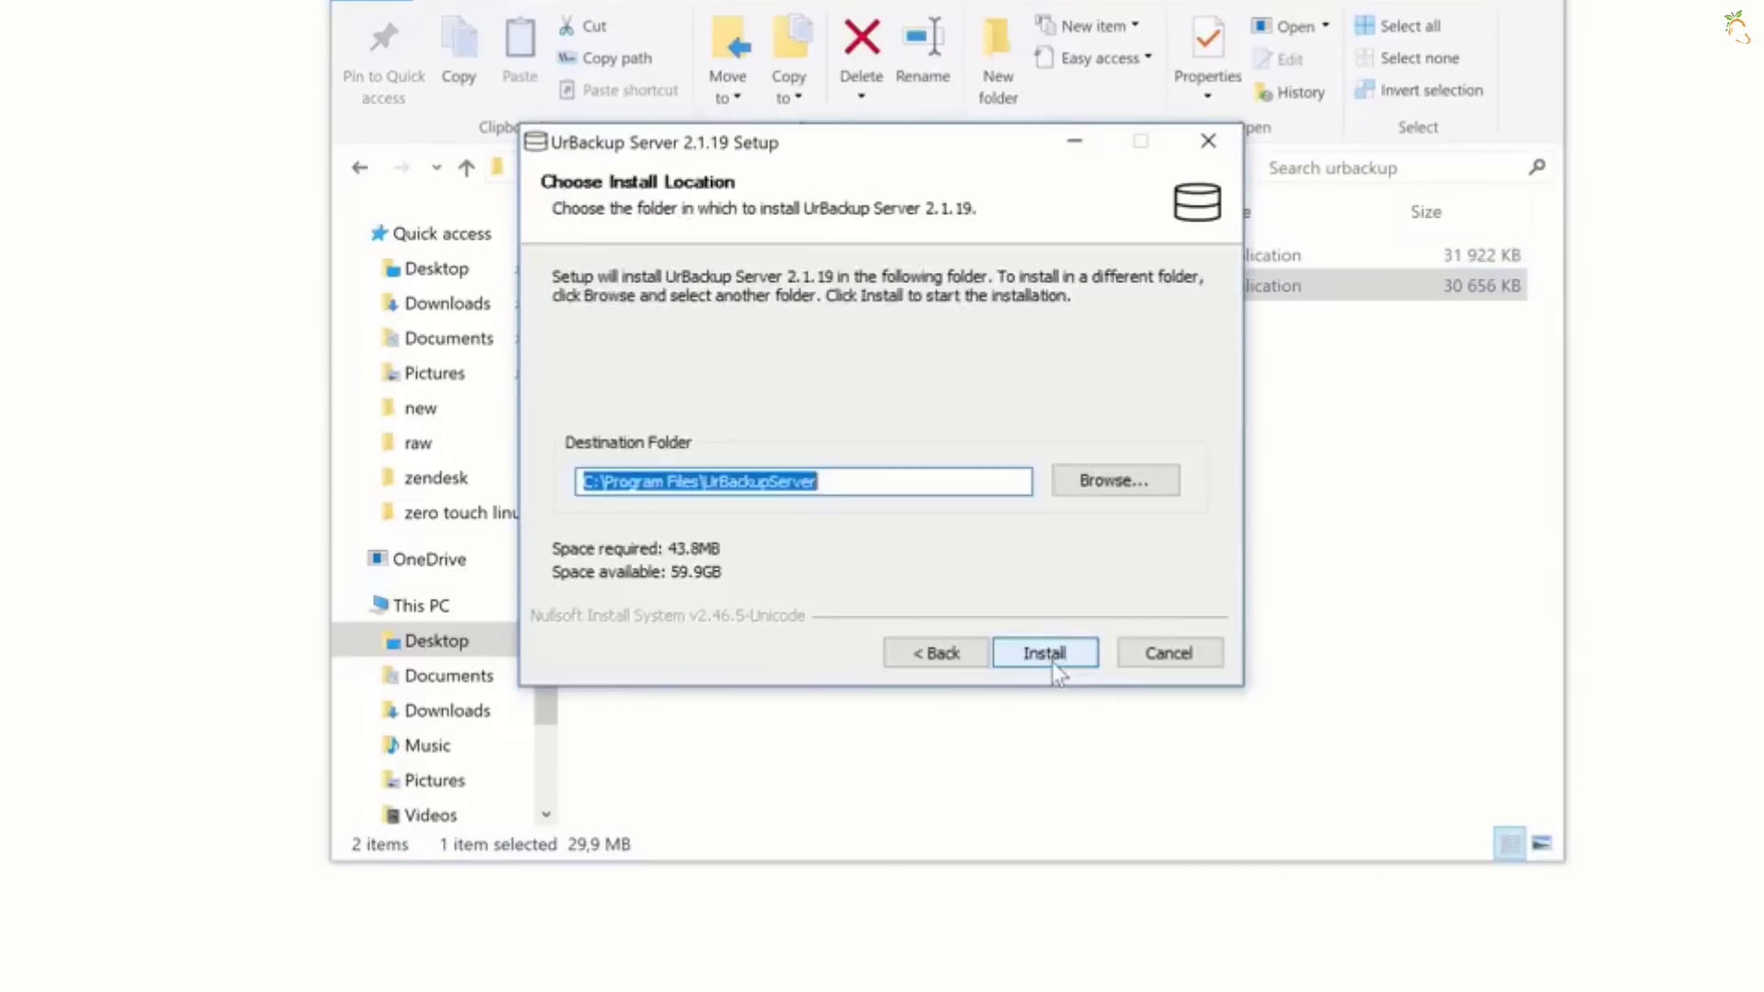
left_click(1051, 658)
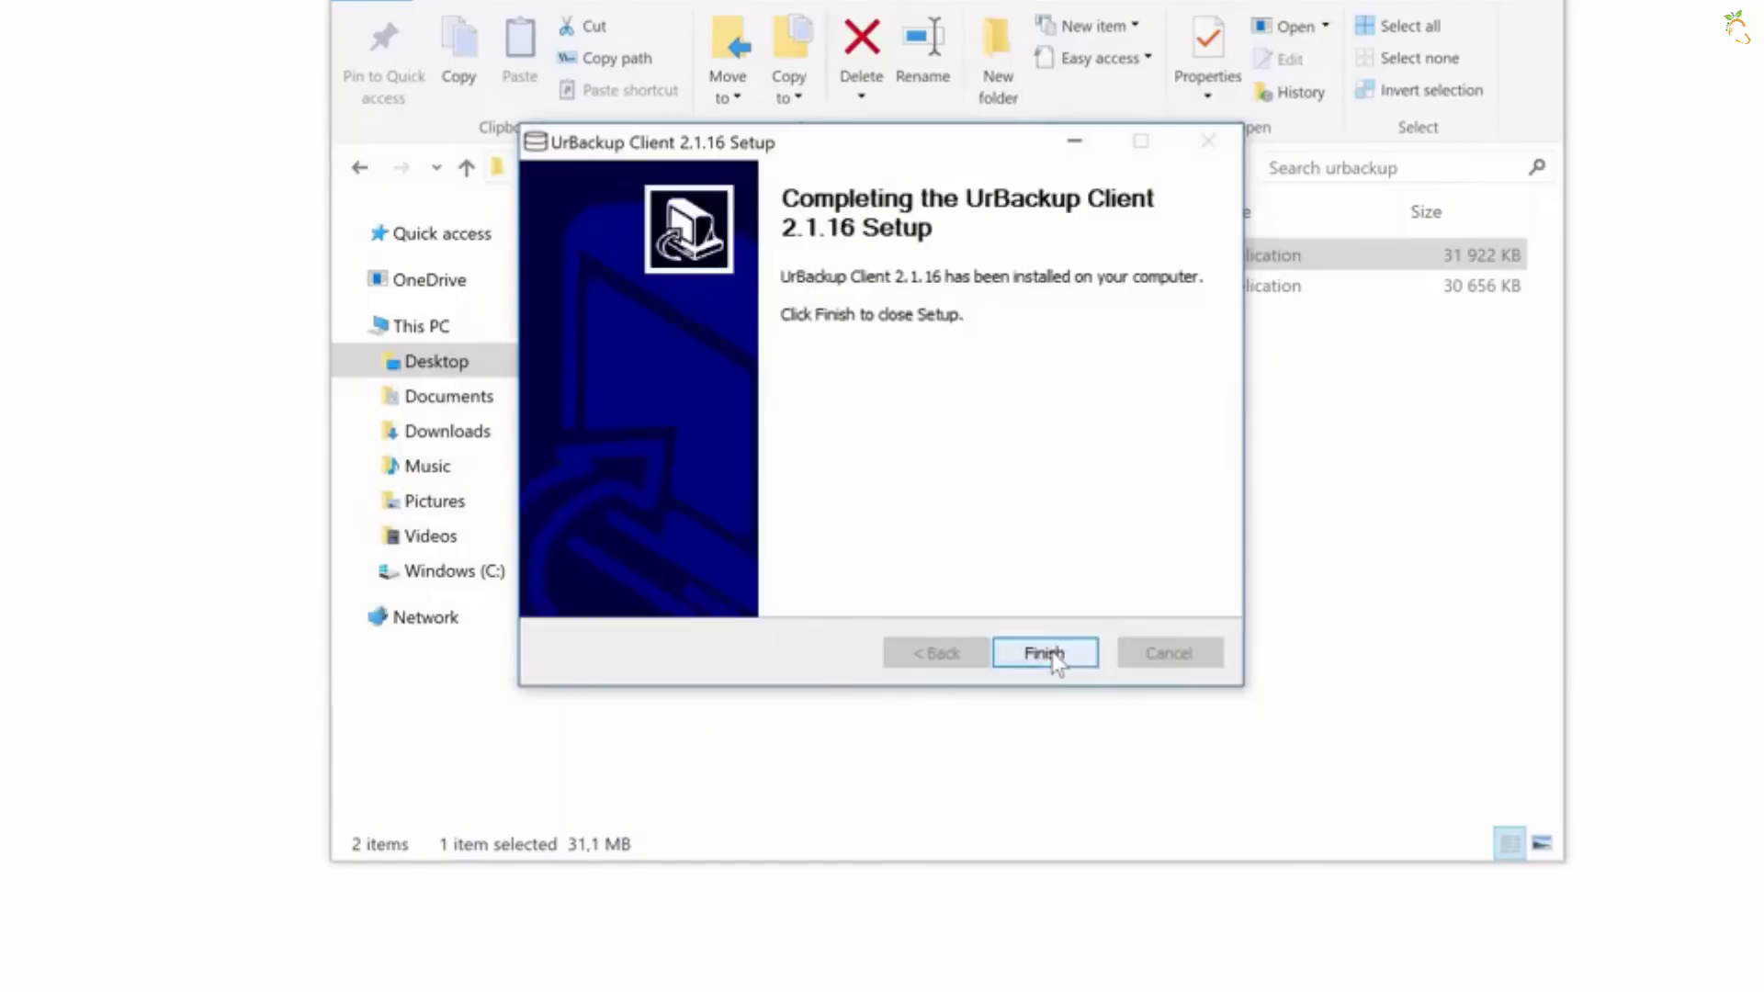
Step: Finish the UrBackup Client install, backing up only documents, music, pictures, movies and desktop
left_click(1052, 655)
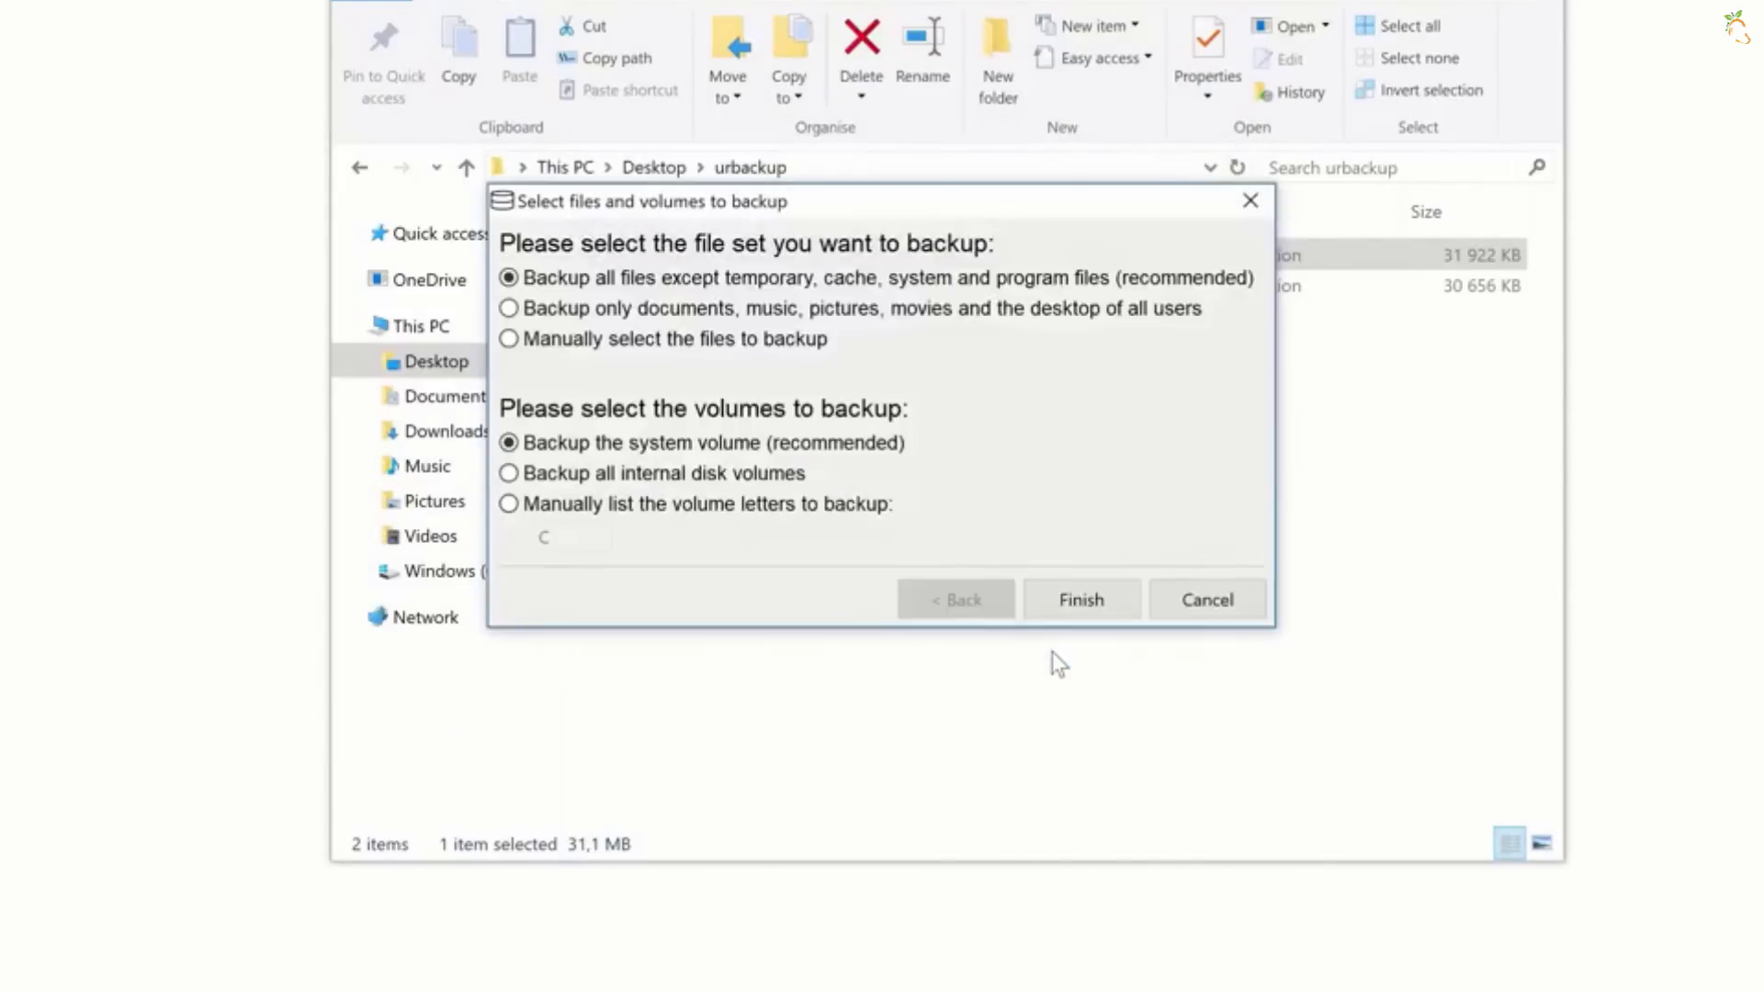
left_click(593, 308)
left_click(1085, 590)
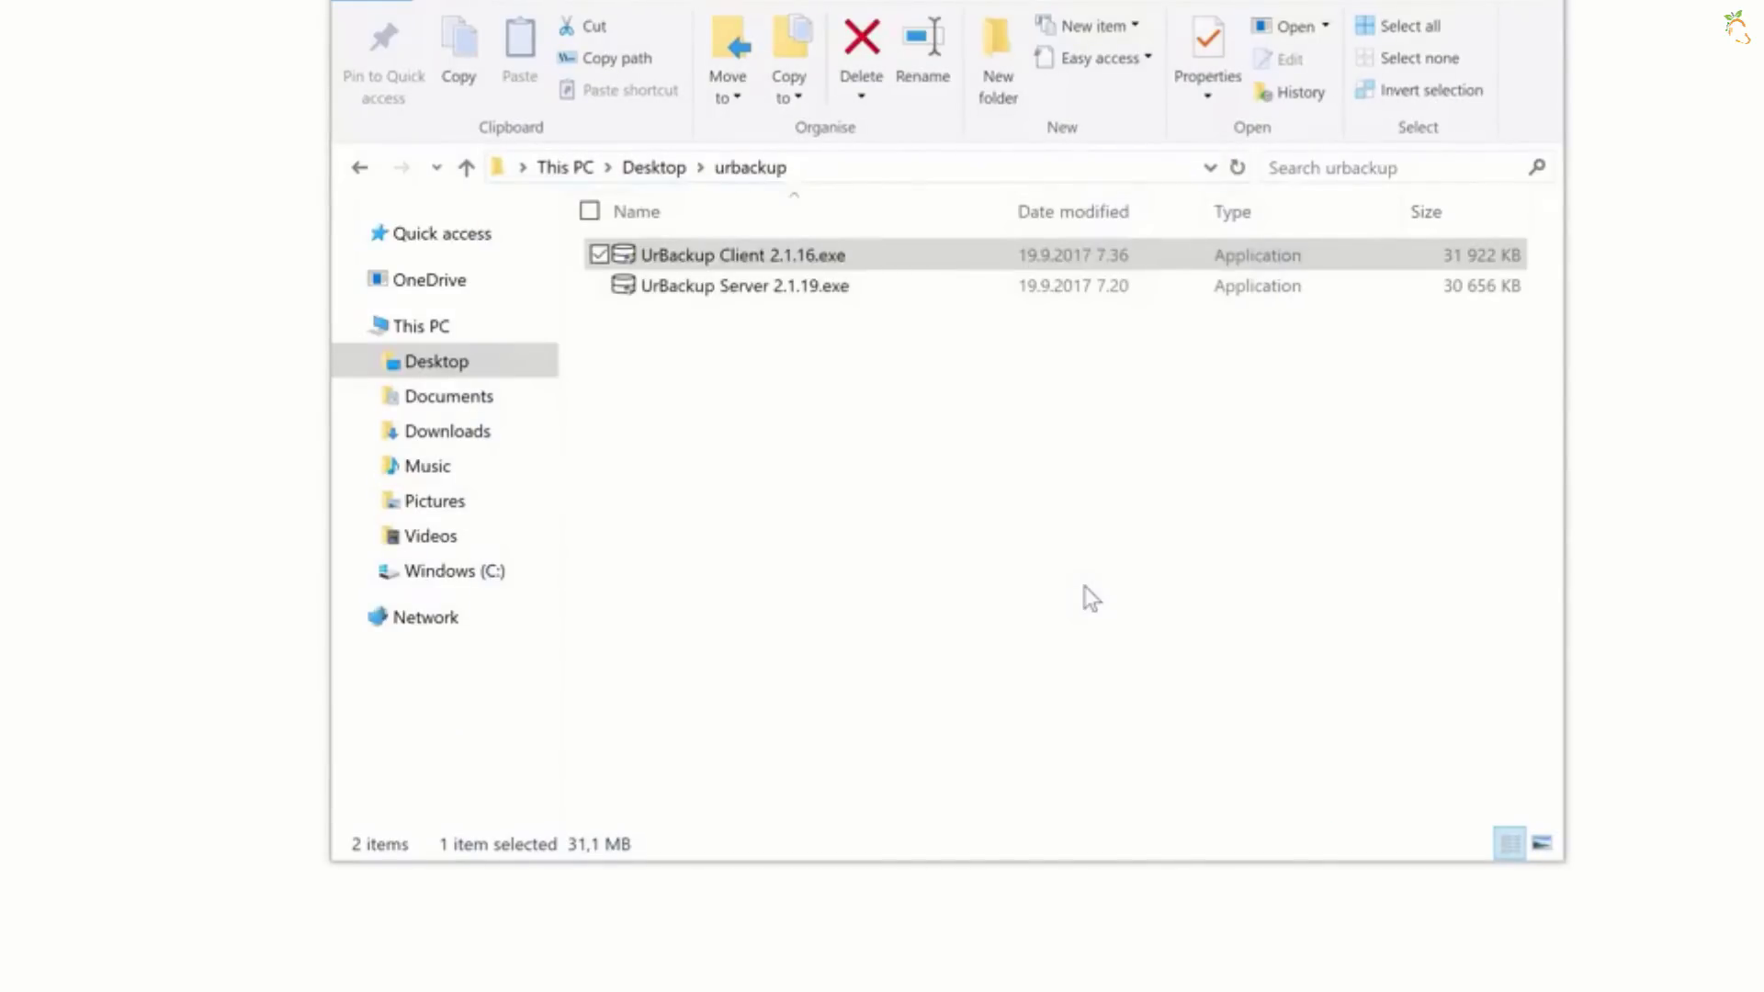
Step: Set the client's internet server name/IP to 10.35.55.198
left_click(19, 467)
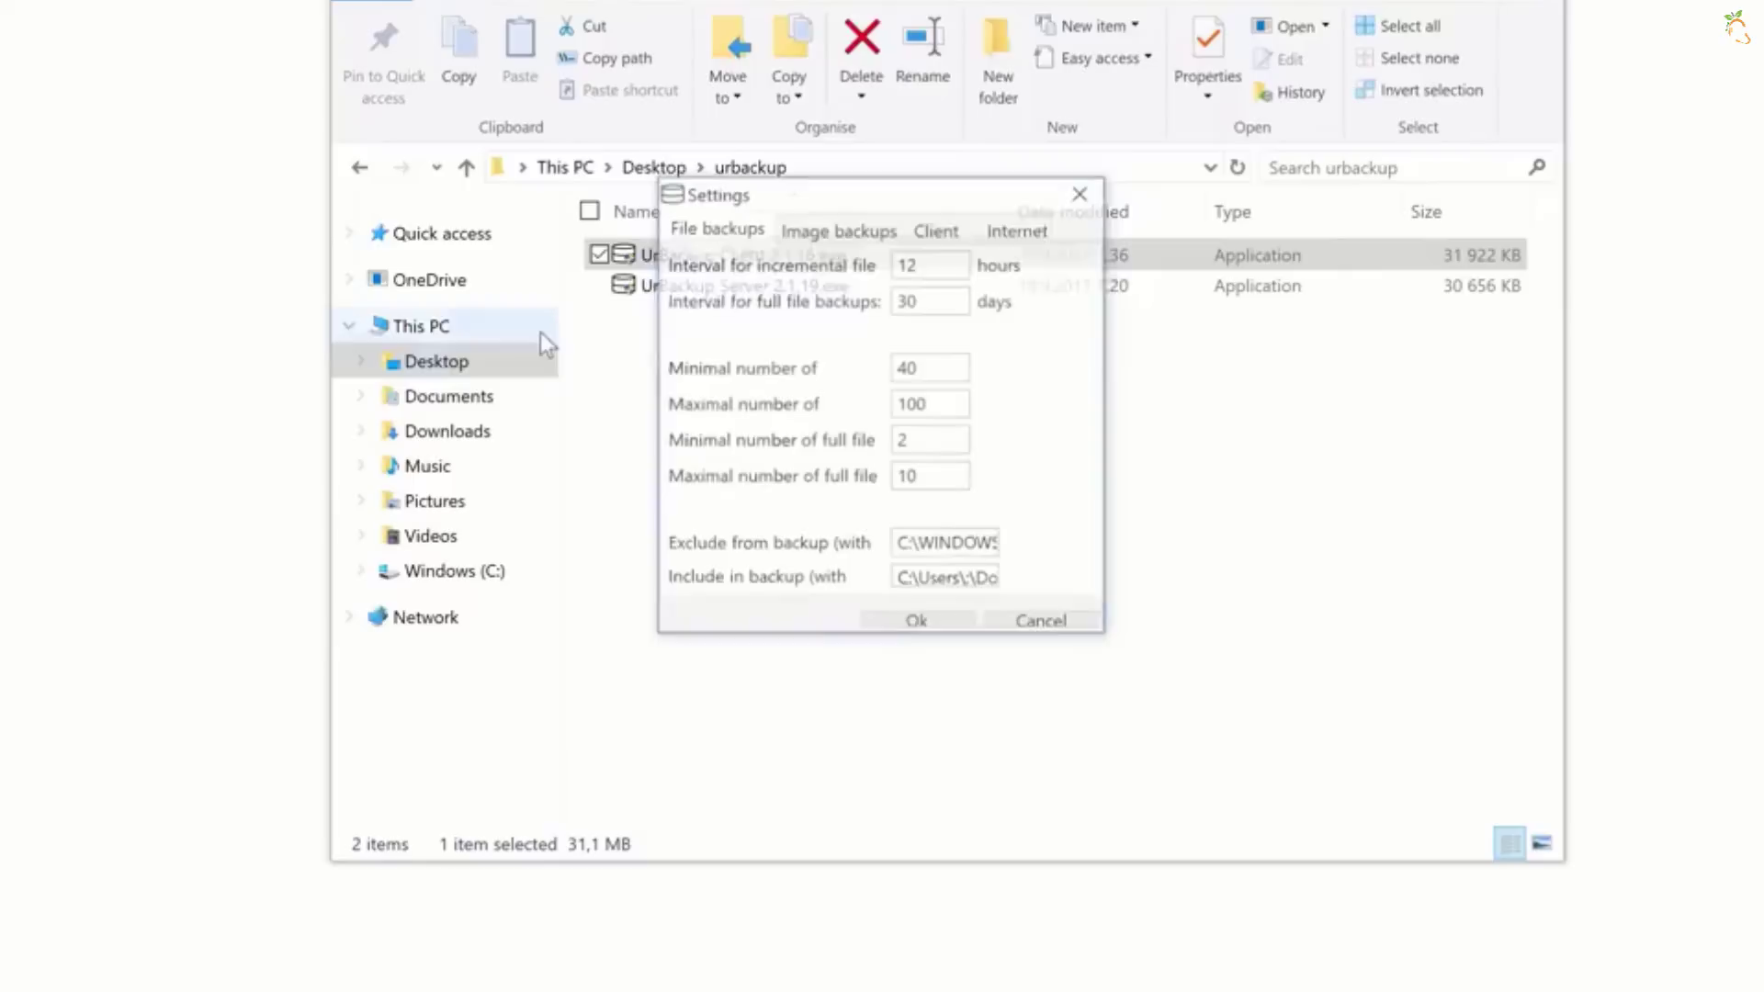
left_click(1018, 227)
left_click(901, 294)
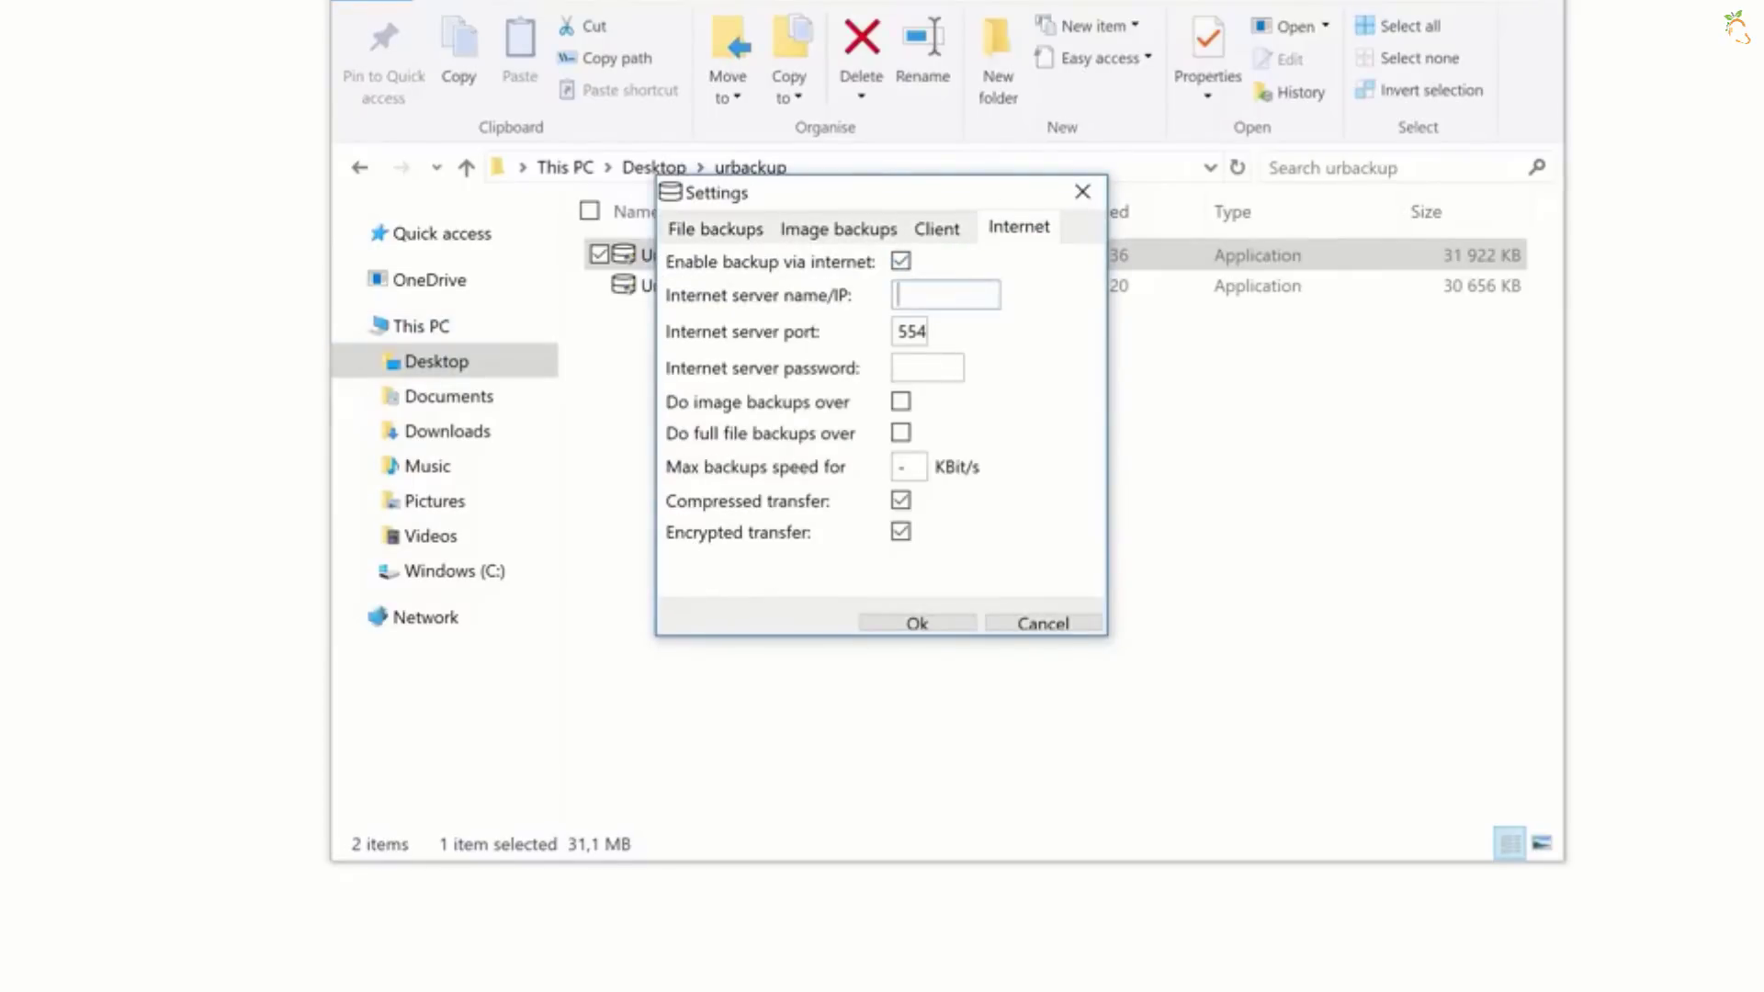
key("BackSpace")
key("BackSpace")
key("BackSpace")
key("BackSpace")
key("BackSpace")
key("BackSpace")
key("BackSpace")
type("10.35.55.198123")
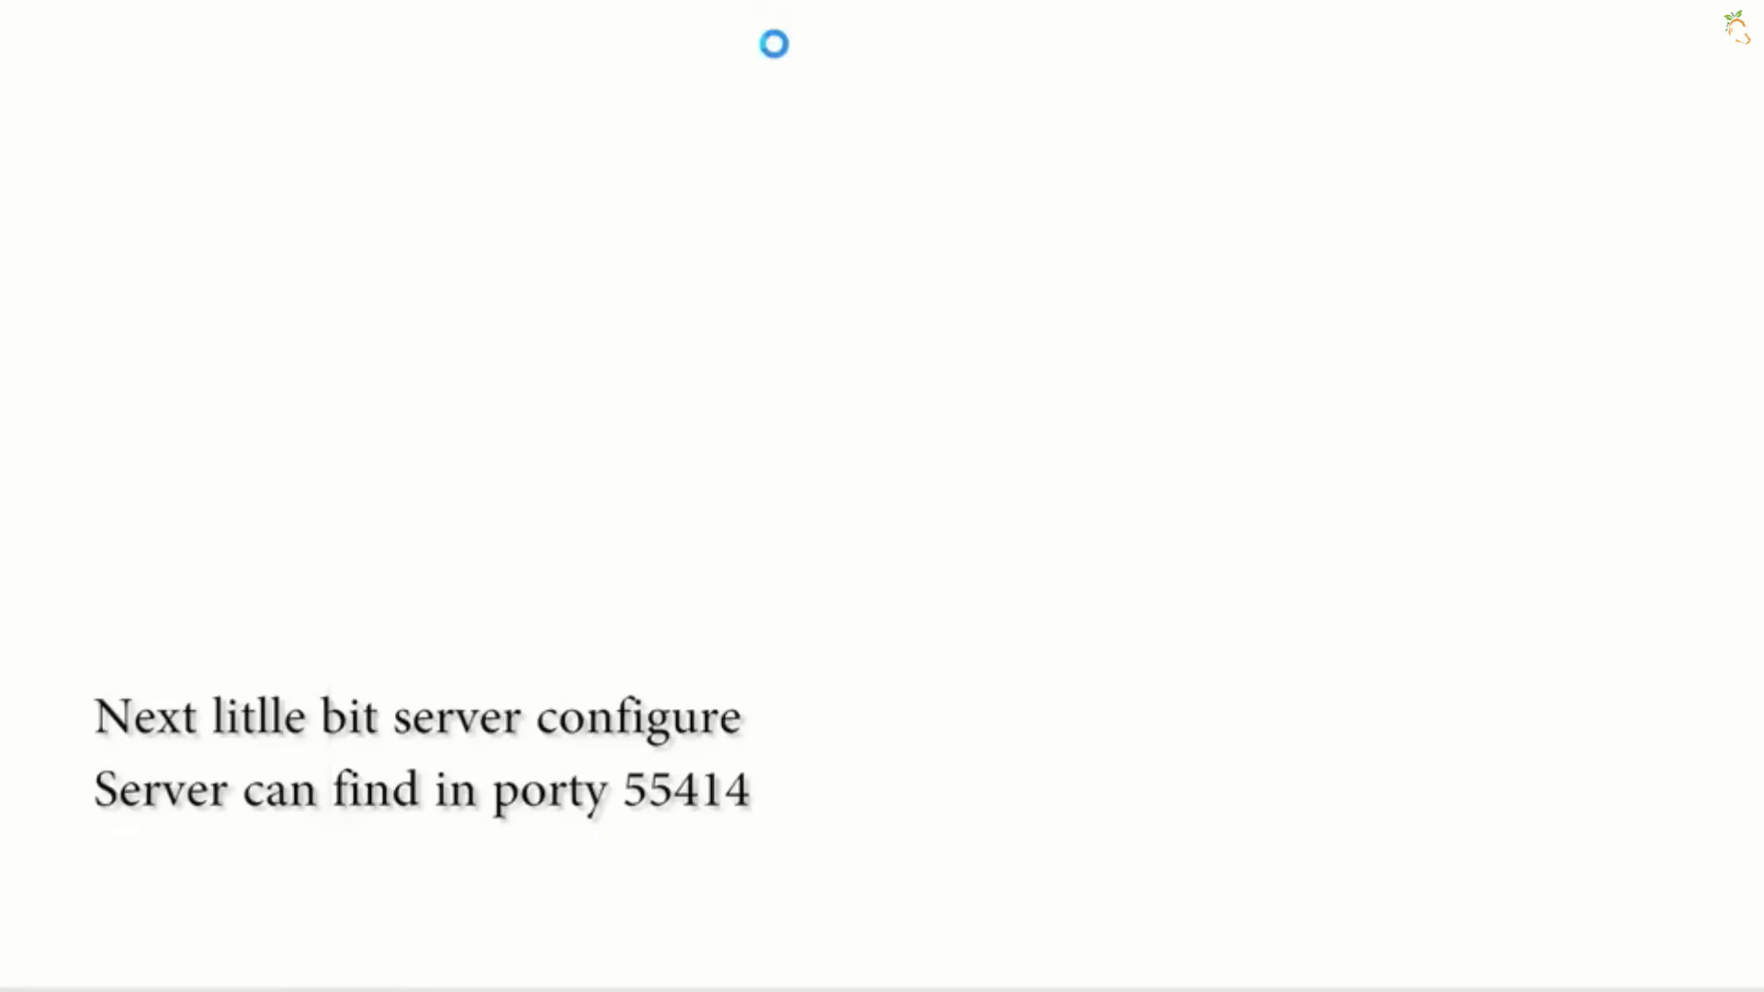
Step: Set the backup storage path to C:\temp and the Server URL to 10.35.55.198
left_click(244, 272)
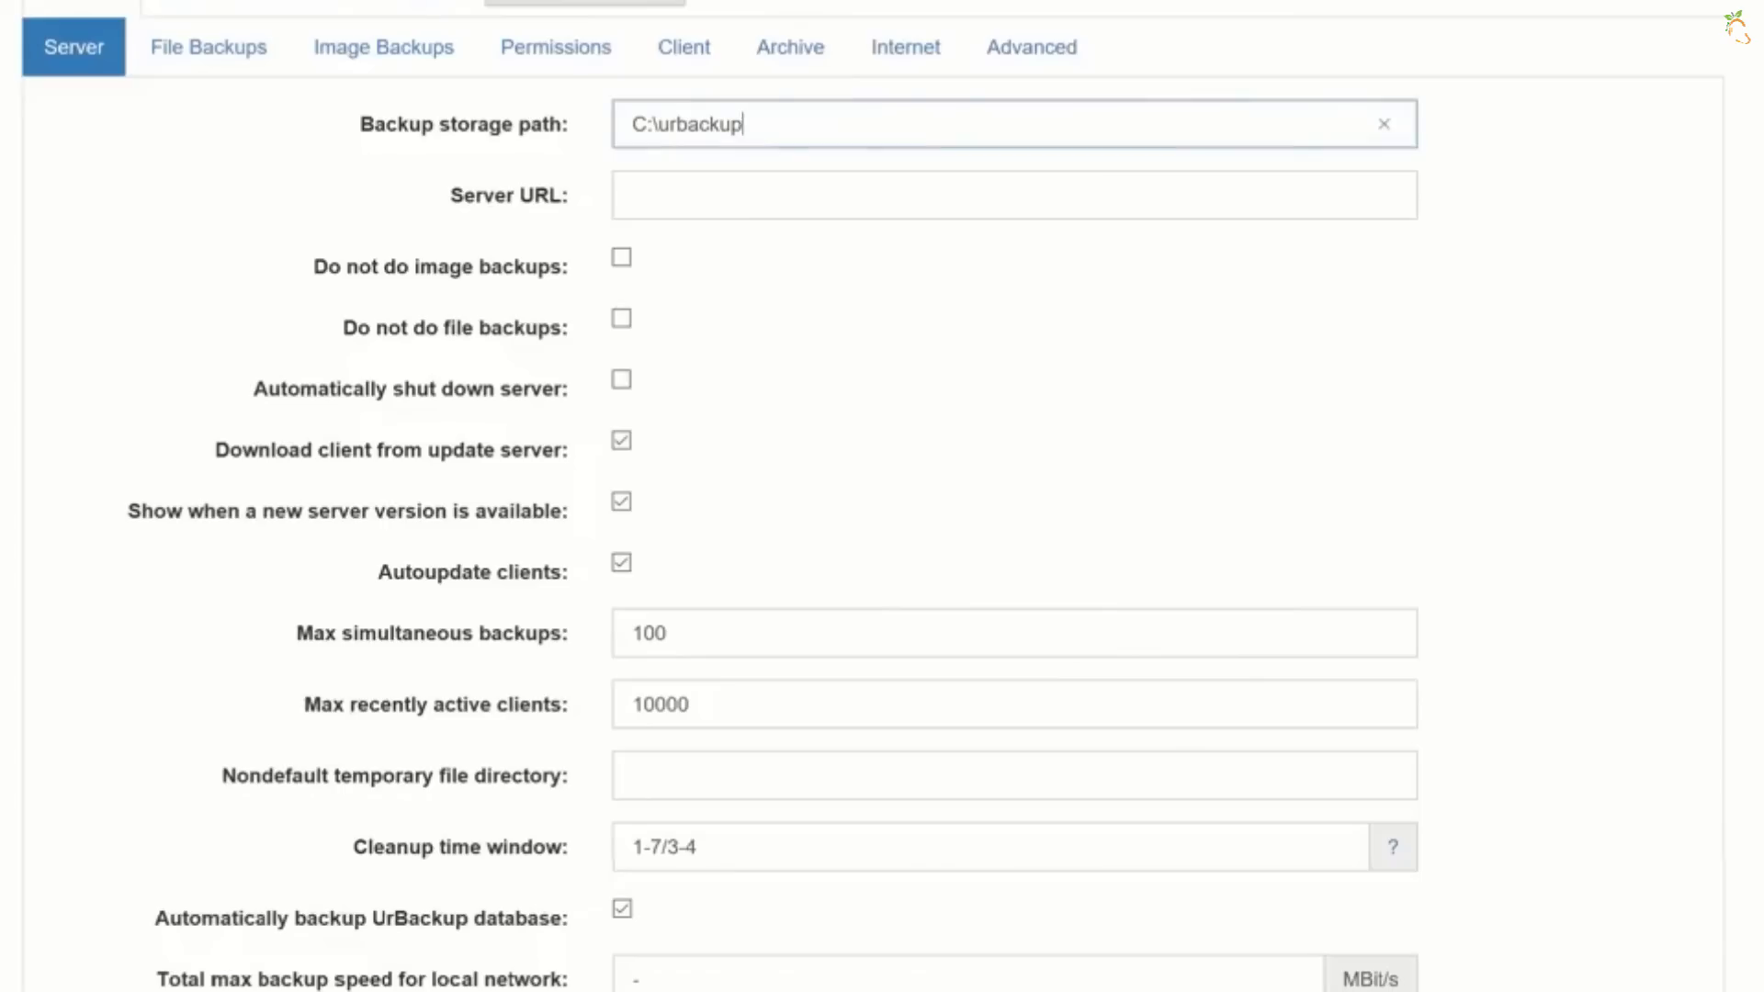
key("BackSpace")
key("BackSpace")
key("BackSpace")
key("BackSpace")
key("BackSpace")
key("BackSpace")
key("BackSpace")
key("BackSpace")
key("BackSpace")
left_click(743, 195)
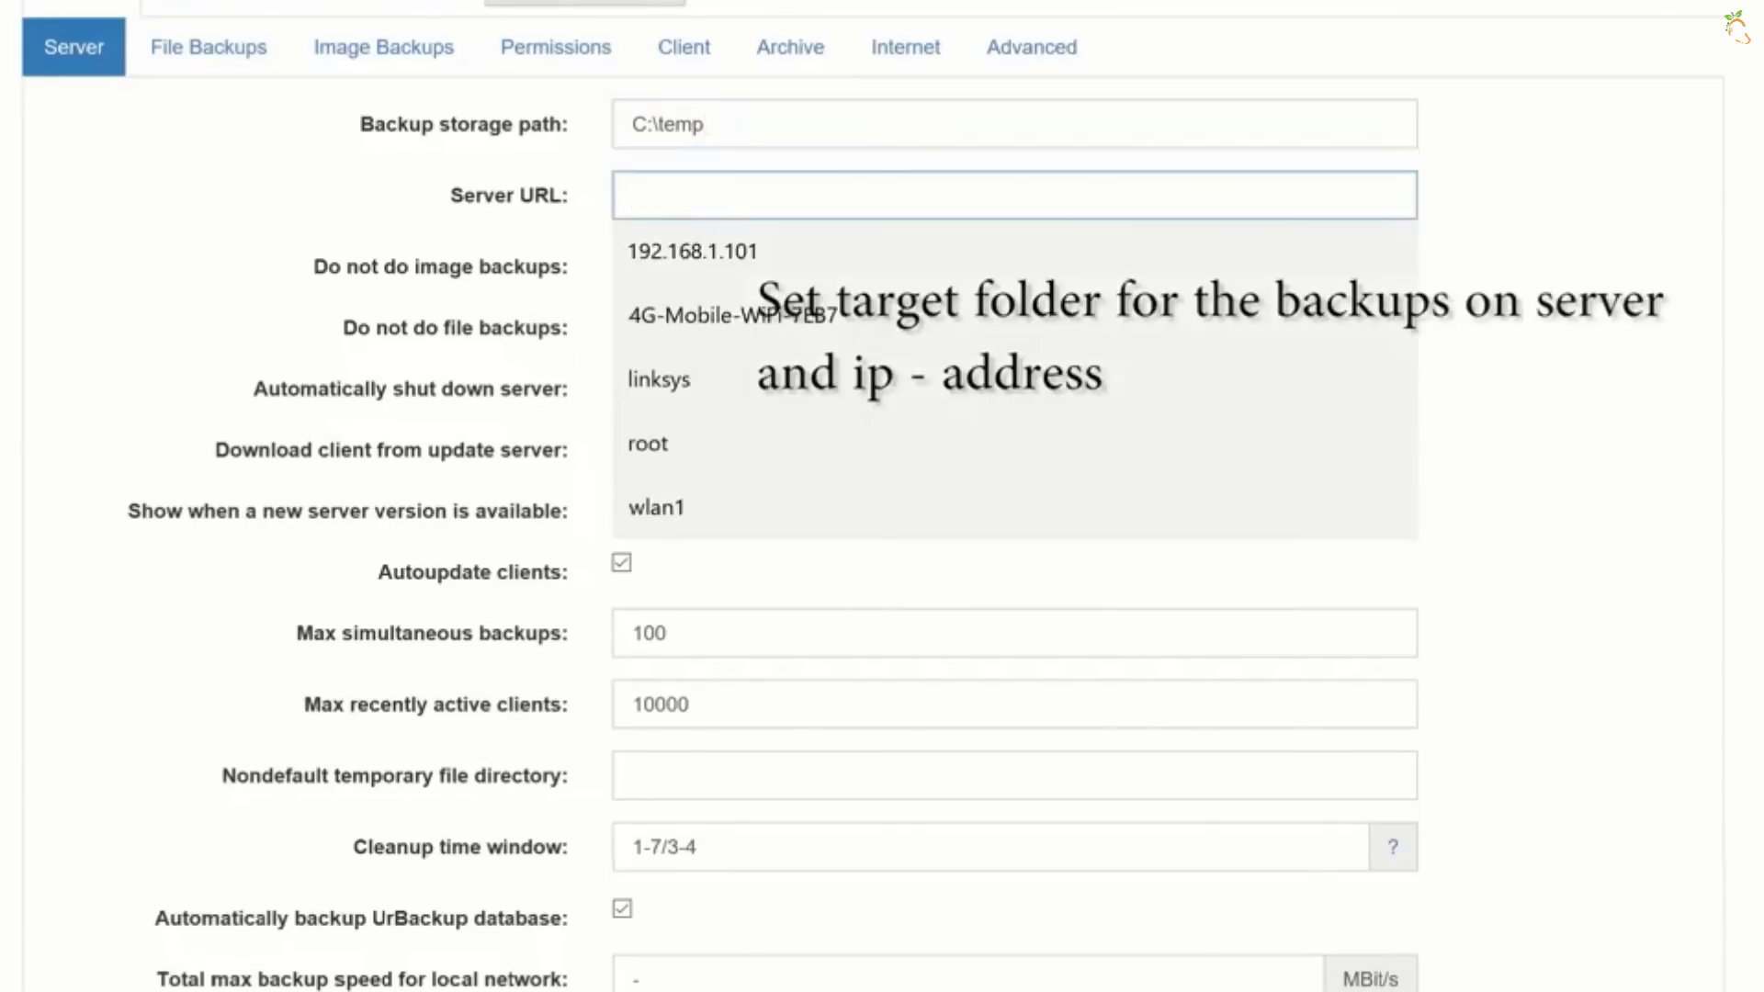
type("10.35.55.198")
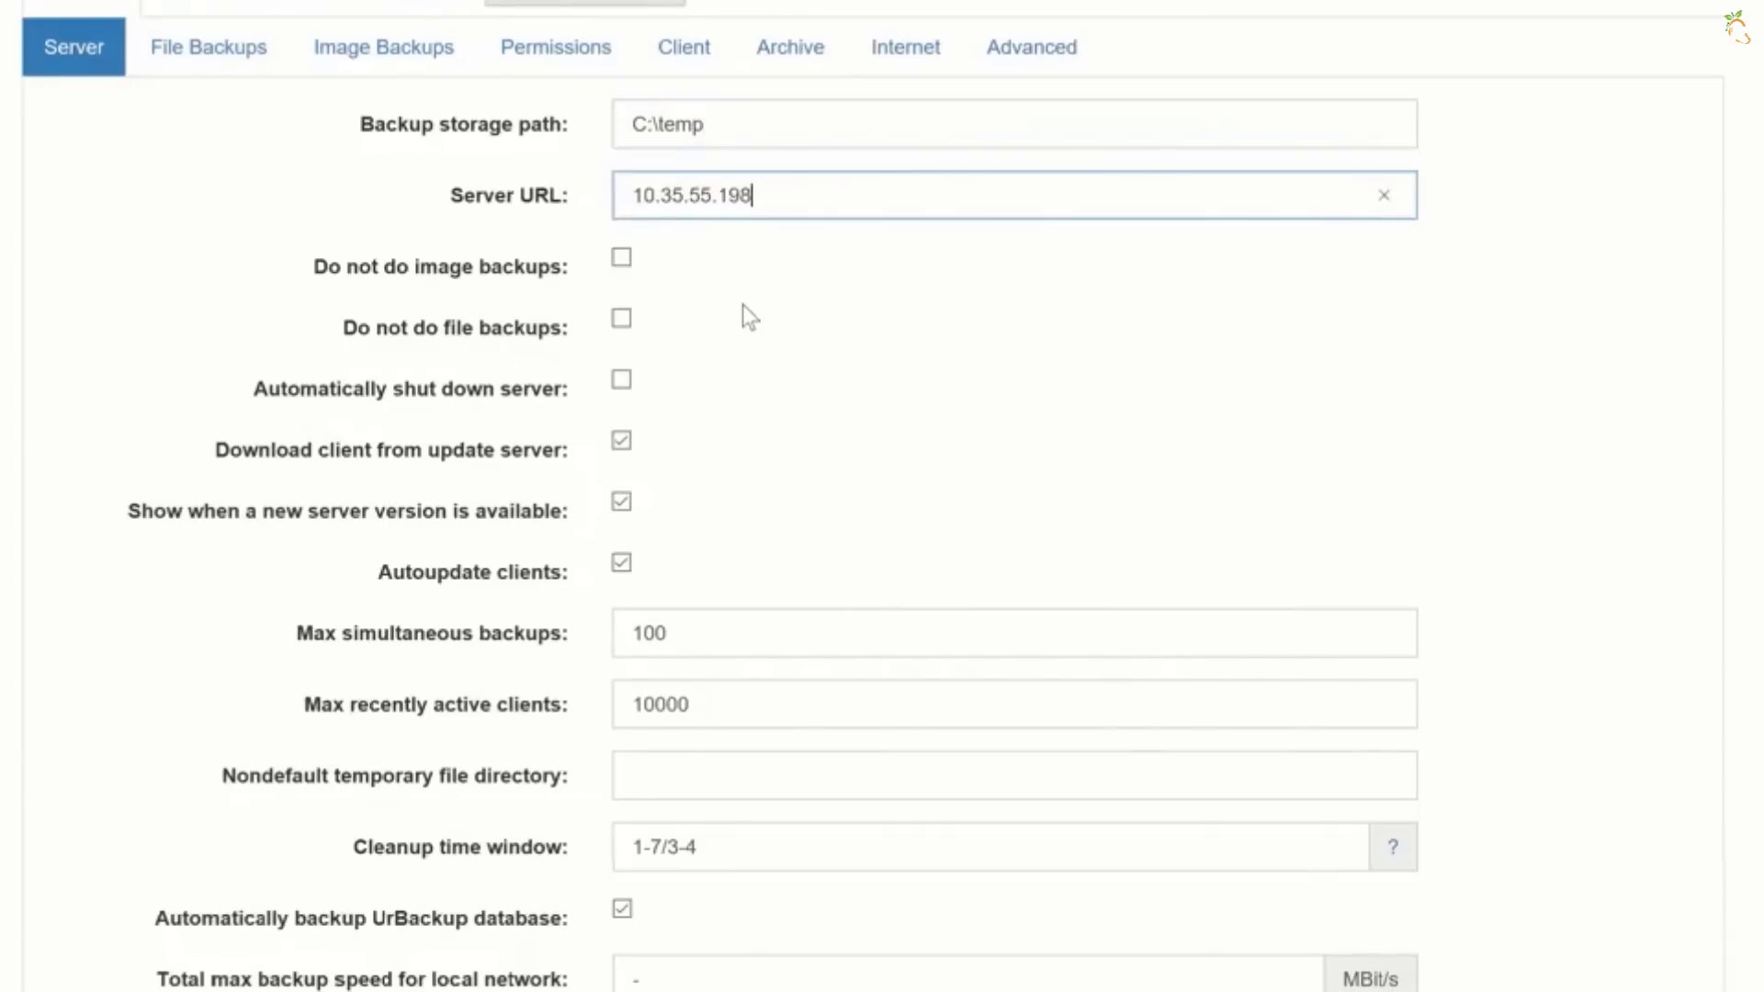
scroll(743, 305, "down", 3)
scroll(1658, 781, "up", 10)
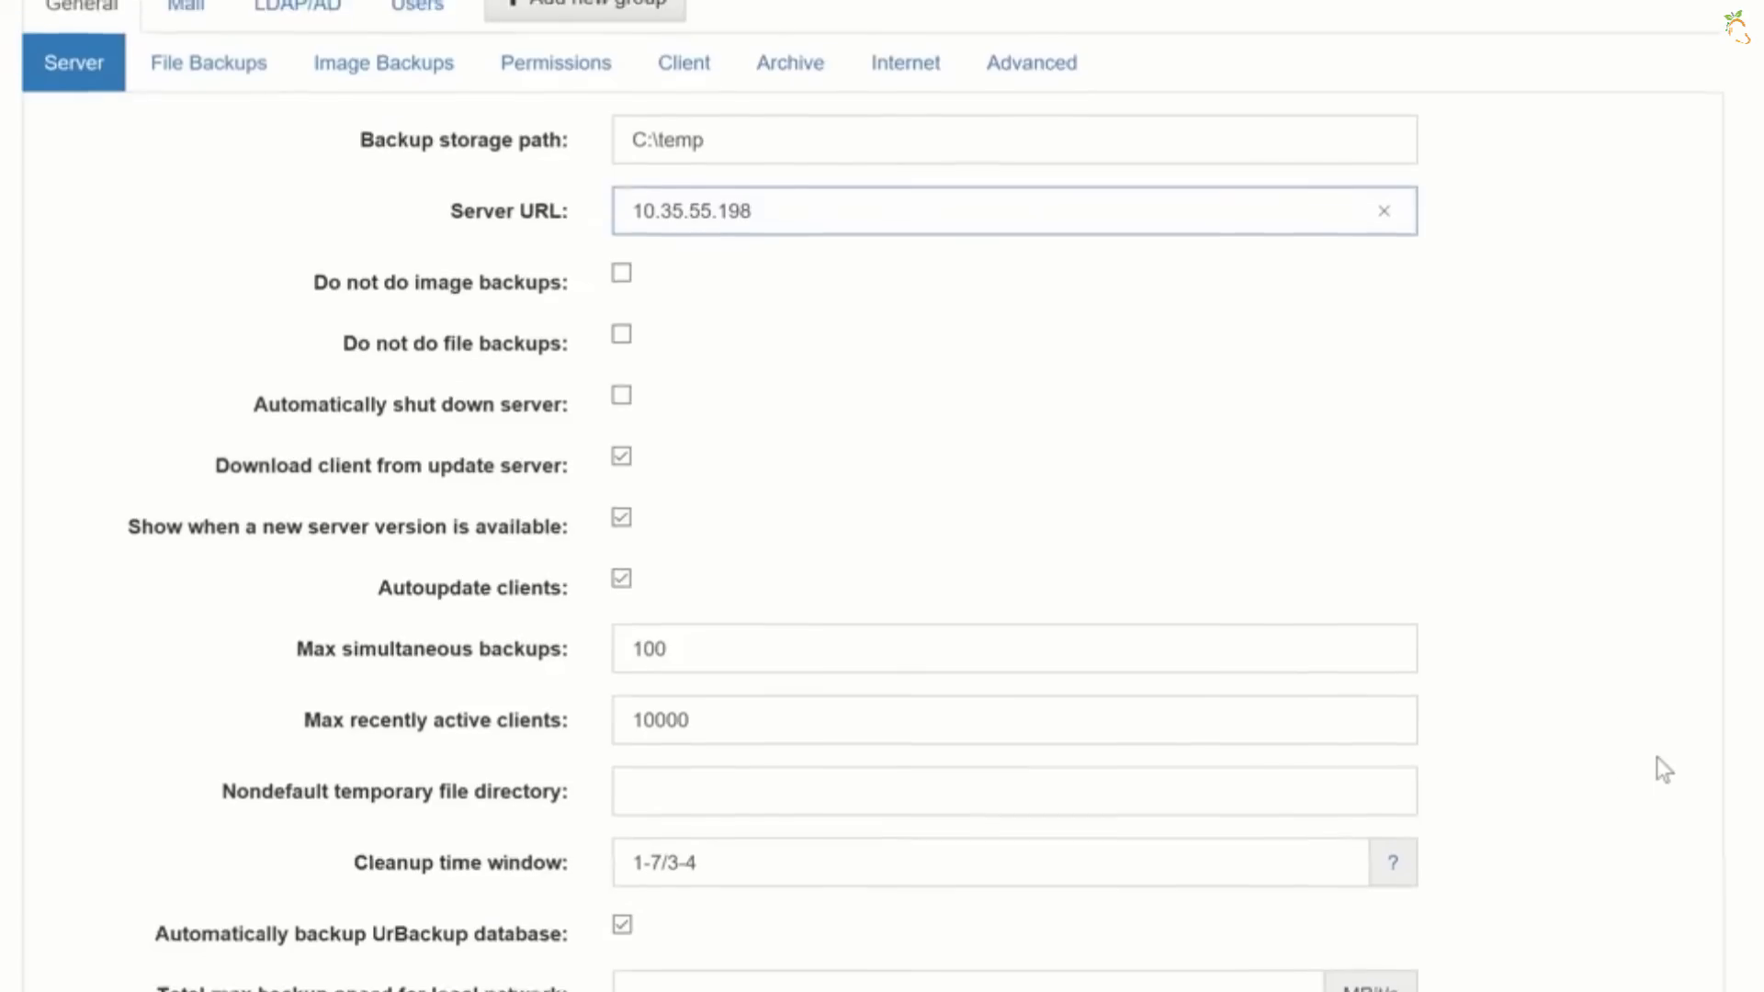
Step: Set the server's internet server name/IP to 10.35.55.198 and enable internet mode
left_click(209, 47)
left_click(905, 47)
left_click(1014, 185)
type("10.35.55.198")
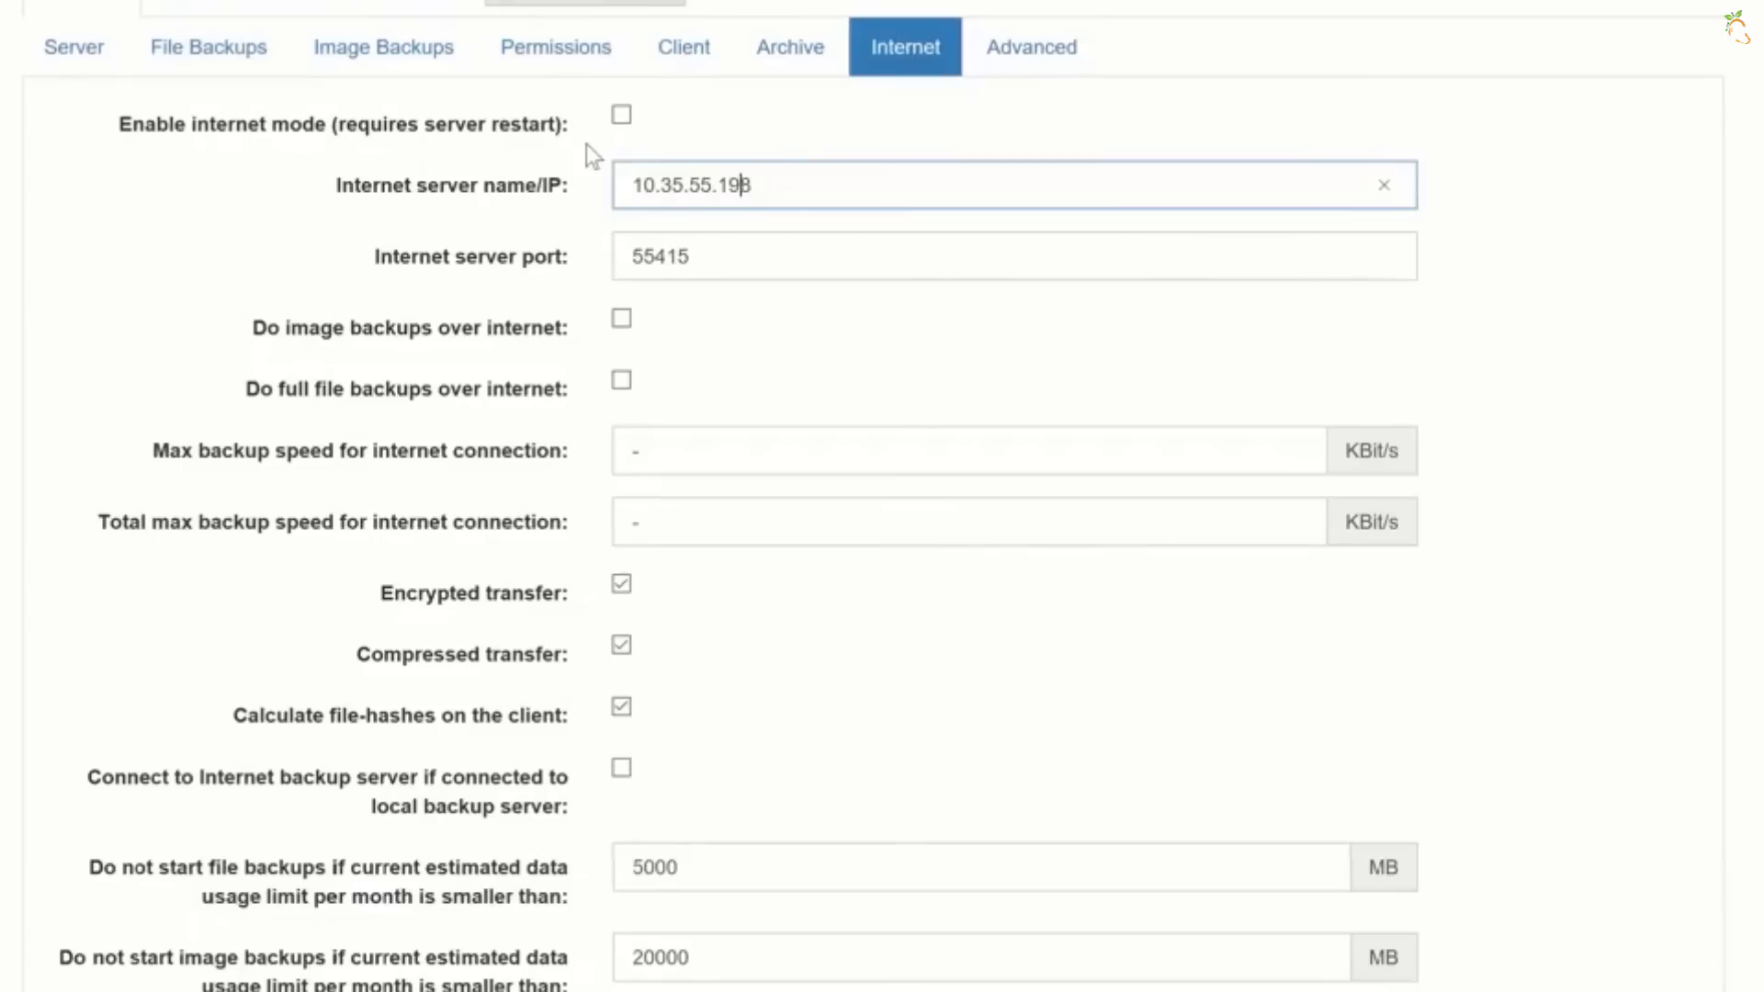
left_click(622, 114)
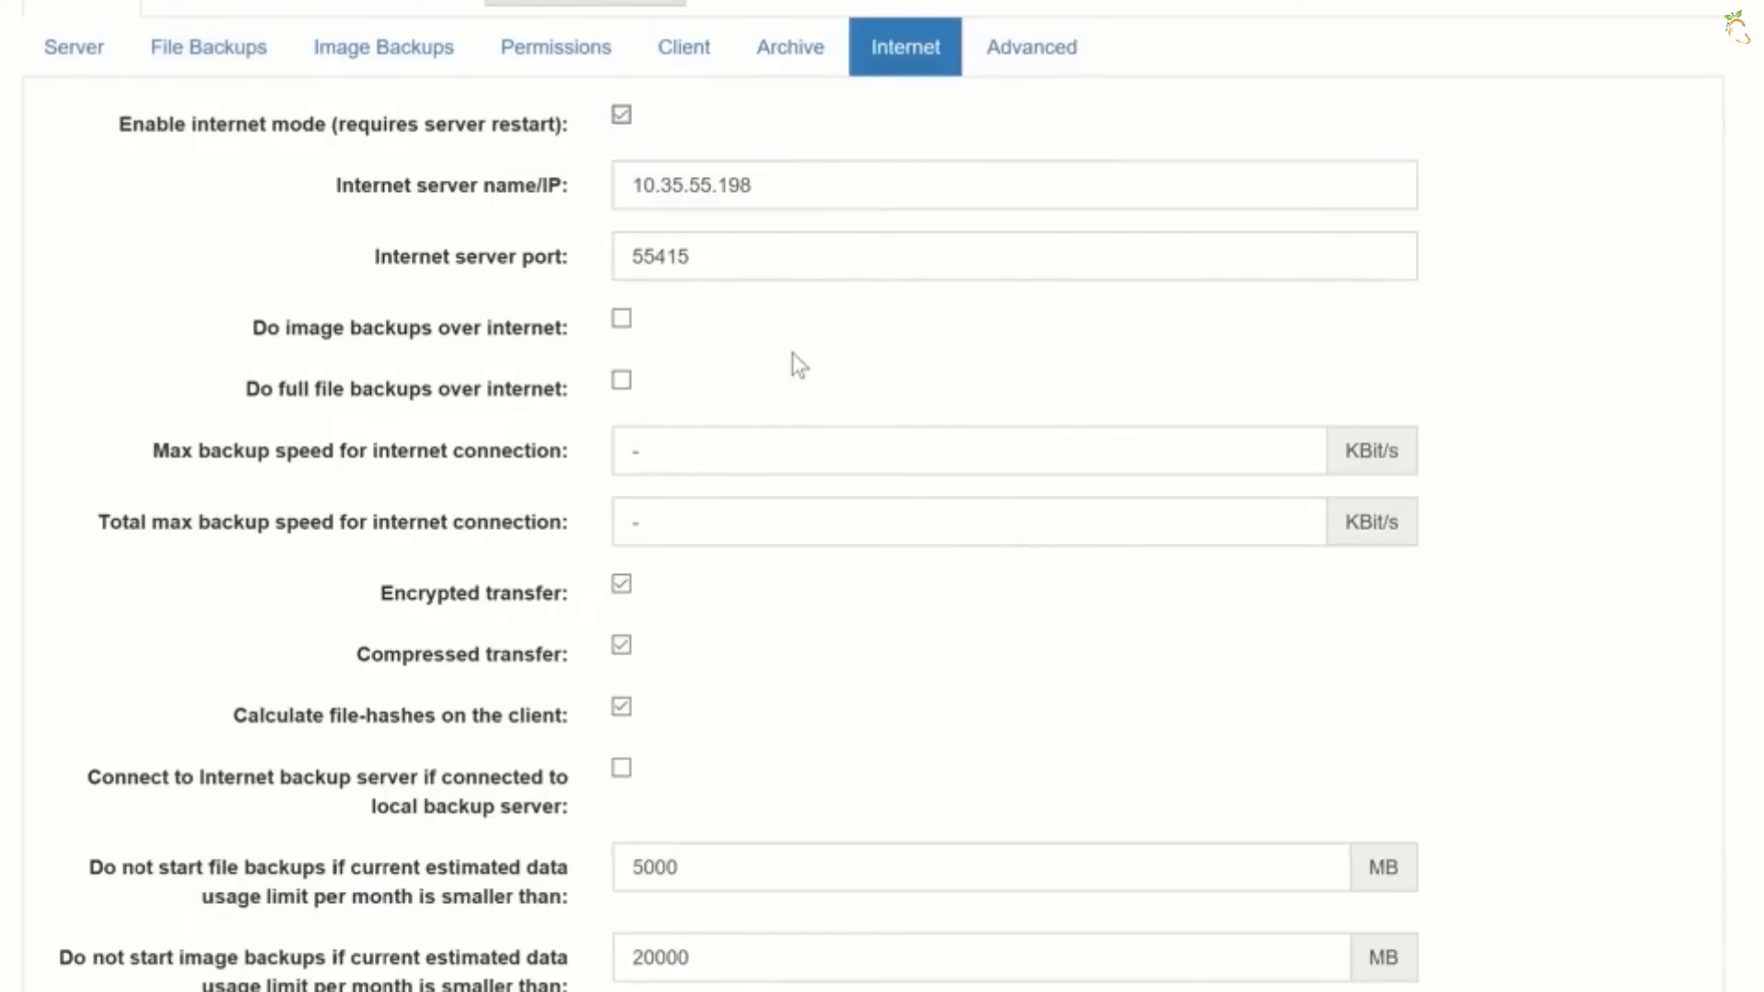
scroll(795, 362, "down", 2)
scroll(795, 362, "up", 2)
Step: Stop the UrBackup Windows Server service in Services
left_click(1031, 56)
scroll(1095, 150, "down", 7)
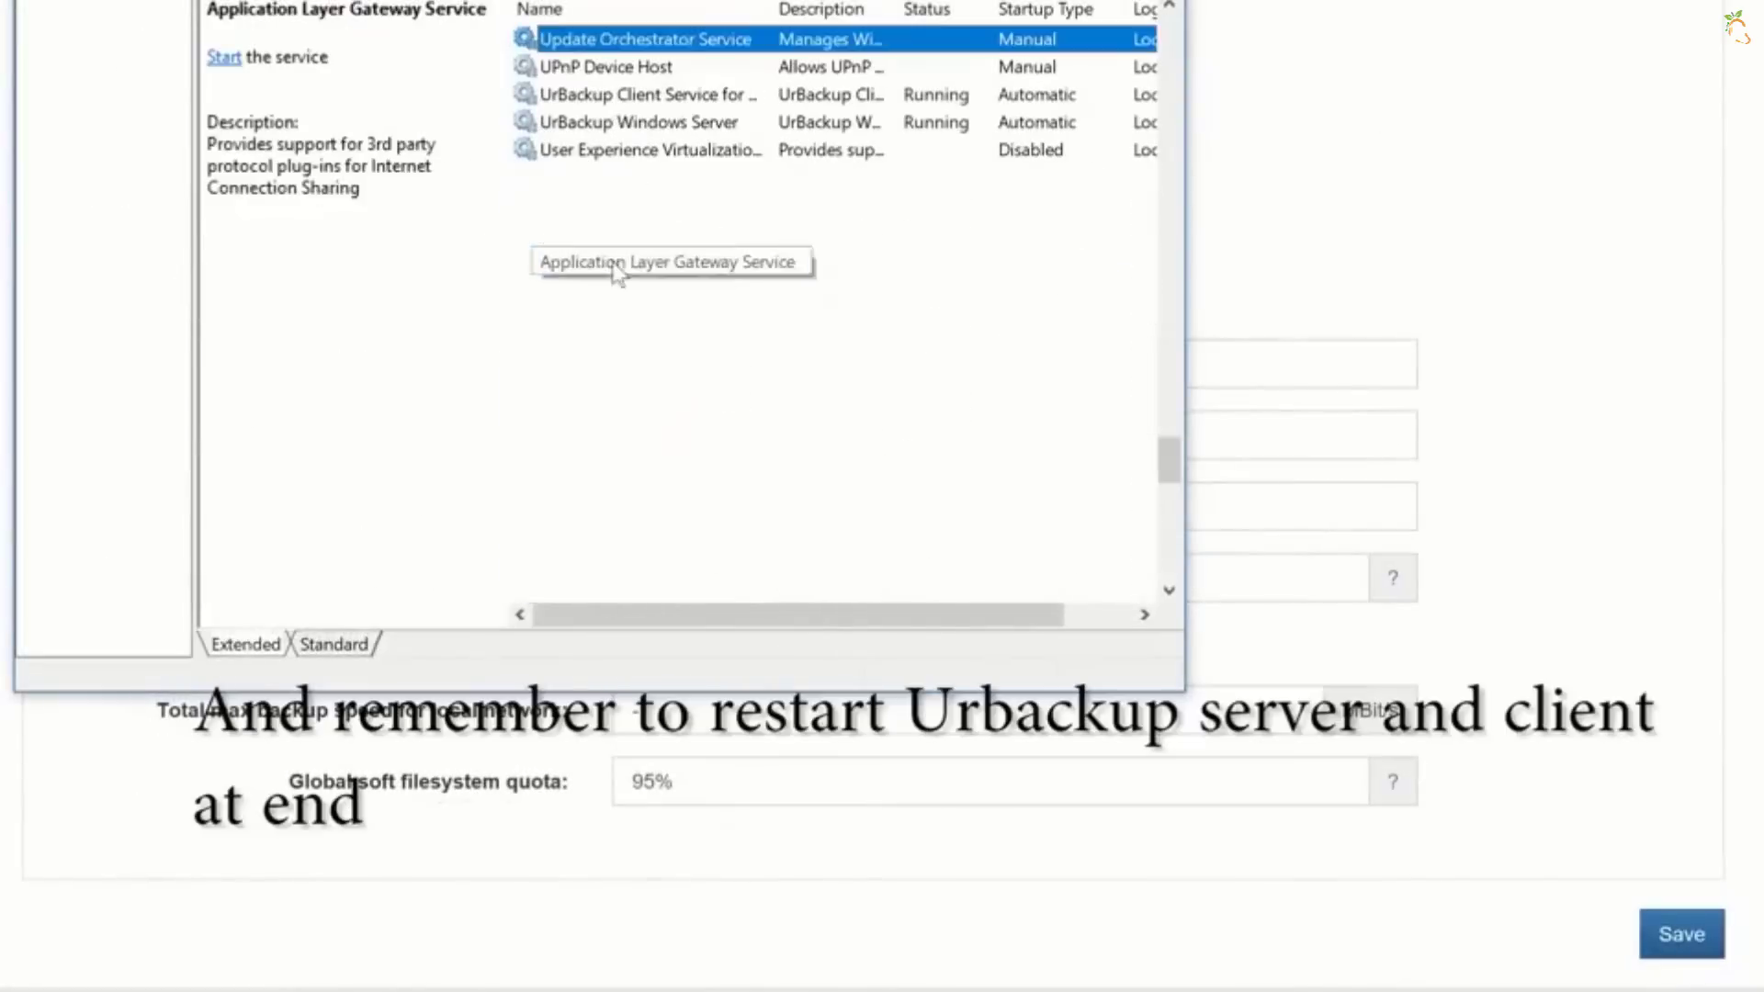
key("u")
right_click(640, 124)
left_click(753, 186)
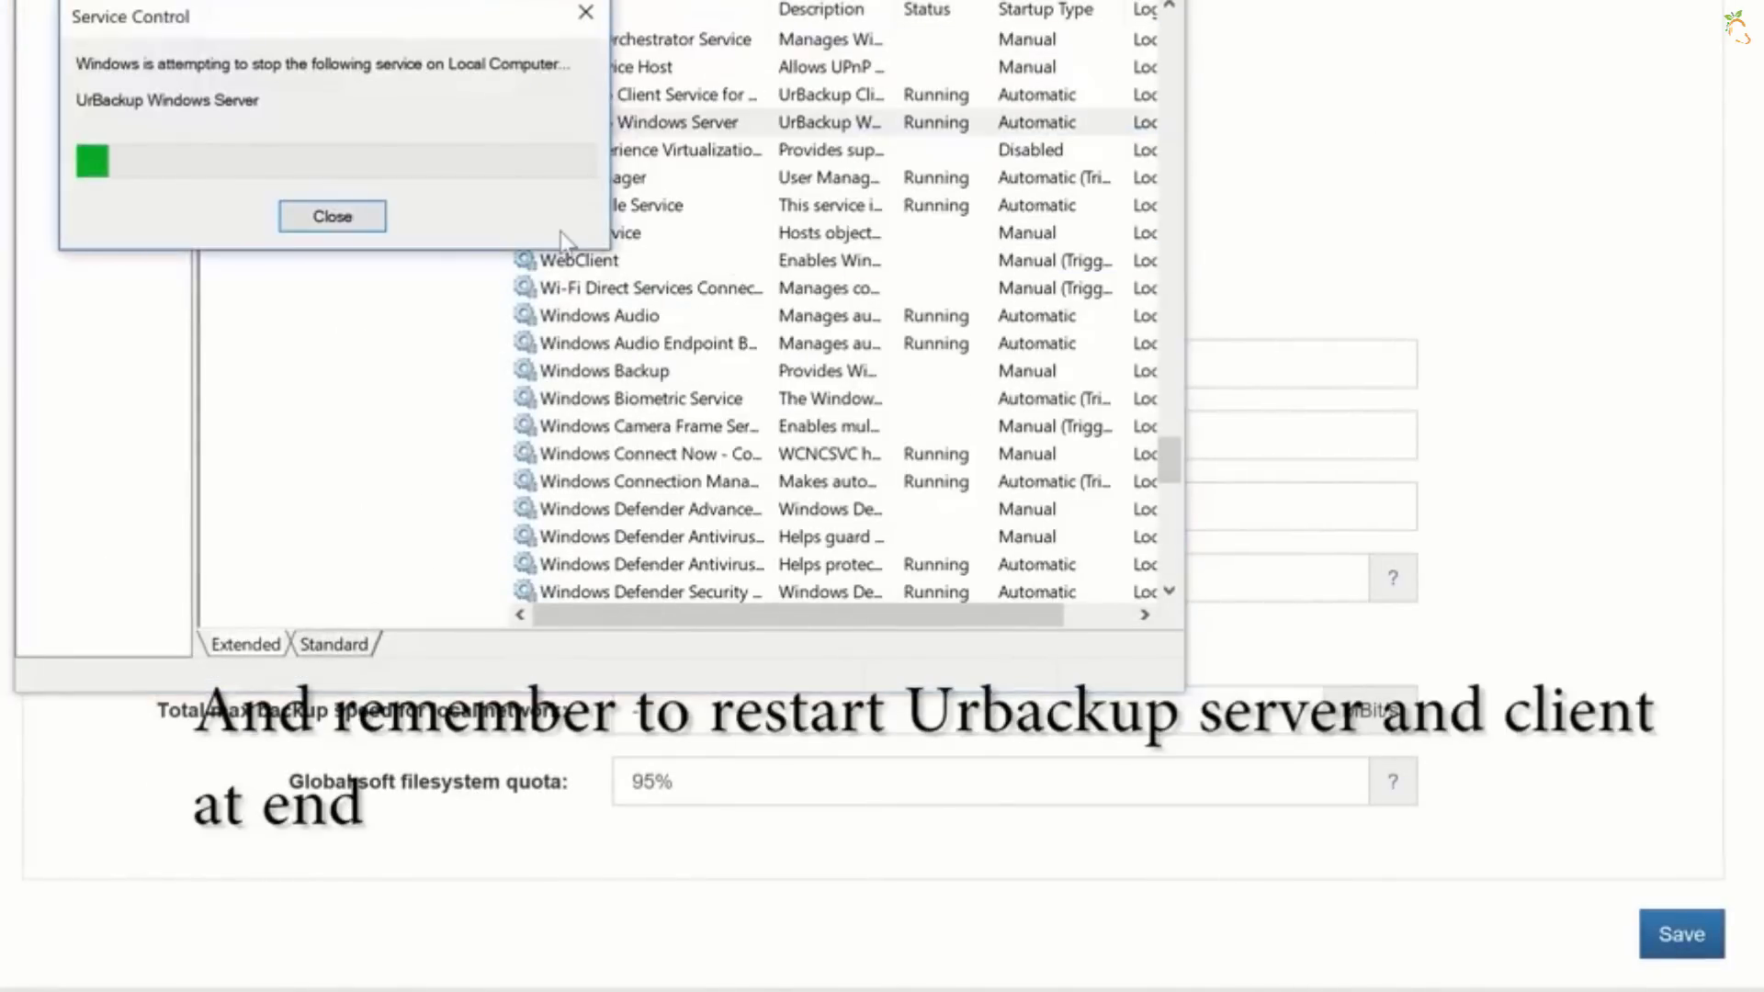